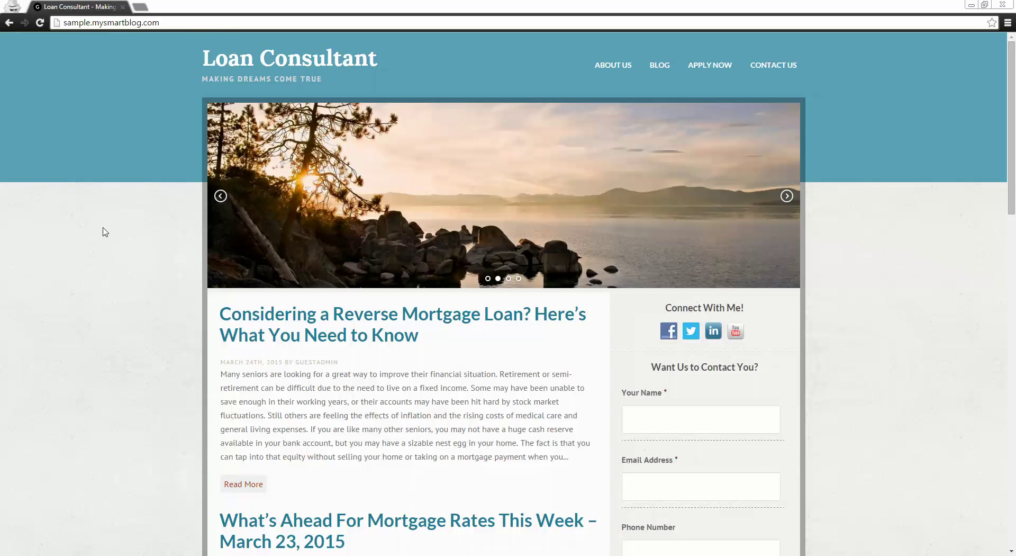
Step: Go to the site's WordPress admin login page at sample.mysmartblog.com/wp-admin
{"action": "left_click", "coordinate": [178, 24]}
{"action": "left_click", "coordinate": [187, 22]}
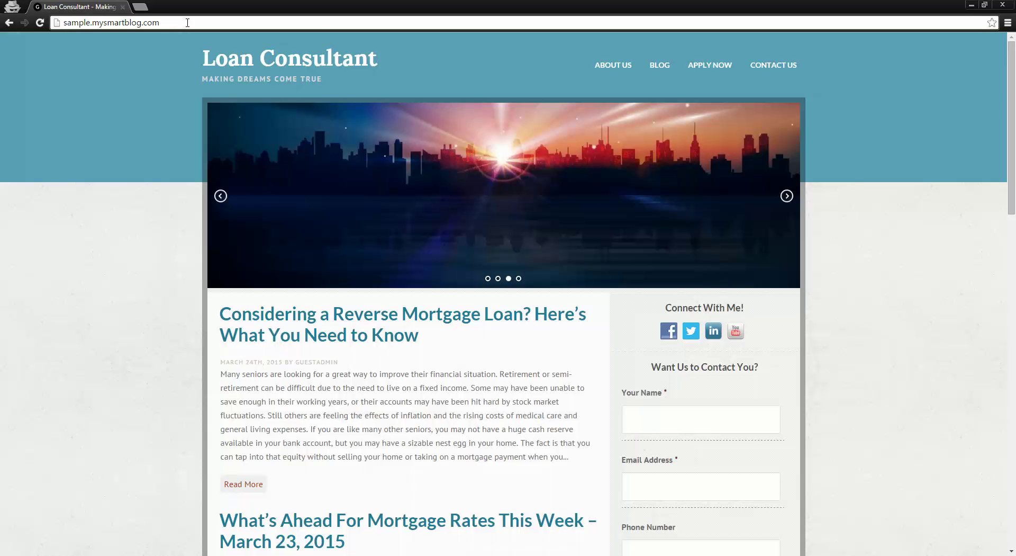
{"action": "type", "text": "/wp"}
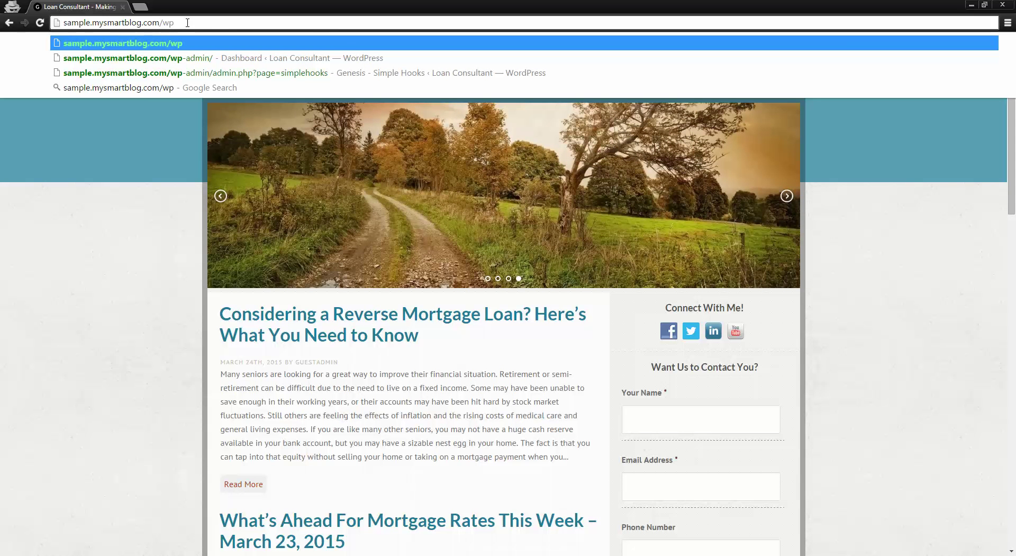
{"action": "type", "text": "-admin"}
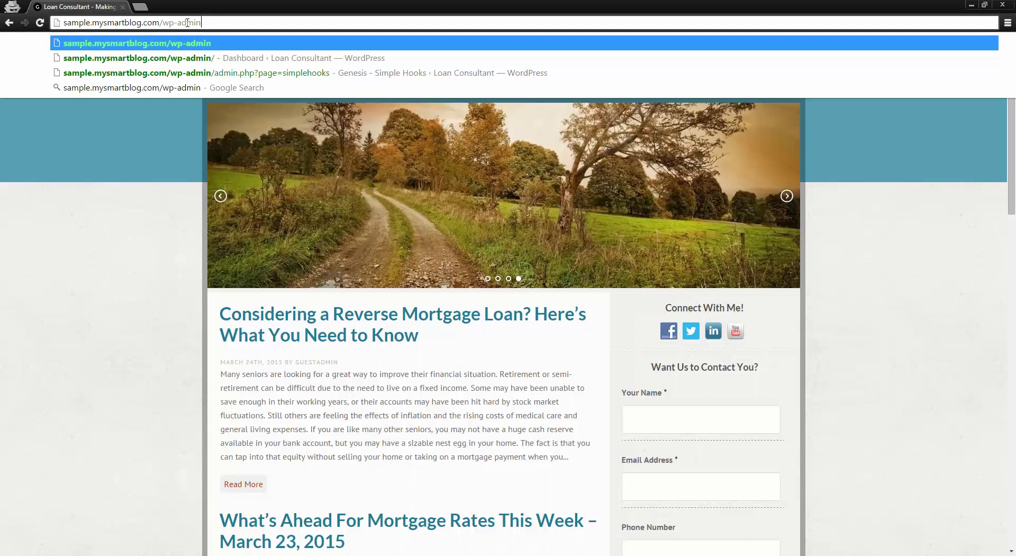
{"action": "key", "text": "Return"}
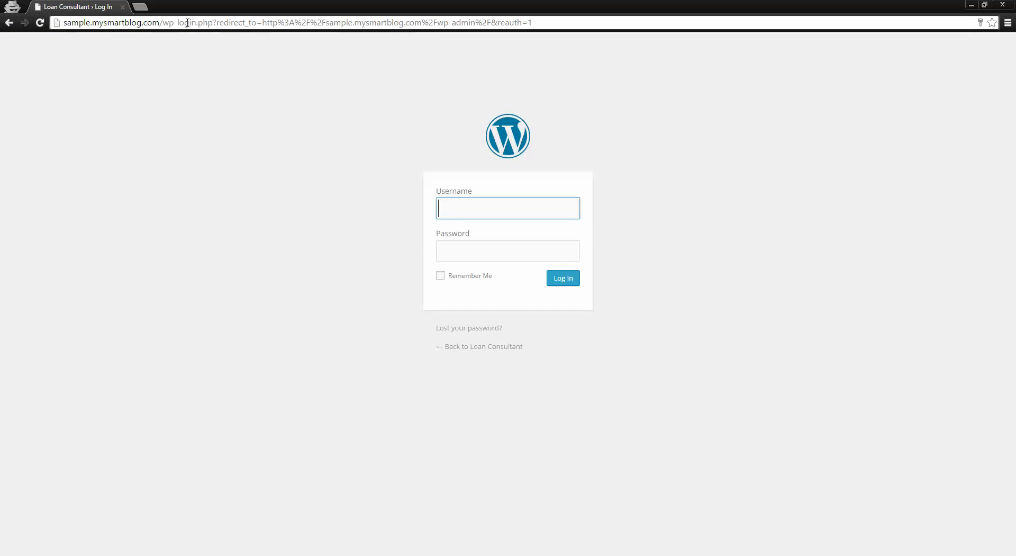
Step: Fill in the saved username and account password, and log in to the WordPress dashboard
{"action": "type", "text": "al"}
{"action": "key", "text": "Down"}
{"action": "key", "text": "Return"}
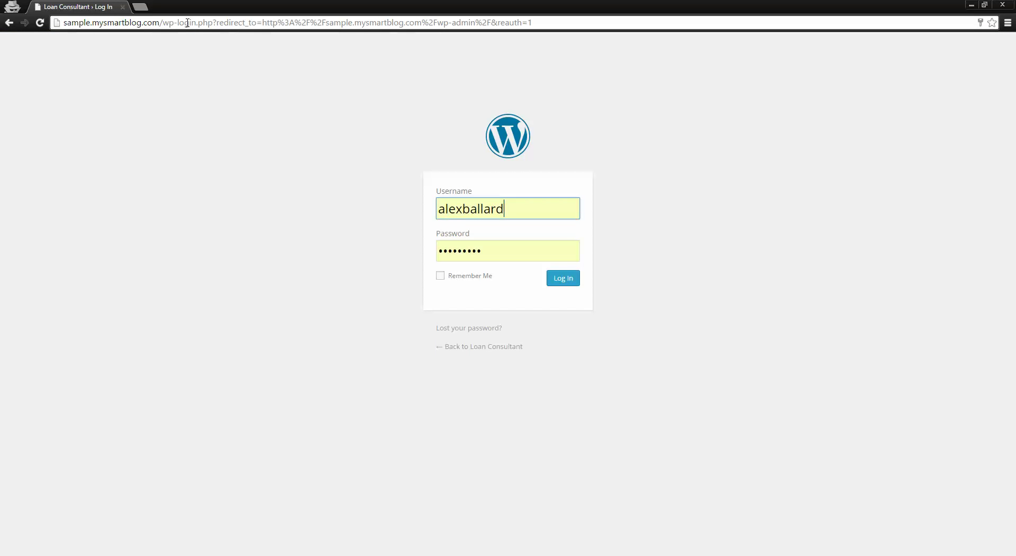
{"action": "left_click", "coordinate": [574, 285]}
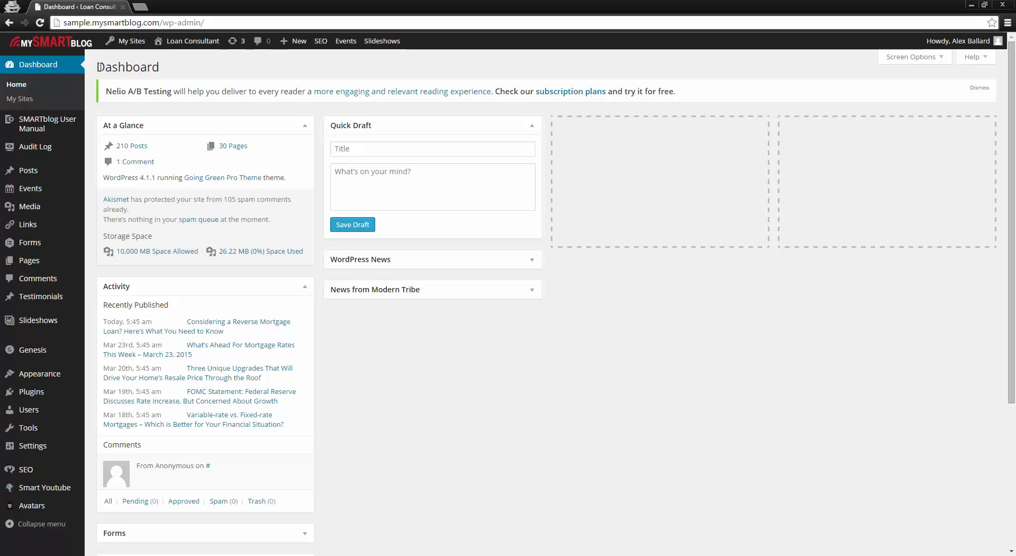
Step: Open the public Loan Consultant site in a new browser tab while keeping the dashboard in front
{"action": "left_click_drag", "start_coordinate": [96, 67], "coordinate": [159, 68]}
{"action": "left_click", "coordinate": [175, 73]}
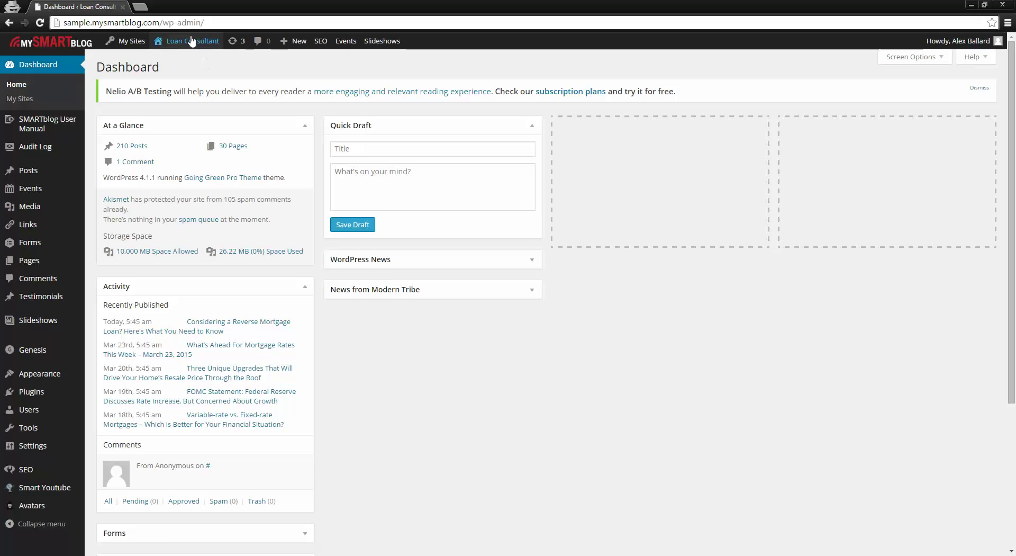
{"action": "mouse_move", "coordinate": [188, 41]}
{"action": "right_click", "coordinate": [175, 63]}
{"action": "left_click", "coordinate": [180, 68]}
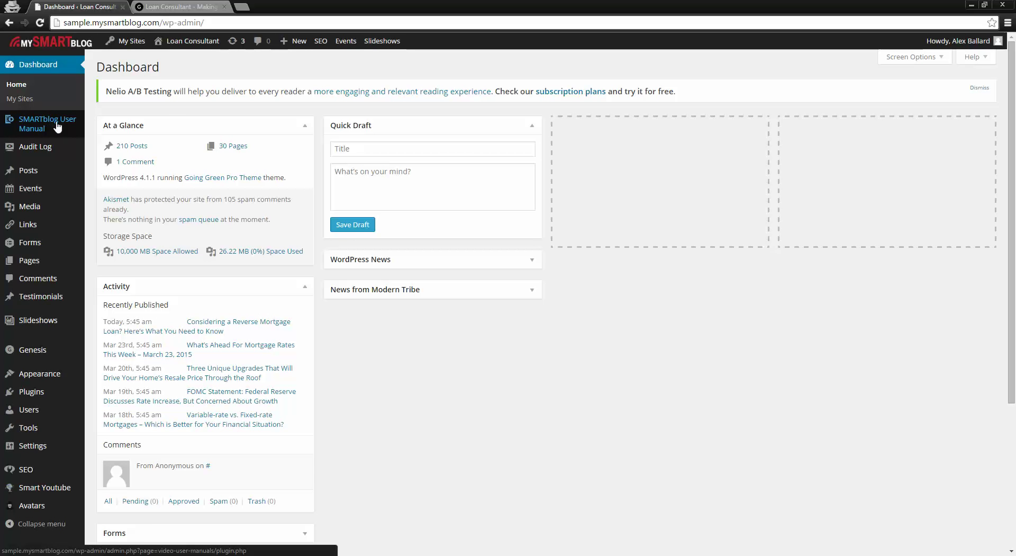
Step: Open the SMARTblog User Manual training videos and look through the sections, including Editor, Images, Pages and Posts
{"action": "mouse_move", "coordinate": [38, 128]}
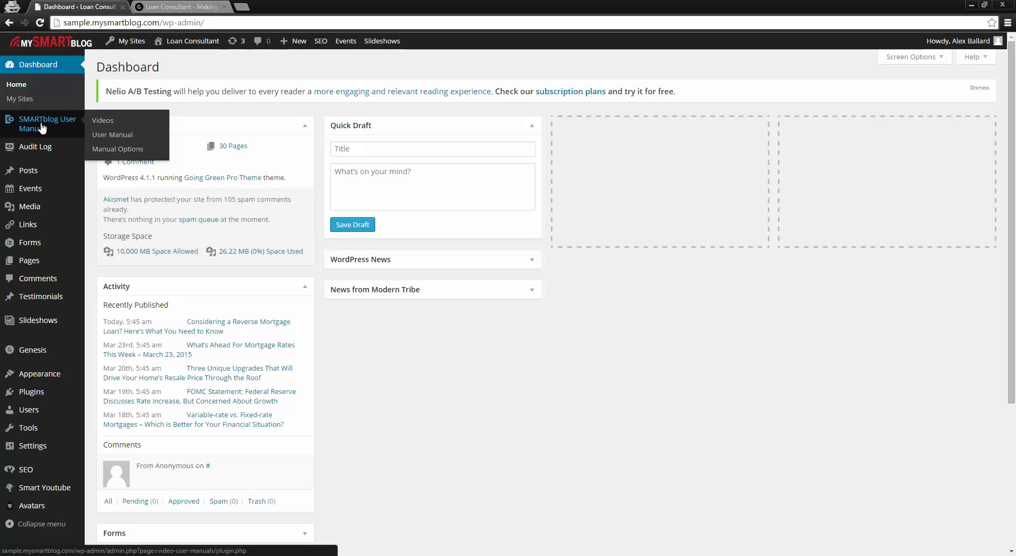
{"action": "left_click", "coordinate": [33, 124]}
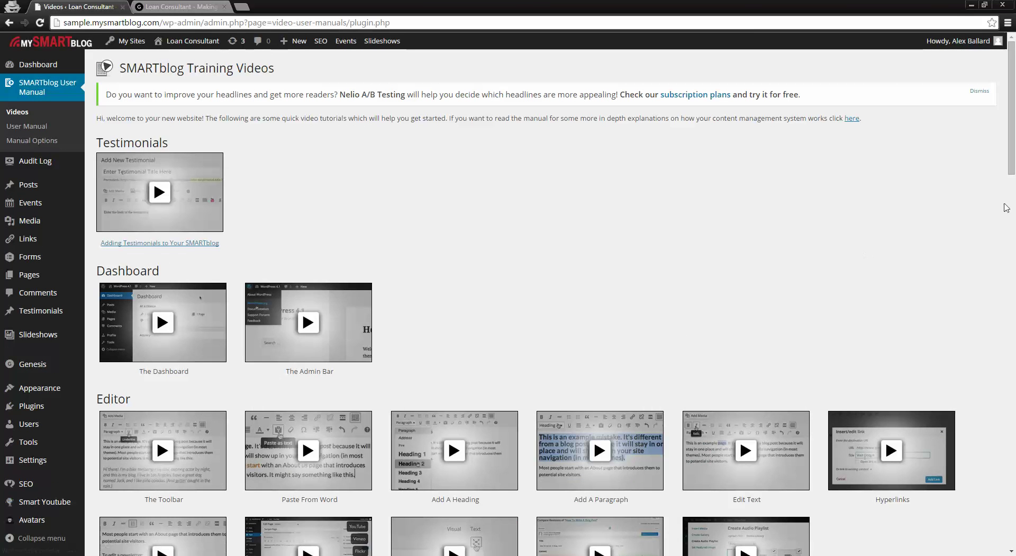
{"action": "left_click_drag", "start_coordinate": [1013, 116], "coordinate": [1015, 257]}
{"action": "scroll", "coordinate": [885, 199], "scroll_direction": "down", "scroll_amount": 3}
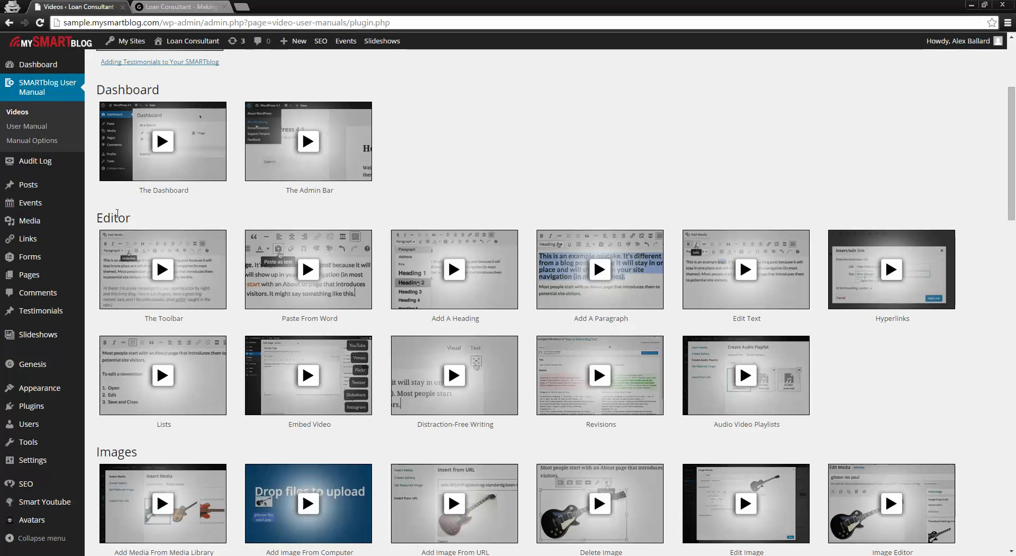
{"action": "double_click", "coordinate": [113, 218]}
{"action": "left_click", "coordinate": [145, 221]}
{"action": "left_click_drag", "start_coordinate": [1014, 184], "coordinate": [1013, 321]}
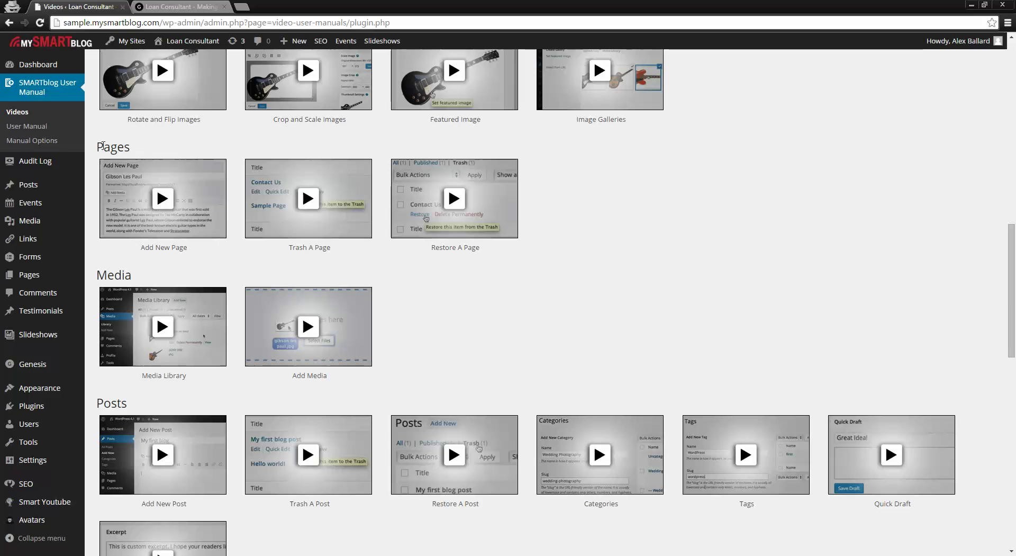
{"action": "left_click_drag", "start_coordinate": [93, 146], "coordinate": [127, 147]}
{"action": "left_click", "coordinate": [162, 149]}
{"action": "scroll", "coordinate": [741, 340], "scroll_direction": "up", "scroll_amount": 12}
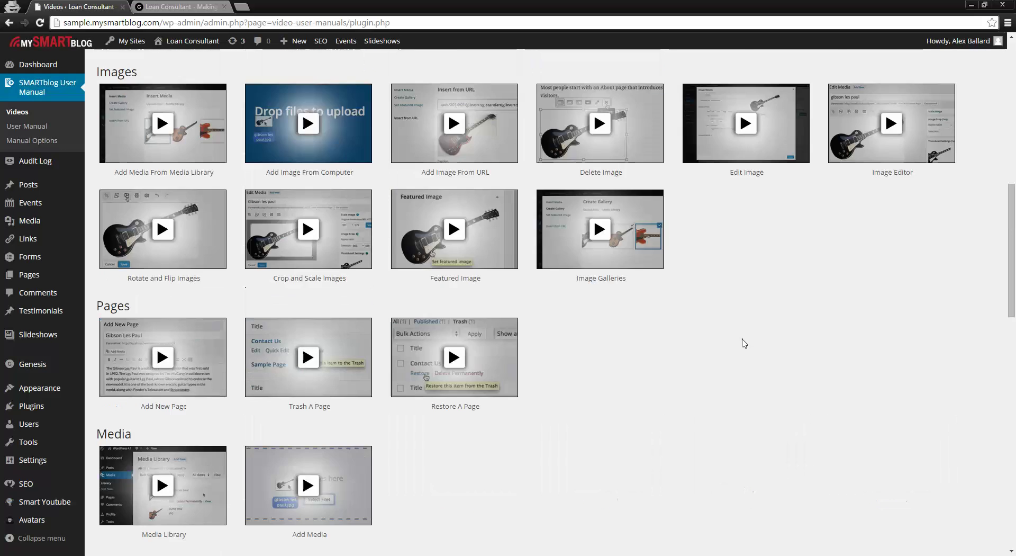
{"action": "scroll", "coordinate": [391, 246], "scroll_direction": "up", "scroll_amount": 2}
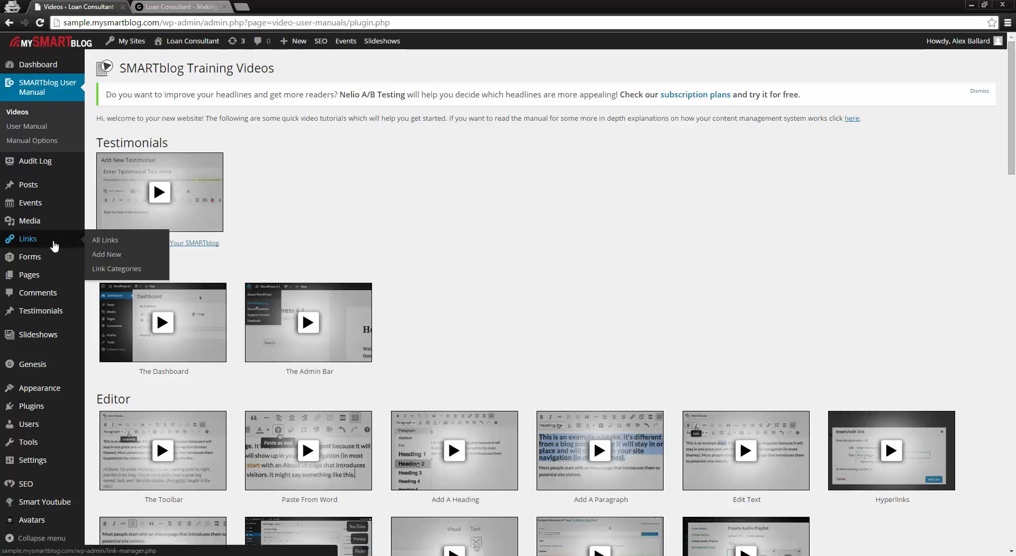
Step: Open the list of all posts and compare it with the articles on the public Loan Consultant site
{"action": "mouse_move", "coordinate": [39, 186]}
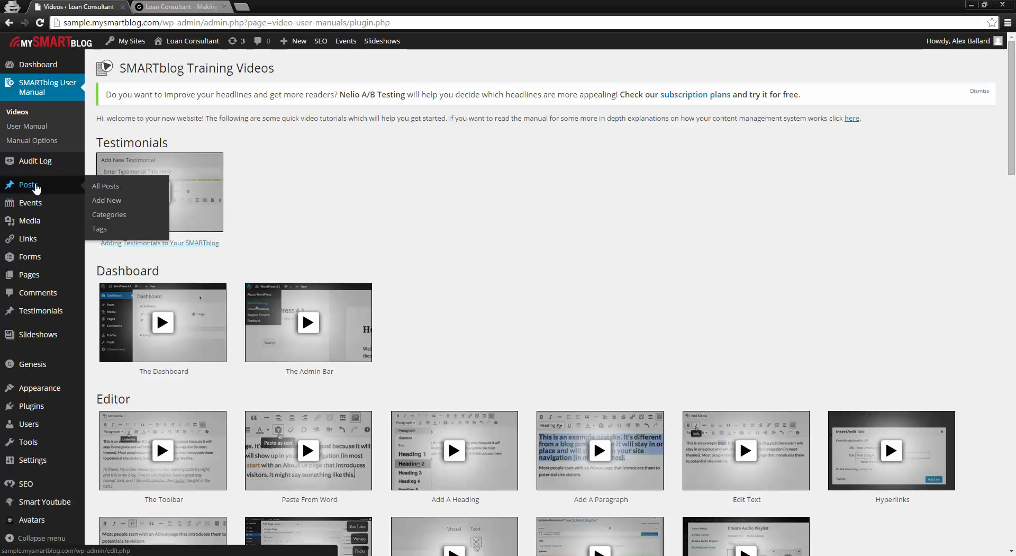
{"action": "left_click", "coordinate": [35, 185]}
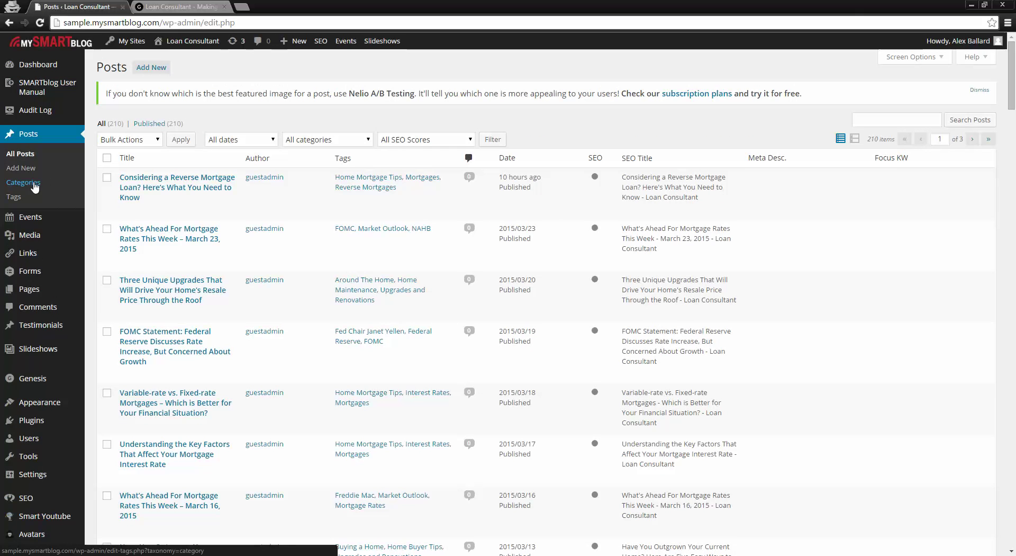
{"action": "left_click", "coordinate": [178, 7]}
{"action": "mouse_move", "coordinate": [1014, 167]}
{"action": "left_mouse_down"}
{"action": "mouse_move", "coordinate": [1013, 230]}
{"action": "mouse_move", "coordinate": [1014, 169]}
{"action": "left_mouse_up"}
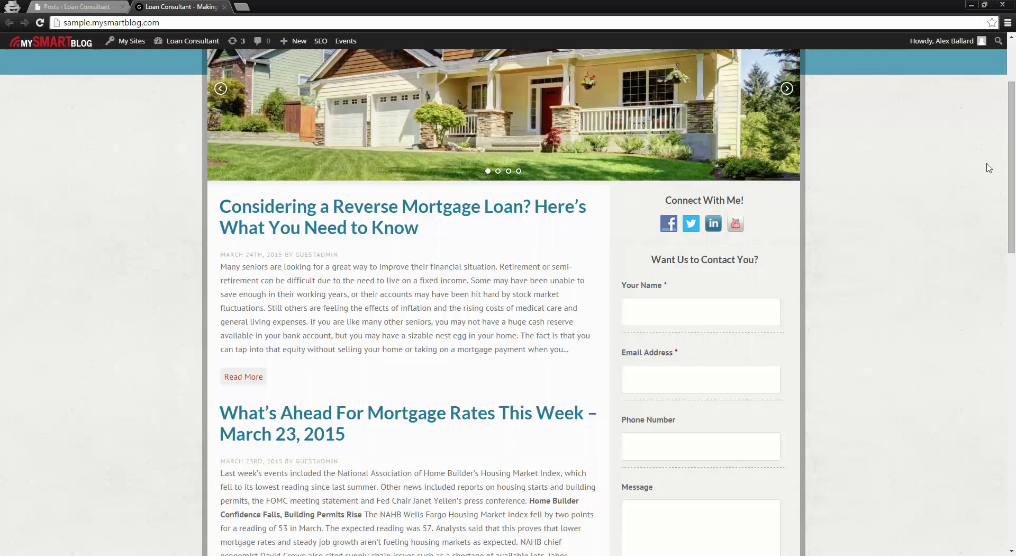
{"action": "left_click", "coordinate": [80, 6]}
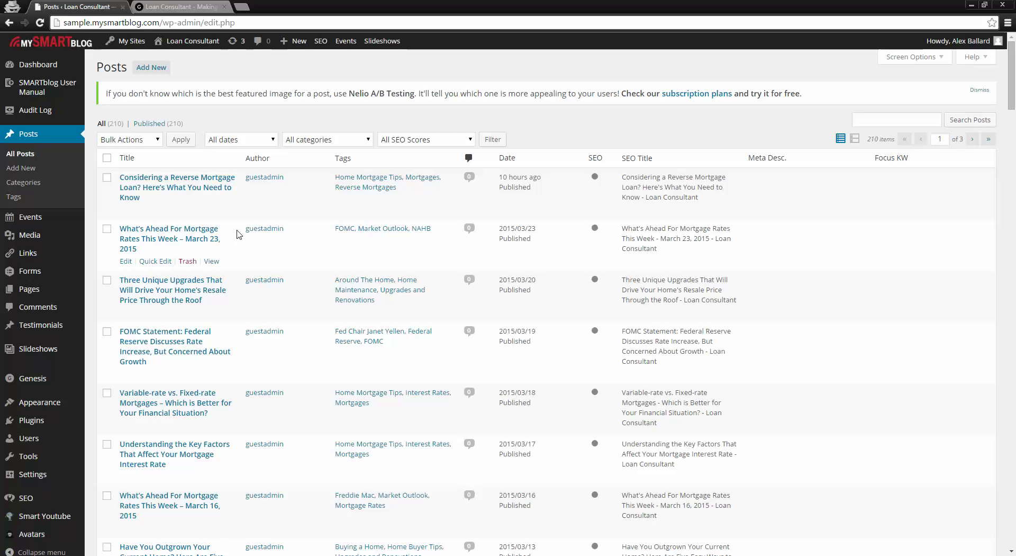
{"action": "key", "text": "ctrl+Tab"}
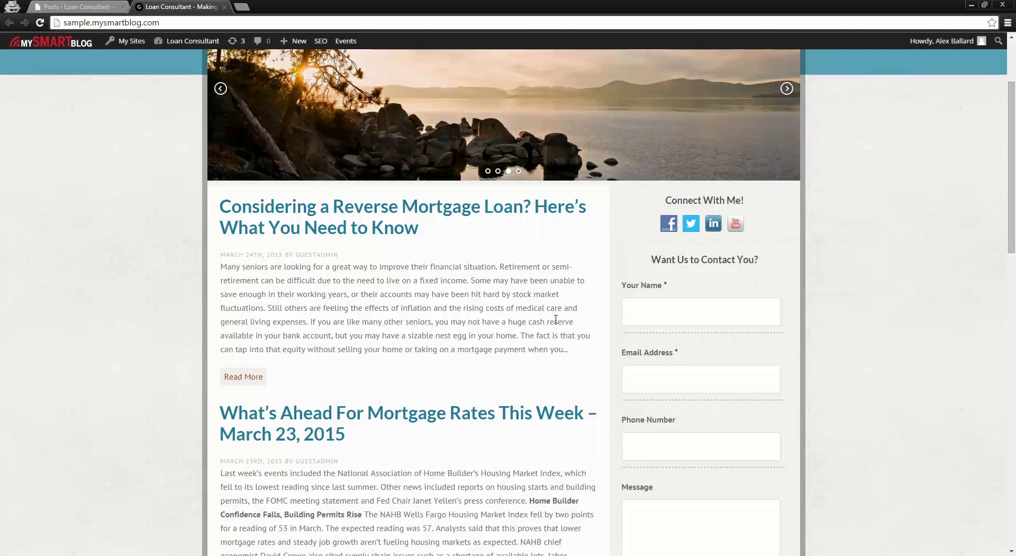
Step: View the post "Considering a Reverse Mortgage Loan? Here's What You Need to Know" in the editor and return to the posts list
{"action": "left_click", "coordinate": [125, 4]}
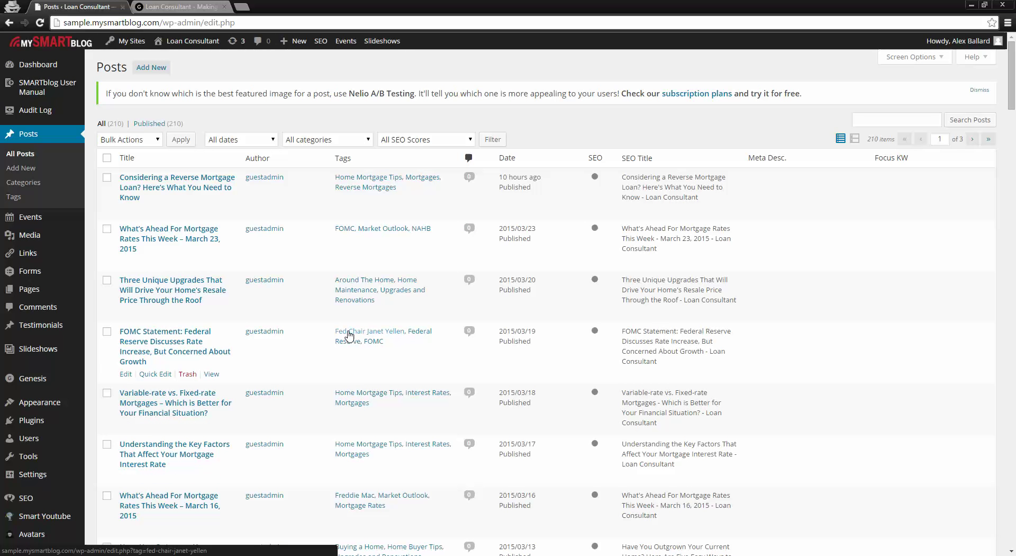
{"action": "left_click", "coordinate": [177, 187]}
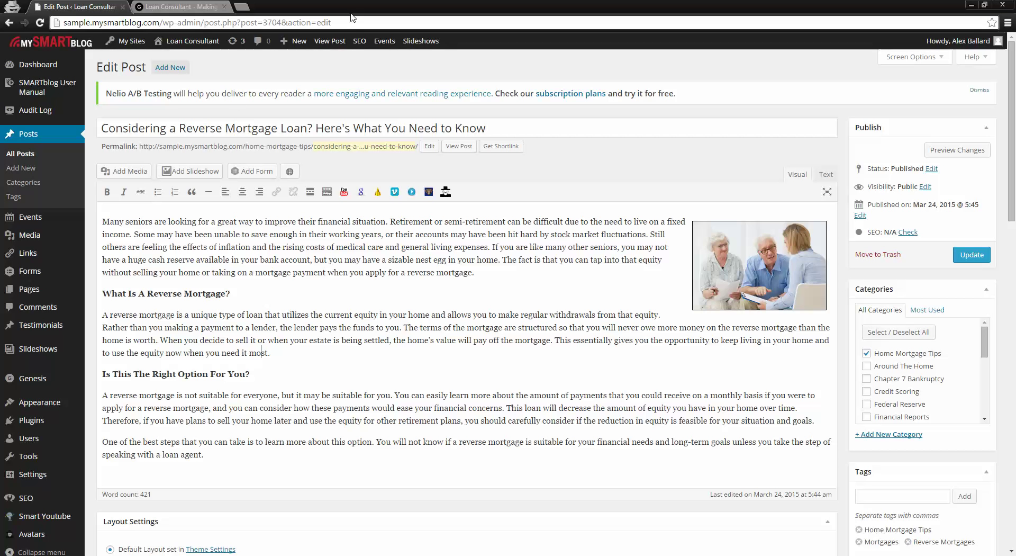
{"action": "left_click", "coordinate": [26, 139]}
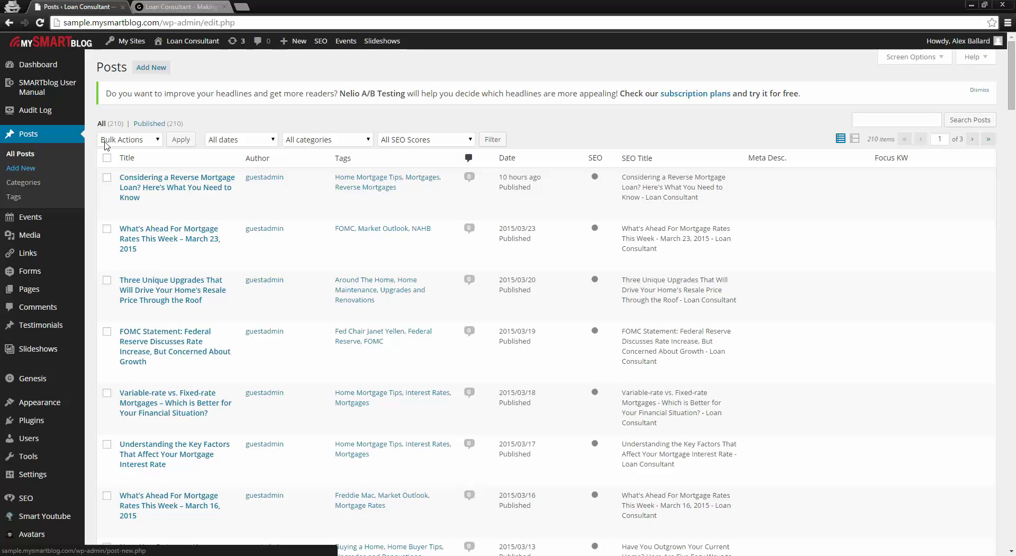
Step: Start a new post titled "New Post" with the body text "This is a test post."
{"action": "left_click", "coordinate": [156, 69]}
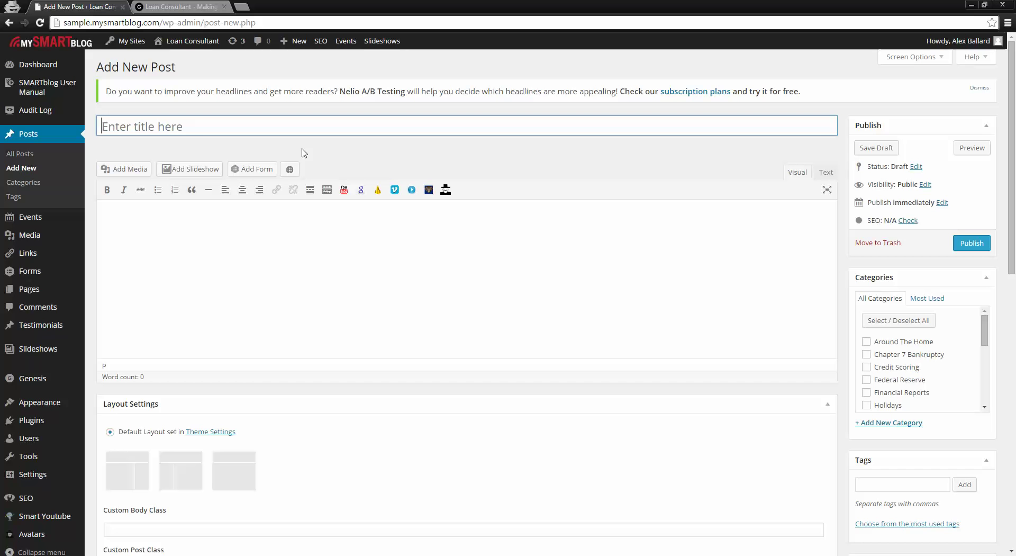
{"action": "type", "text": "New Post"}
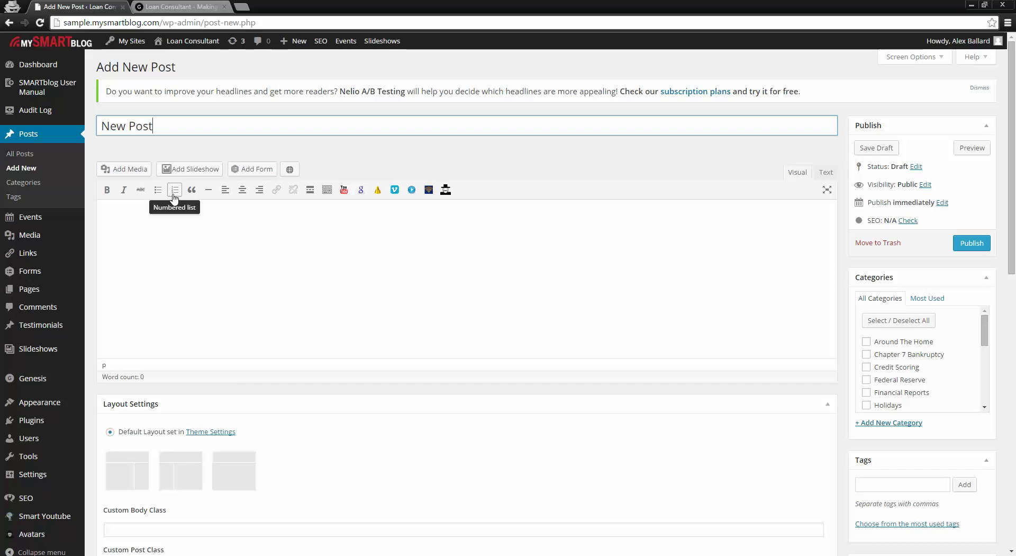
{"action": "left_click", "coordinate": [407, 279]}
{"action": "type", "text": "This is a"}
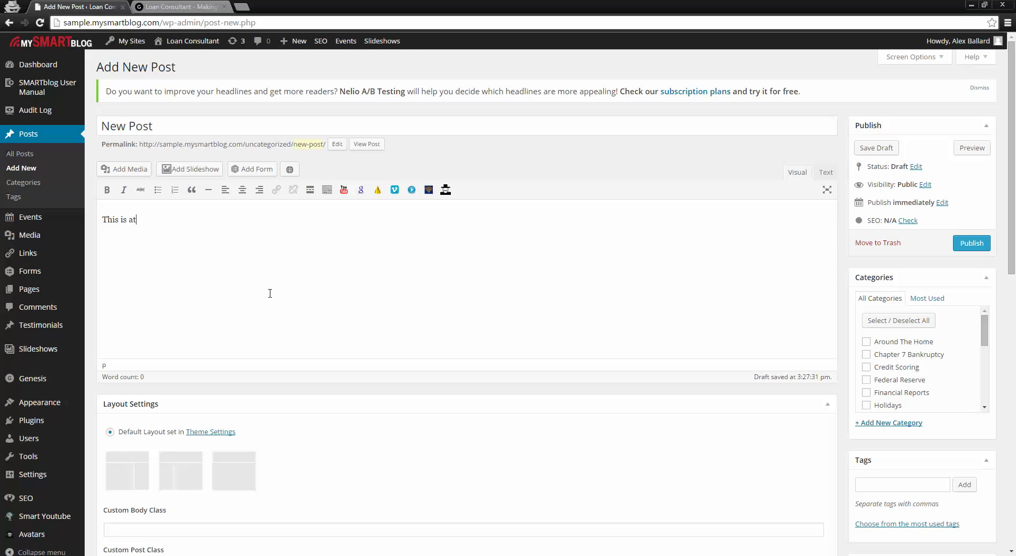
{"action": "type", "text": " test post."}
{"action": "left_click", "coordinate": [225, 189]}
Step: Insert the house photo 14615291_ML.jpg from the media library into the post after the text, with medium size and no alignment
{"action": "left_click", "coordinate": [127, 175]}
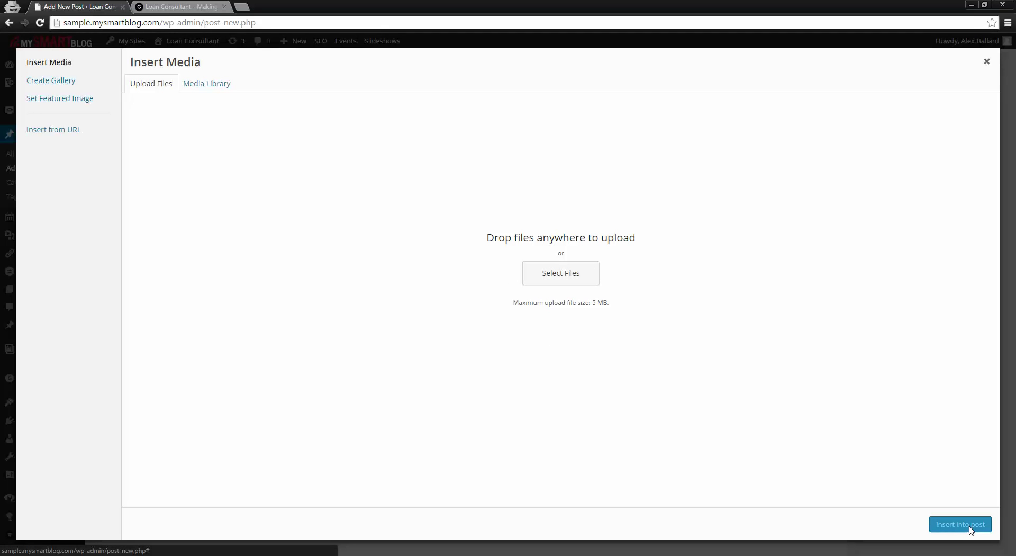
{"action": "left_click", "coordinate": [210, 87]}
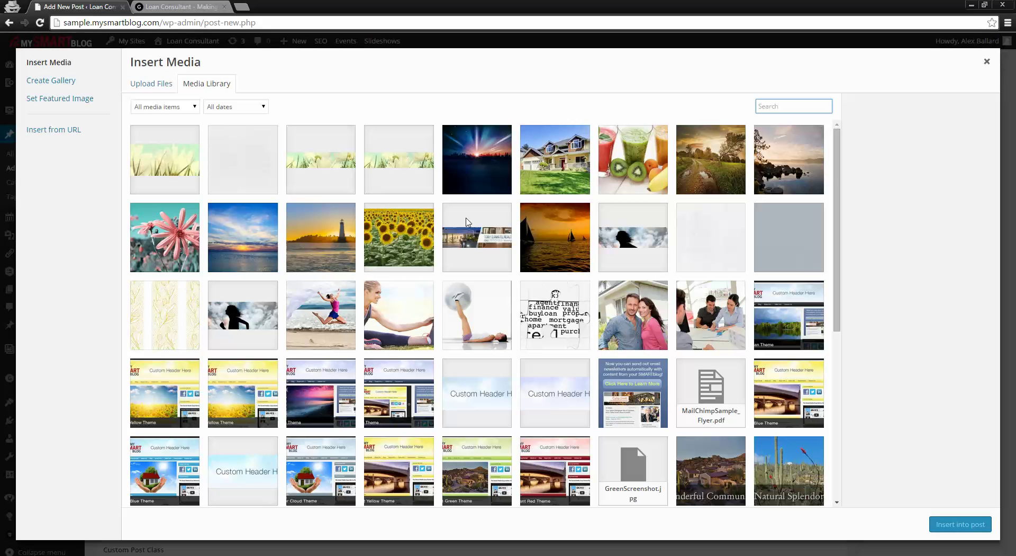
{"action": "left_click", "coordinate": [197, 164]}
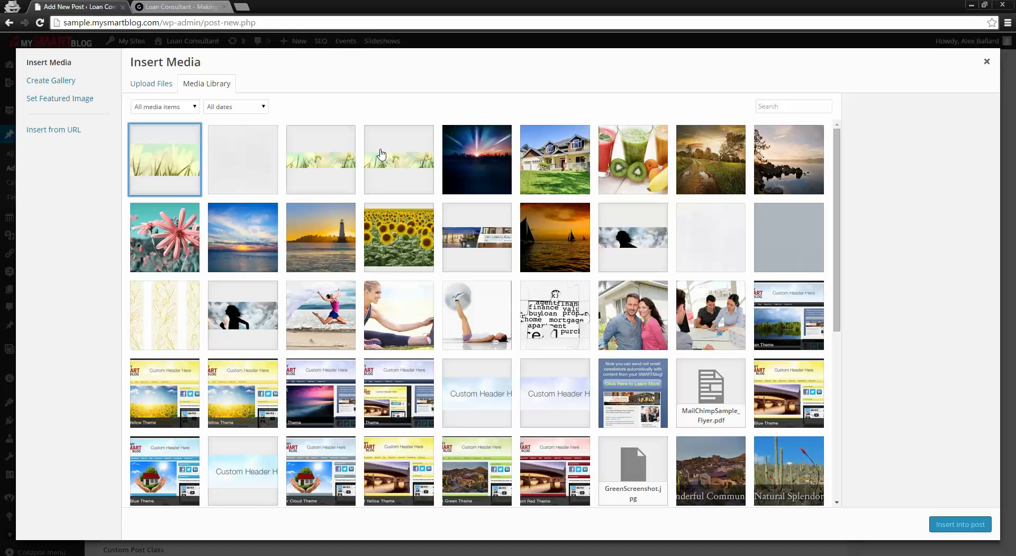
{"action": "left_click", "coordinate": [338, 159]}
{"action": "left_click", "coordinate": [402, 159]}
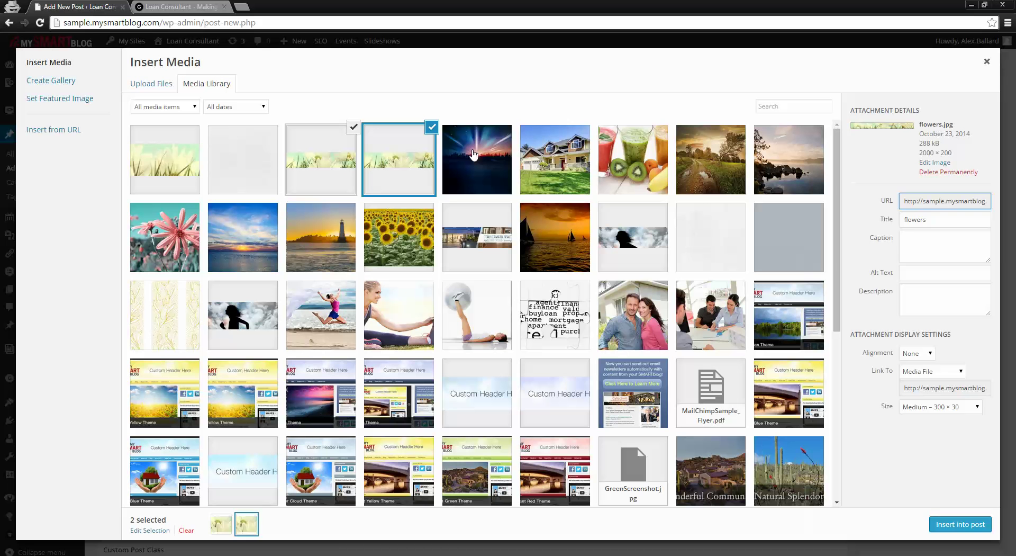
{"action": "left_click", "coordinate": [476, 159]}
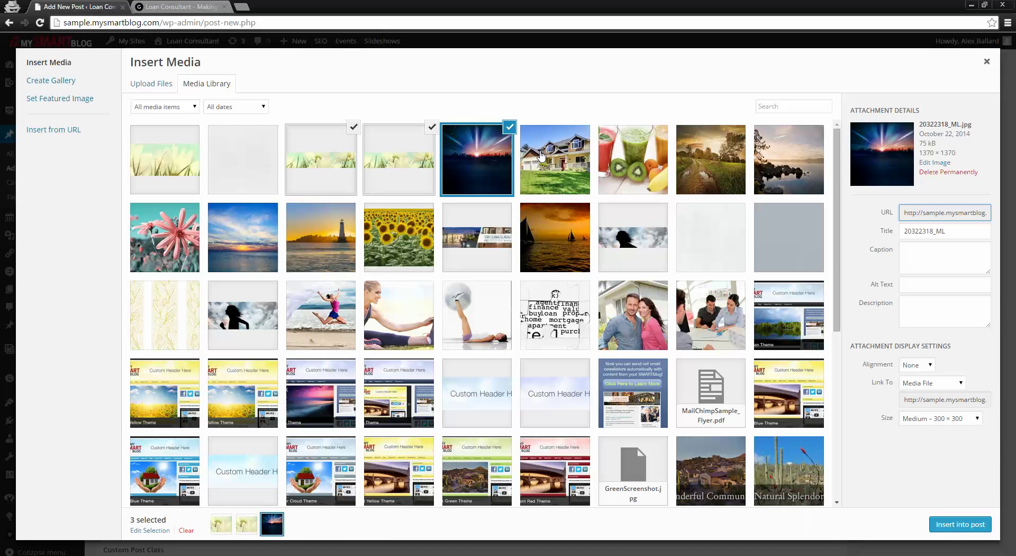
{"action": "left_click", "coordinate": [552, 170]}
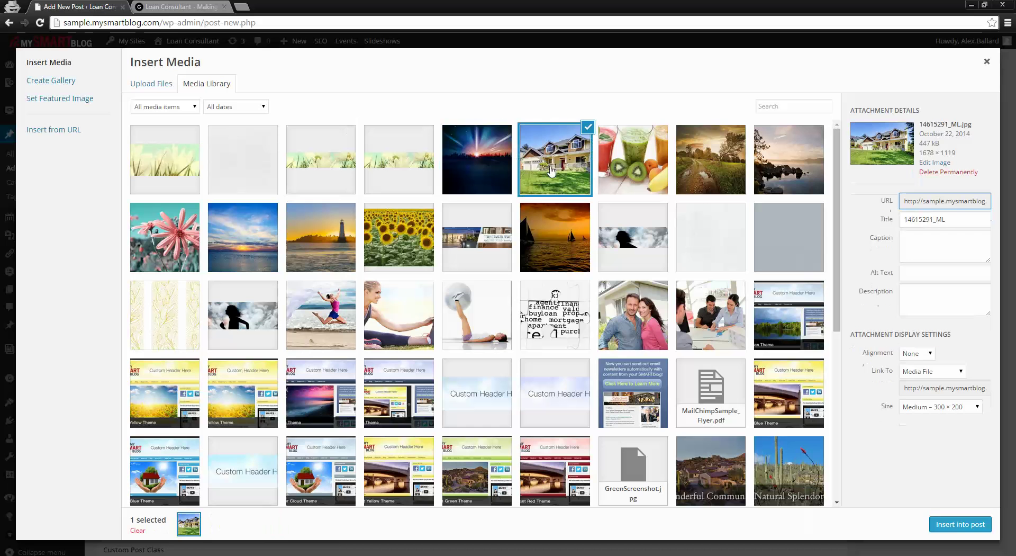
{"action": "left_click", "coordinate": [952, 524]}
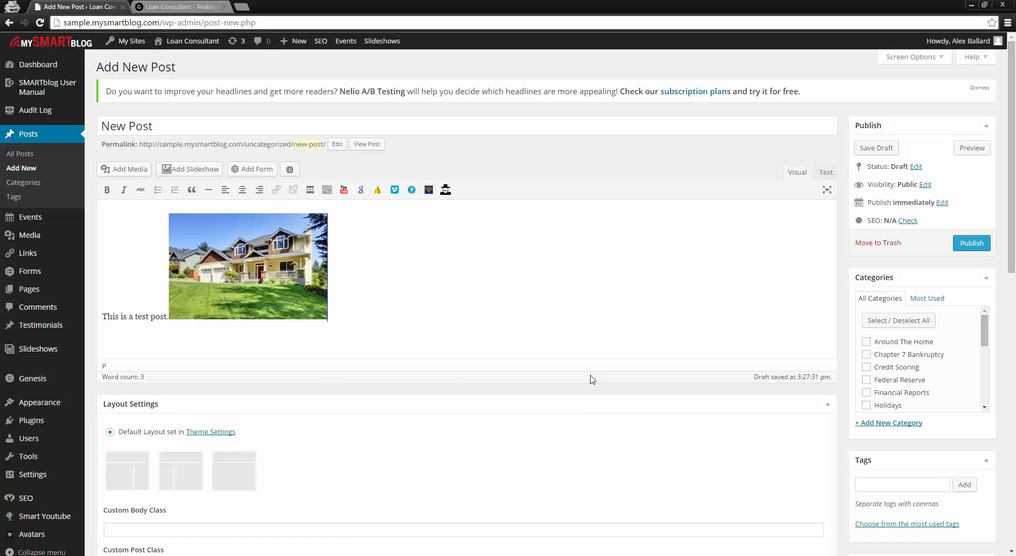
Step: Select the inserted house photo in the post body to view its inline alignment and edit options, and deselect it
{"action": "left_click", "coordinate": [106, 316]}
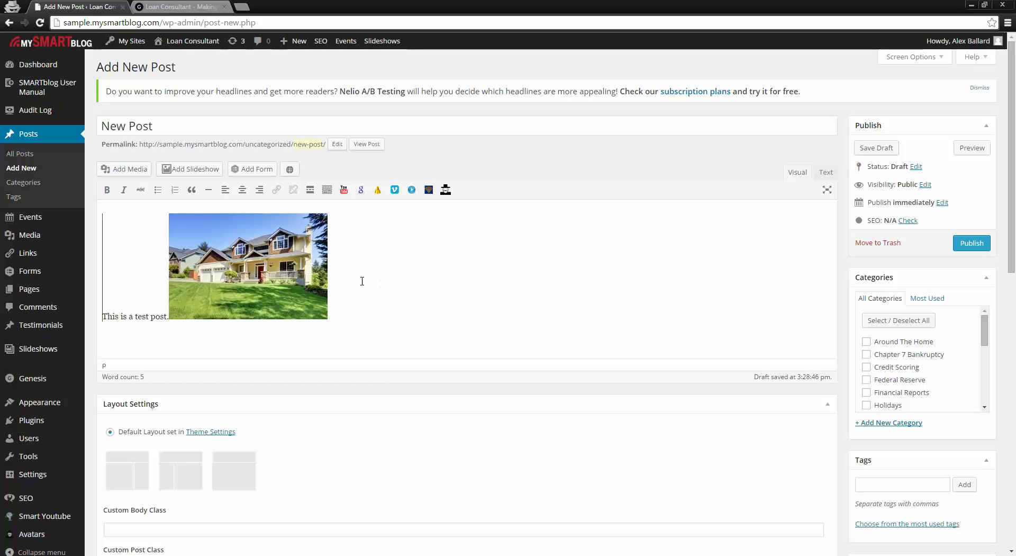
{"action": "left_click", "coordinate": [267, 315]}
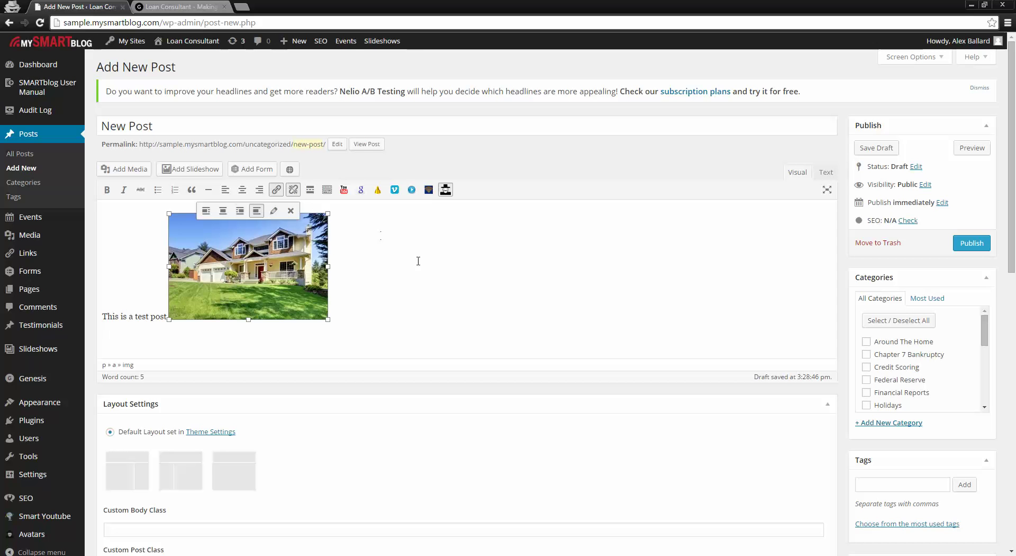
{"action": "left_click", "coordinate": [443, 284]}
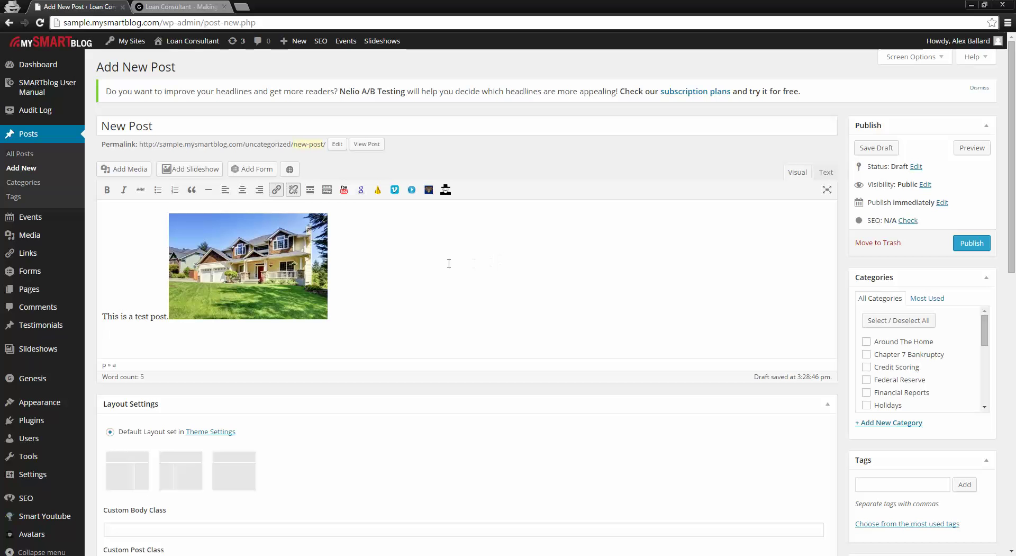
Step: View the YouTube video embed dialog and close it, and open the post's publish date for editing
{"action": "left_click", "coordinate": [344, 190]}
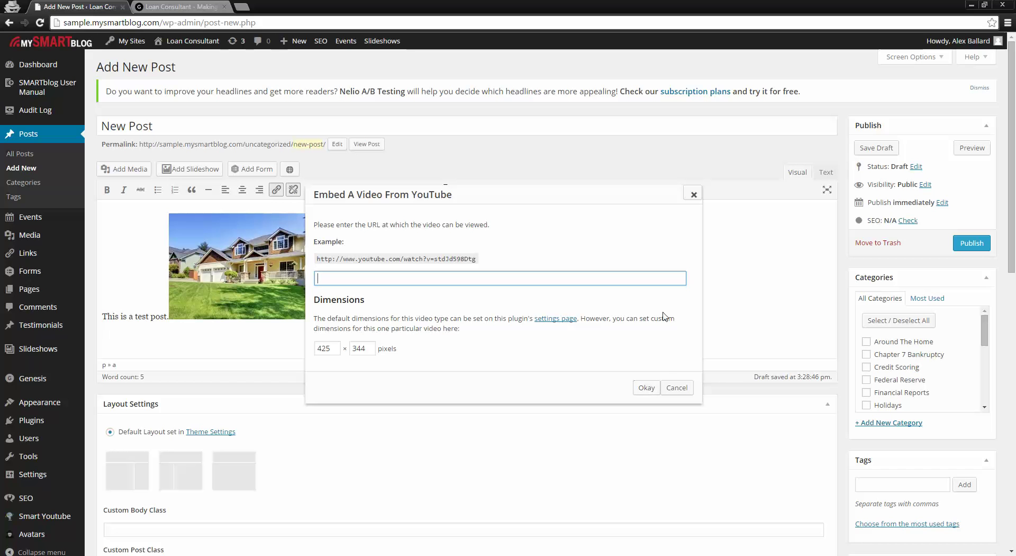
{"action": "left_click", "coordinate": [693, 195]}
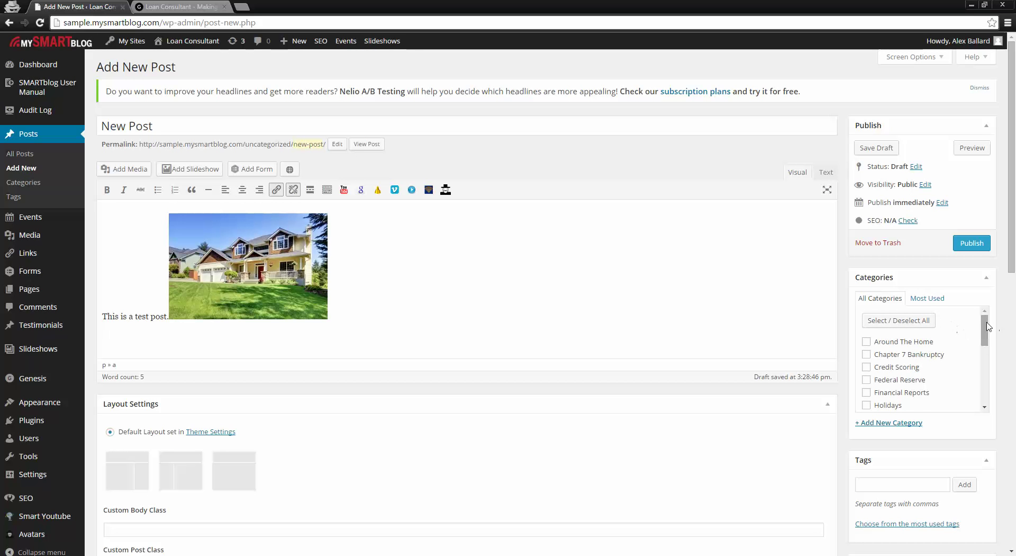
{"action": "mouse_move", "coordinate": [985, 328]}
{"action": "left_mouse_down"}
{"action": "mouse_move", "coordinate": [988, 394]}
{"action": "mouse_move", "coordinate": [997, 316]}
{"action": "left_mouse_up"}
{"action": "left_click", "coordinate": [942, 203]}
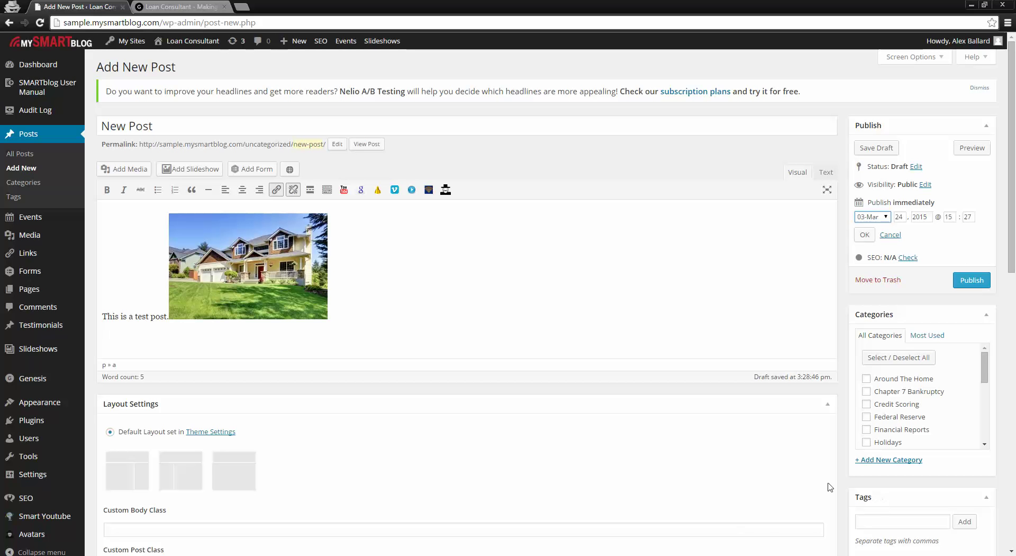
Step: Look up tag suggestions for "hous", fill in the suggested housing prices tags, and clear the tag field
{"action": "left_click", "coordinate": [862, 520]}
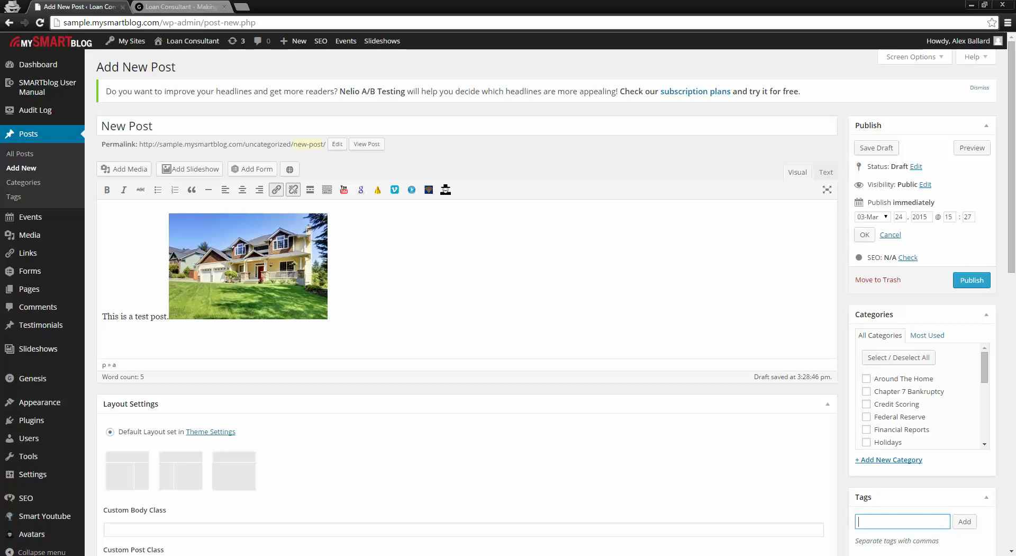
{"action": "type", "text": "hous"}
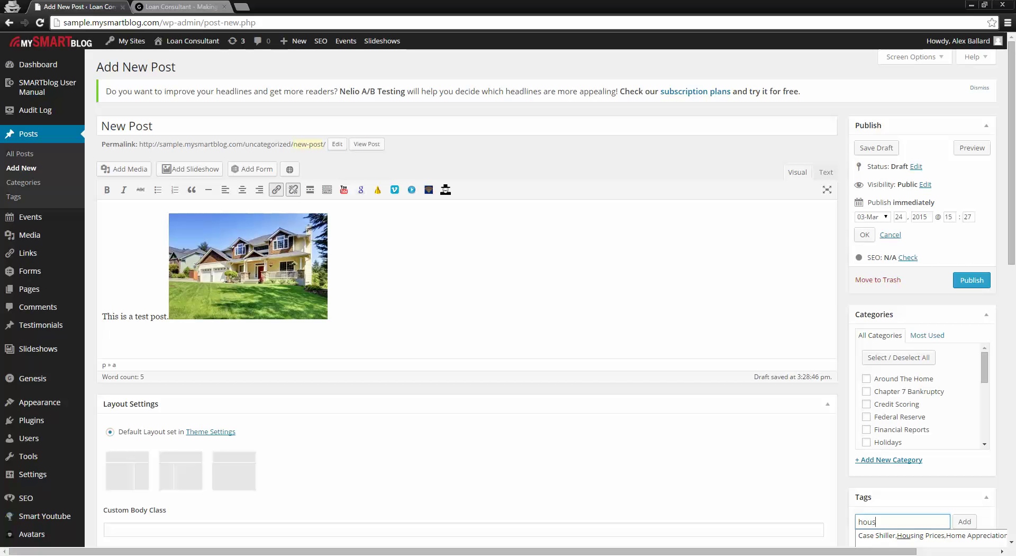
{"action": "left_click", "coordinate": [910, 541]}
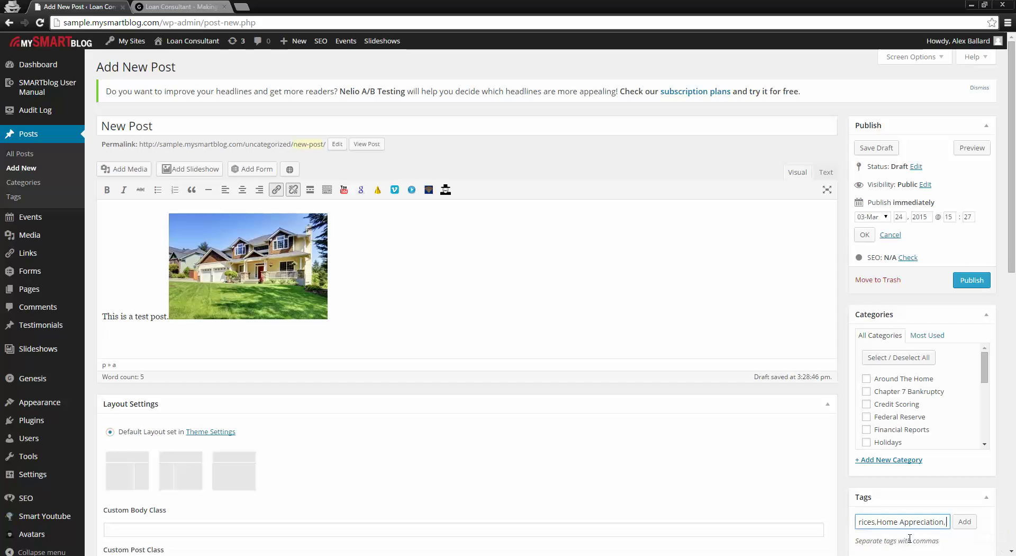
{"action": "left_click_drag", "start_coordinate": [946, 523], "coordinate": [856, 524]}
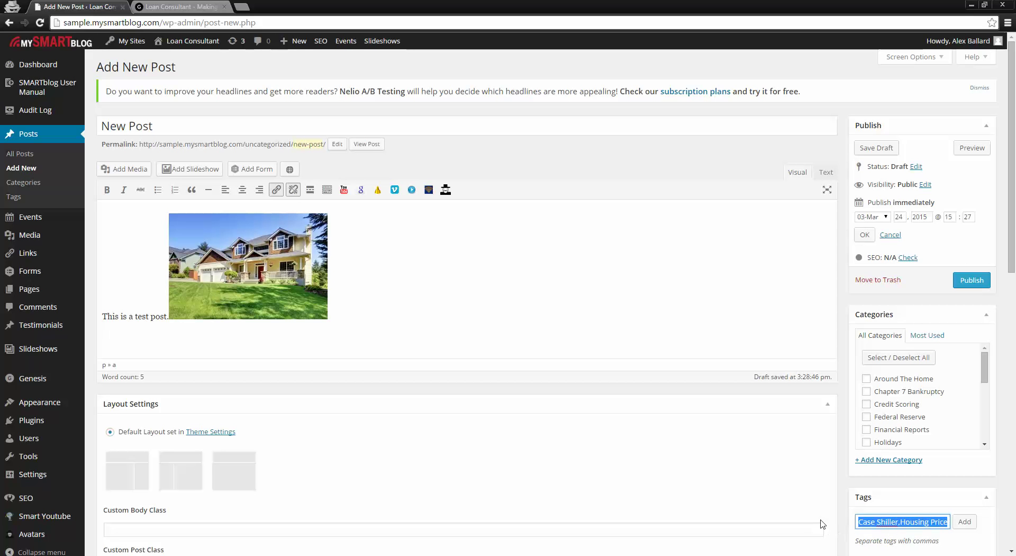
{"action": "key", "text": "BackSpace"}
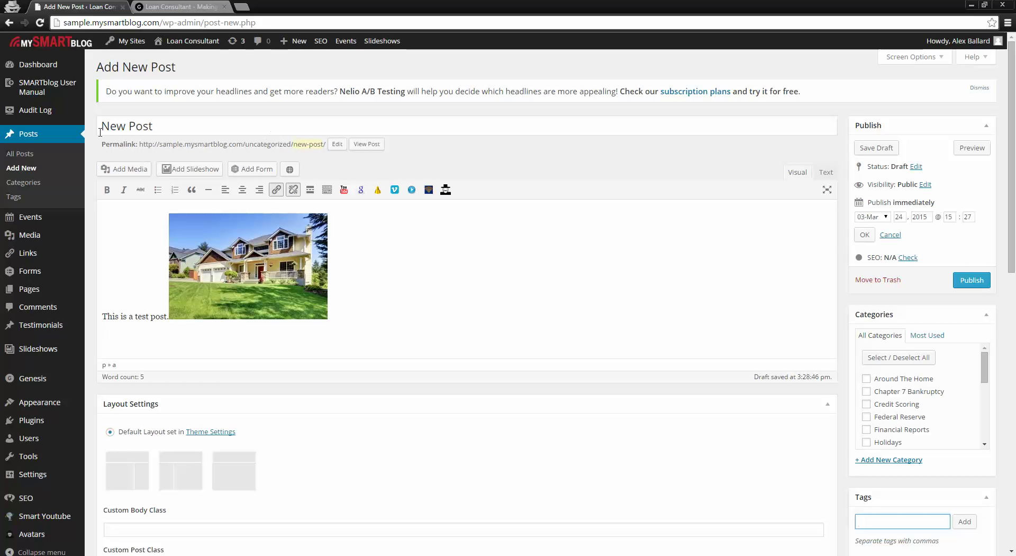
Step: Change the post title to "New Housing"
{"action": "left_click_drag", "start_coordinate": [102, 146], "coordinate": [418, 144]}
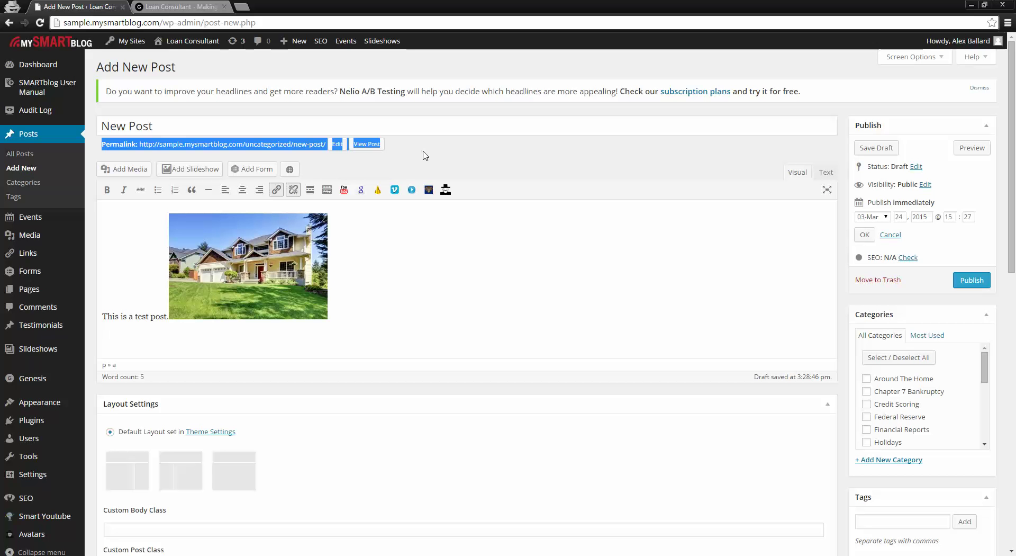
{"action": "left_click", "coordinate": [415, 146]}
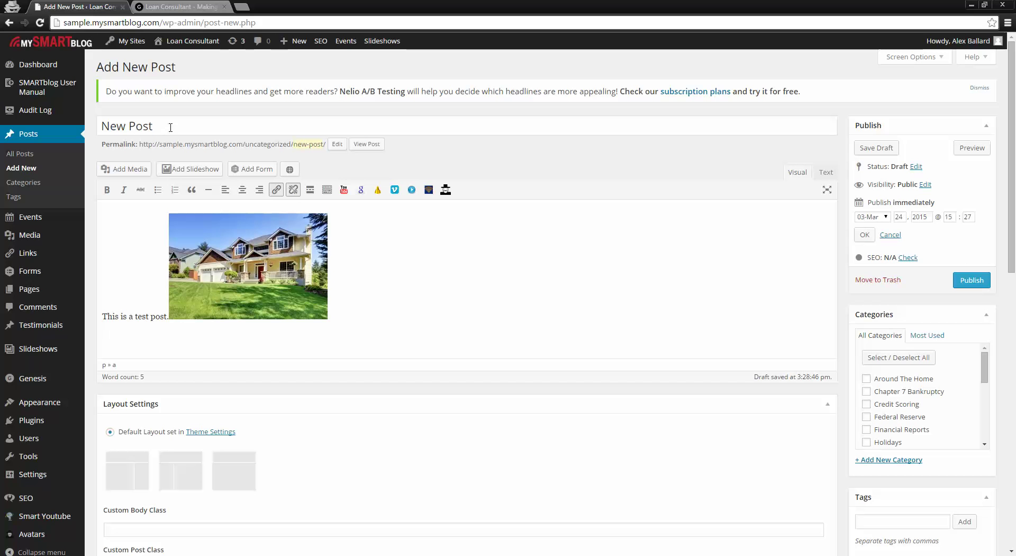
{"action": "left_click_drag", "start_coordinate": [177, 127], "coordinate": [85, 125]}
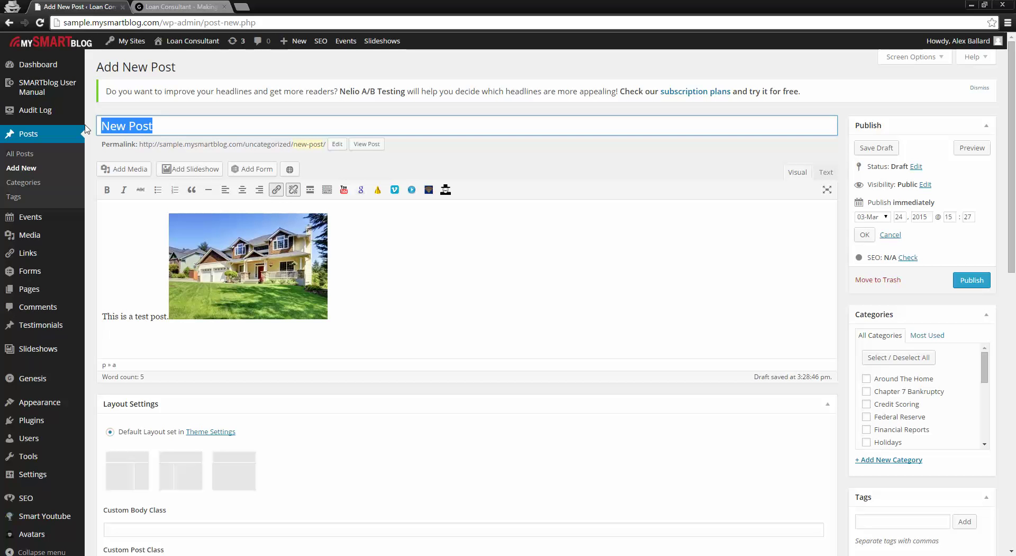
{"action": "type", "text": "New"}
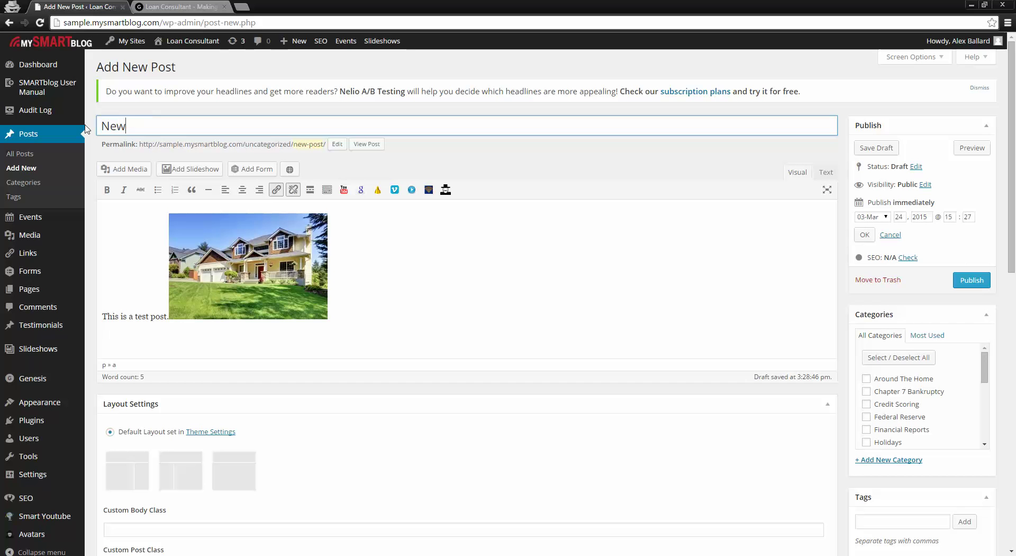
{"action": "type", "text": " Housing"}
Step: Set the post's permalink slug to "new-housing"
{"action": "left_click", "coordinate": [306, 144]}
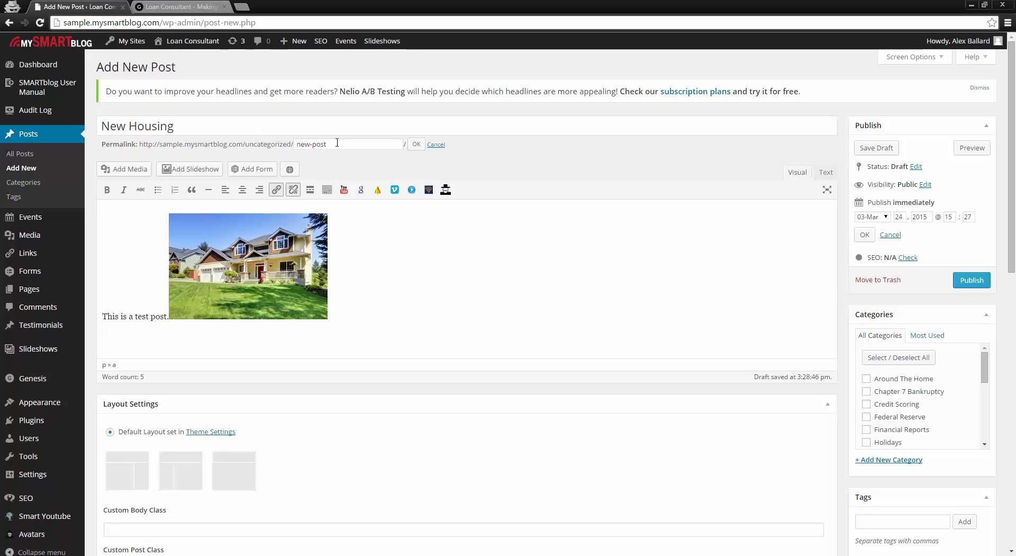
{"action": "left_click_drag", "start_coordinate": [337, 143], "coordinate": [226, 141]}
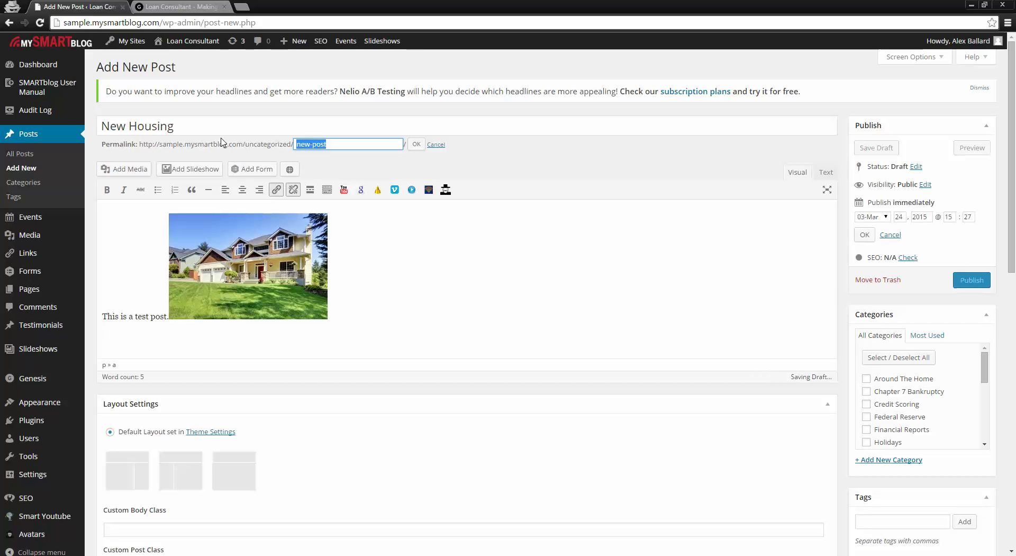
{"action": "type", "text": "new-housing"}
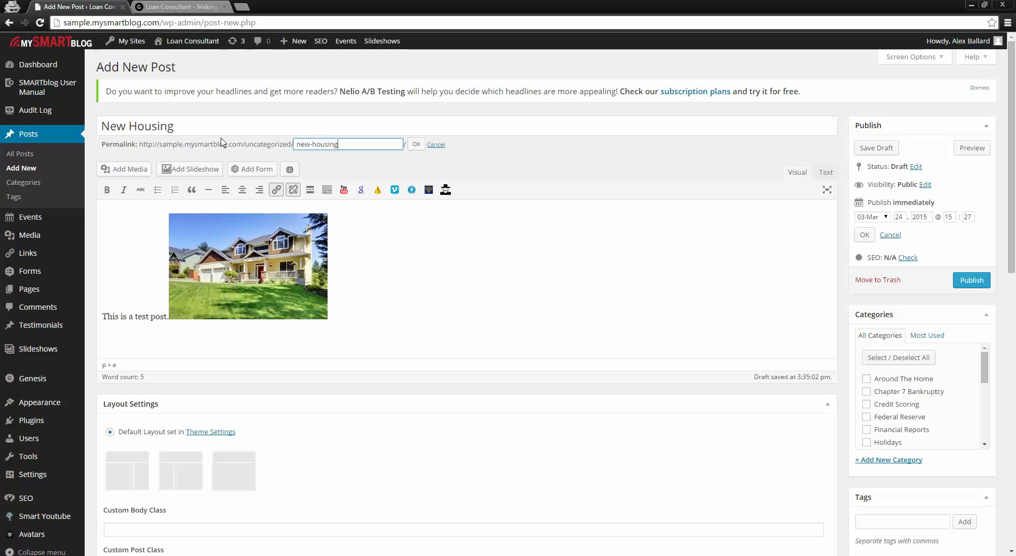
{"action": "left_click", "coordinate": [415, 144]}
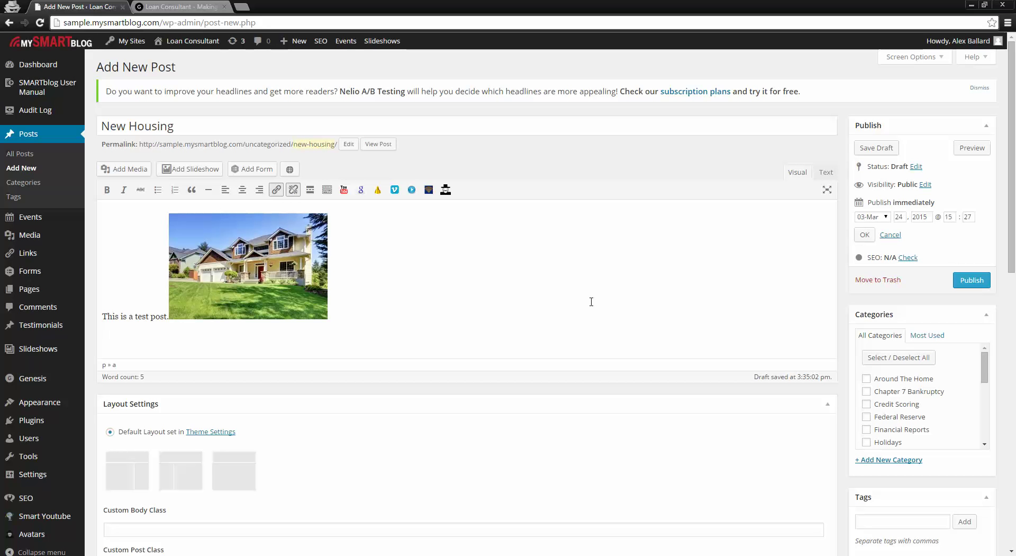
Step: Save the post as a draft and go to the list of all posts
{"action": "left_click", "coordinate": [882, 150]}
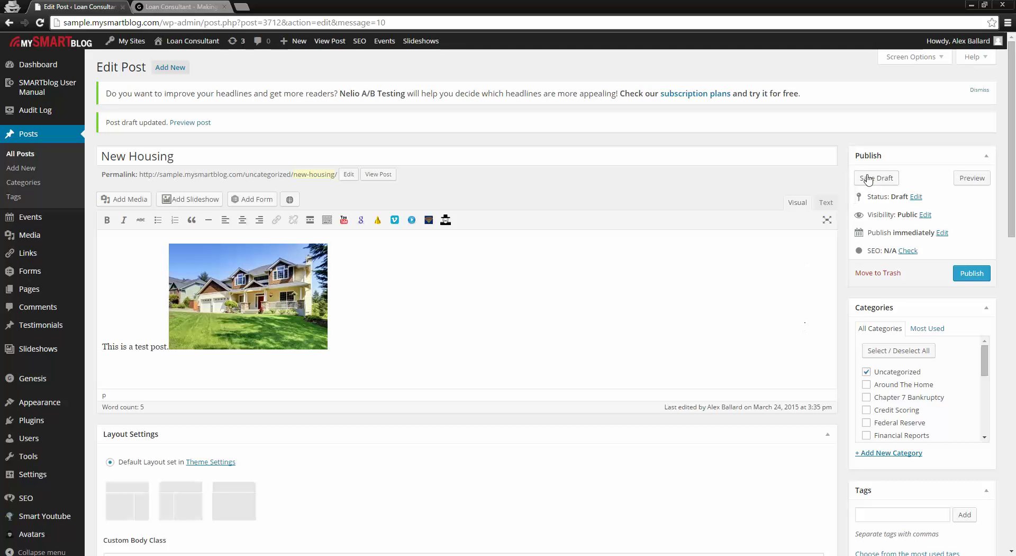
{"action": "left_click", "coordinate": [23, 154]}
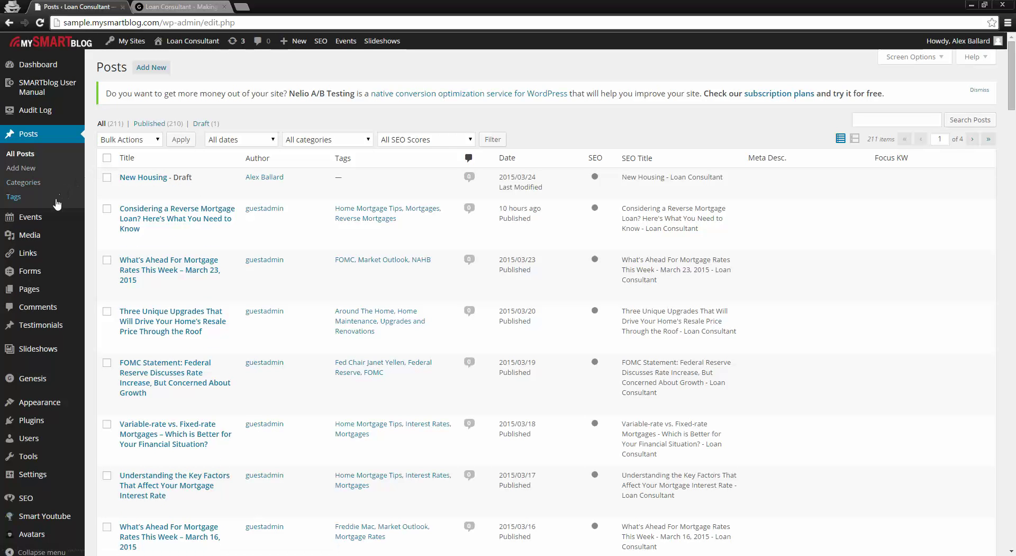
Step: Switch to the live Loan Consultant site and examine the "Want Us to Contact You?" form on the home page
{"action": "mouse_move", "coordinate": [48, 275]}
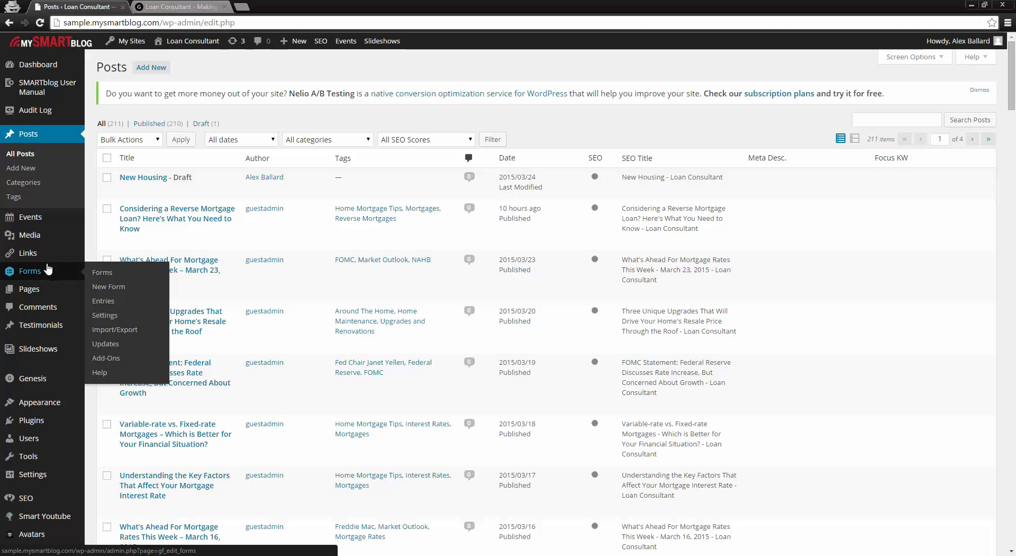
{"action": "left_click", "coordinate": [189, 6]}
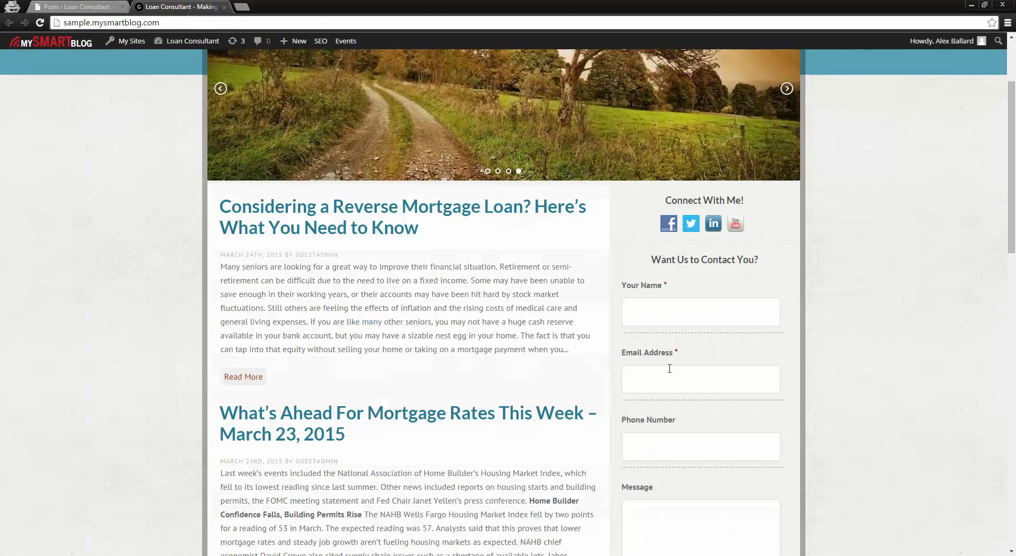
{"action": "scroll", "coordinate": [784, 168], "scroll_direction": "down", "scroll_amount": 2}
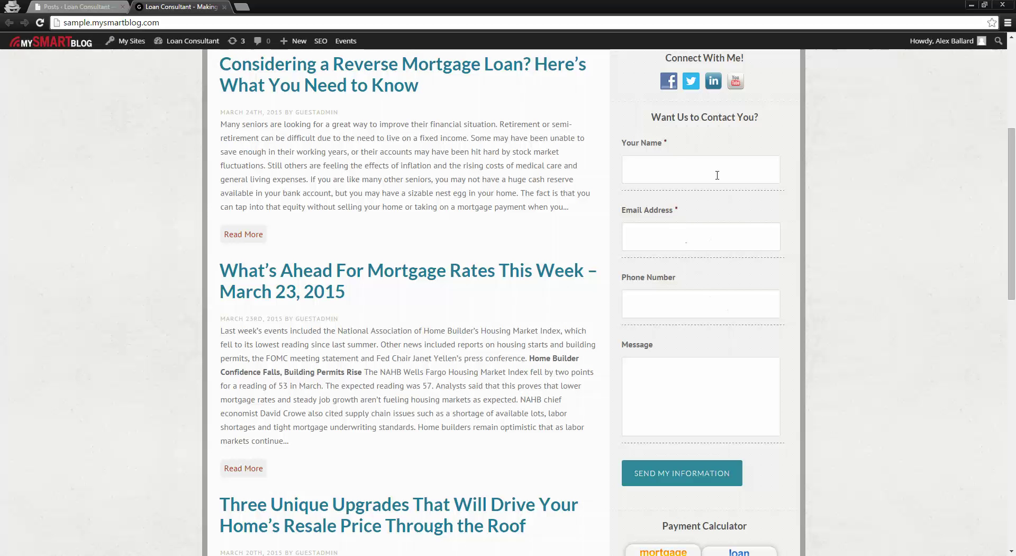
{"action": "left_click_drag", "start_coordinate": [1013, 243], "coordinate": [1013, 169]}
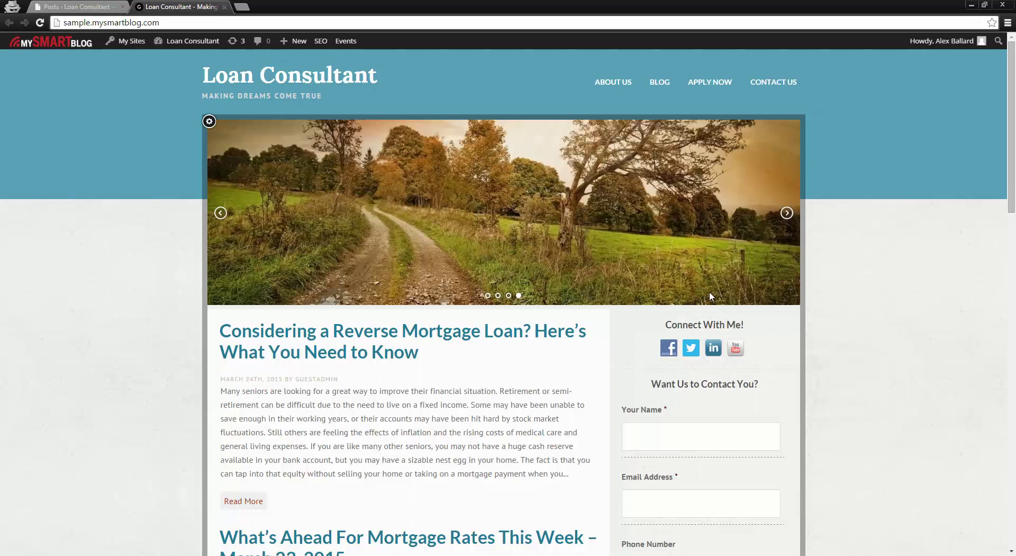
{"action": "scroll", "coordinate": [1014, 204], "scroll_direction": "down", "scroll_amount": 3}
{"action": "scroll", "coordinate": [1014, 204], "scroll_direction": "down", "scroll_amount": 2}
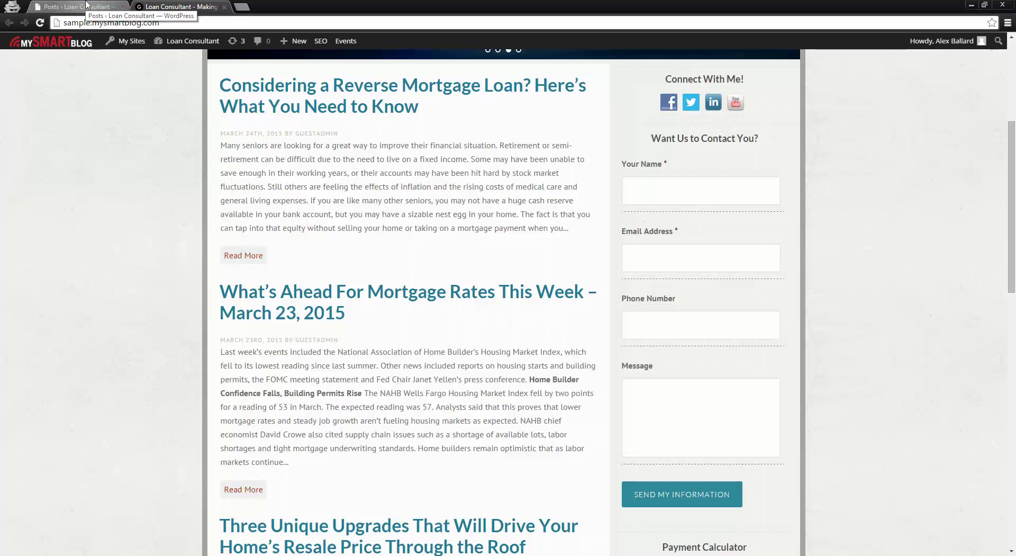
Step: Return to the dashboard, show the form entries for "Send Us a Message!", and open the submitted test message entry
{"action": "left_click", "coordinate": [87, 4]}
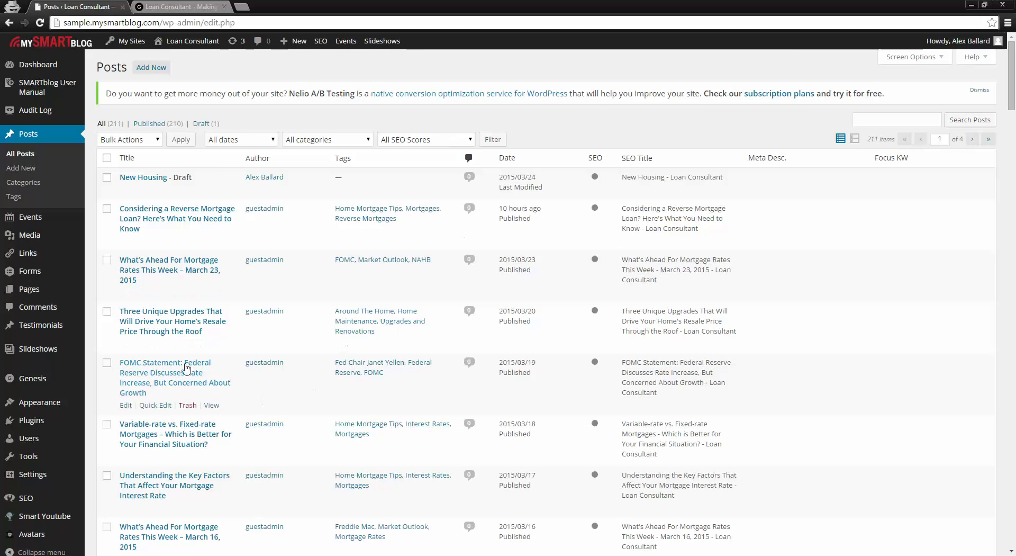
{"action": "mouse_move", "coordinate": [15, 275]}
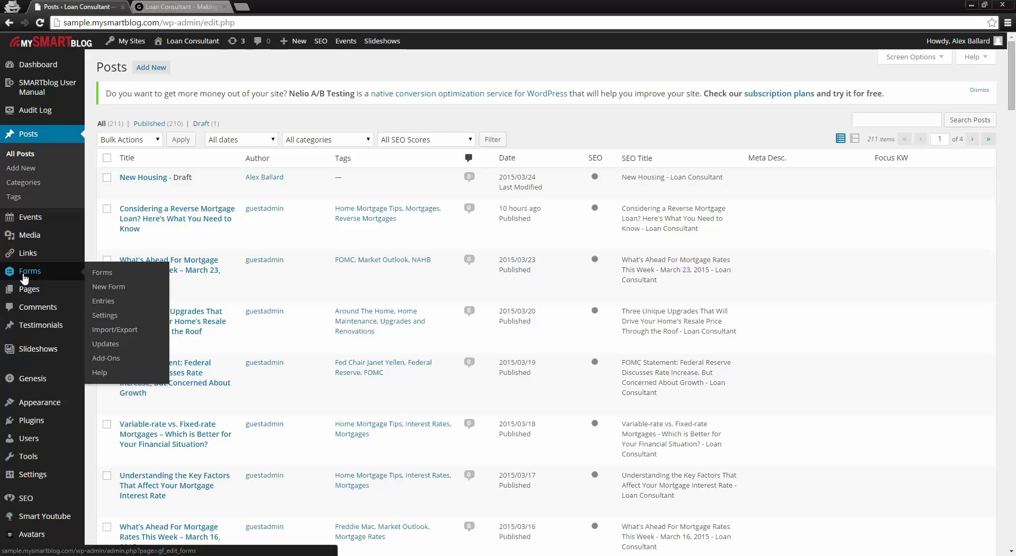
{"action": "left_click", "coordinate": [103, 305]}
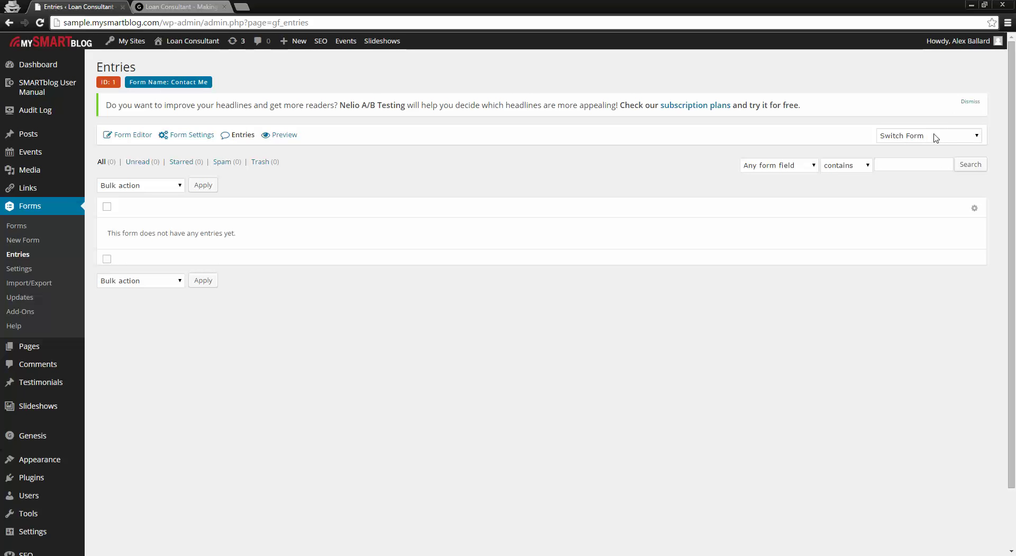
{"action": "left_click", "coordinate": [947, 141]}
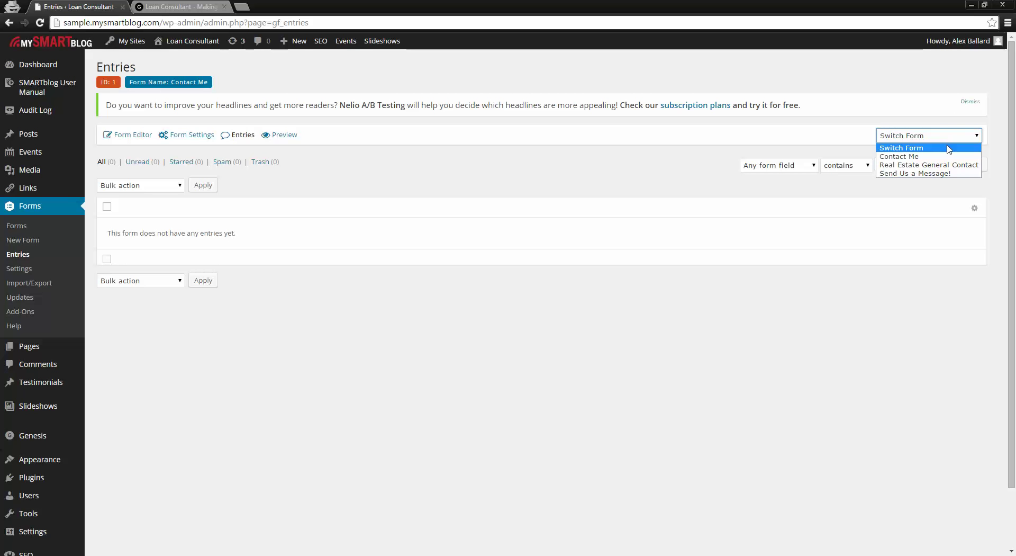
{"action": "left_click", "coordinate": [931, 173]}
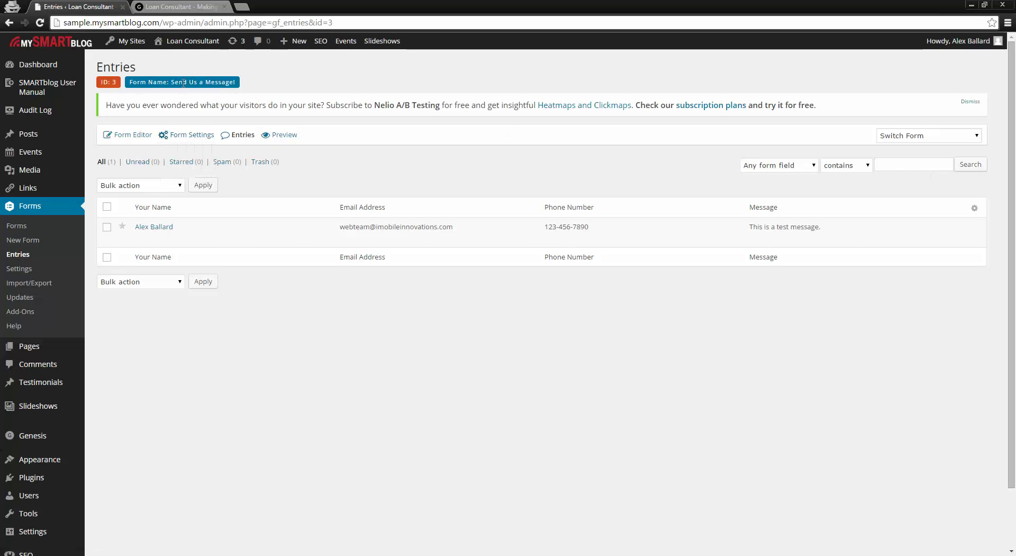
{"action": "mouse_move", "coordinate": [208, 219]}
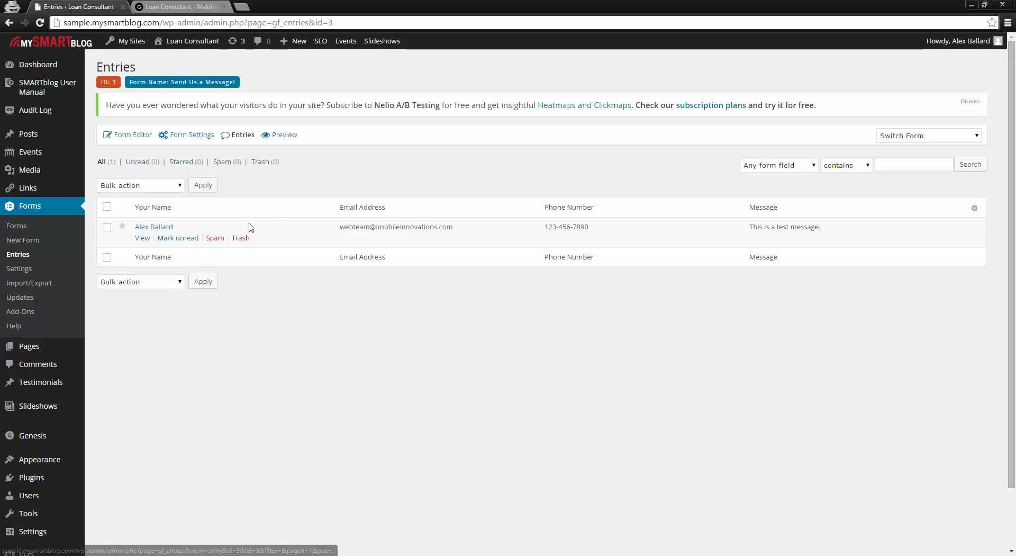
{"action": "left_click", "coordinate": [150, 228]}
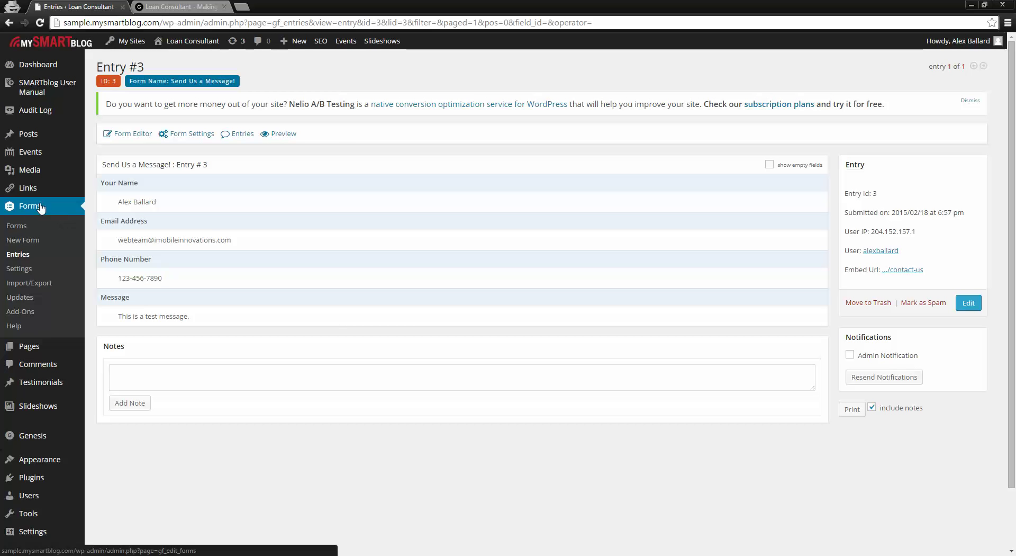
Step: Examine the page links in the live site's header navigation and return to the dashboard
{"action": "mouse_move", "coordinate": [47, 350]}
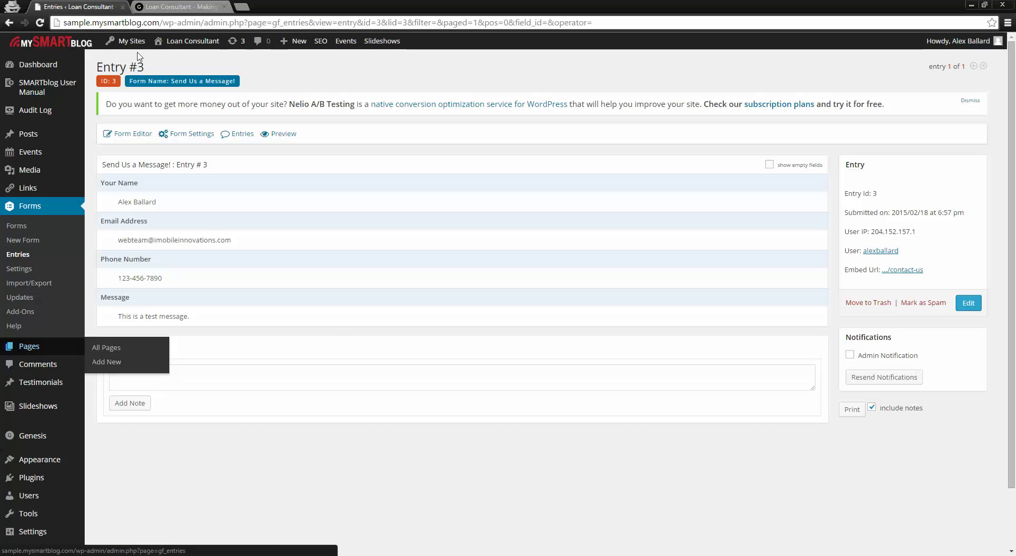
{"action": "left_click", "coordinate": [170, 5]}
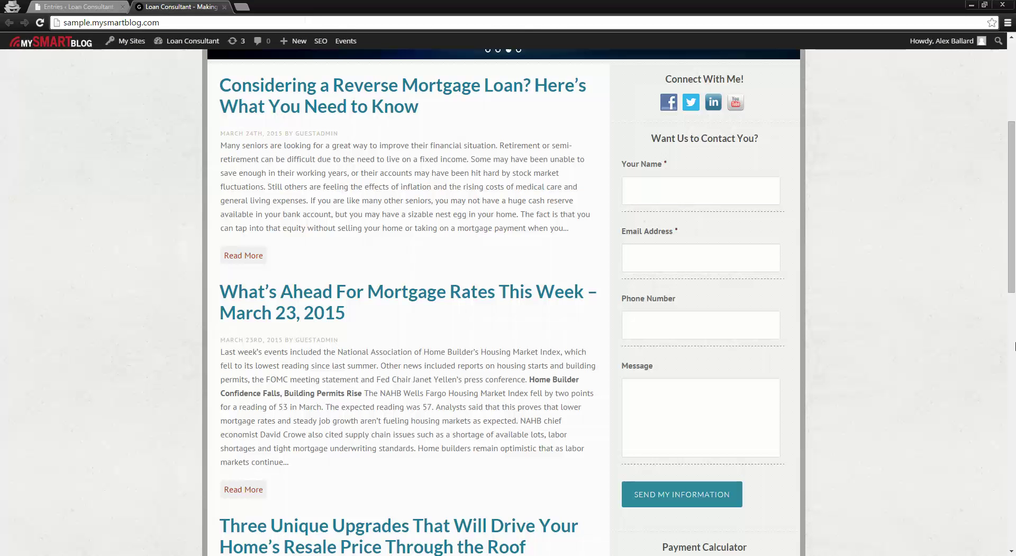
{"action": "left_click_drag", "start_coordinate": [1011, 187], "coordinate": [1013, 114]}
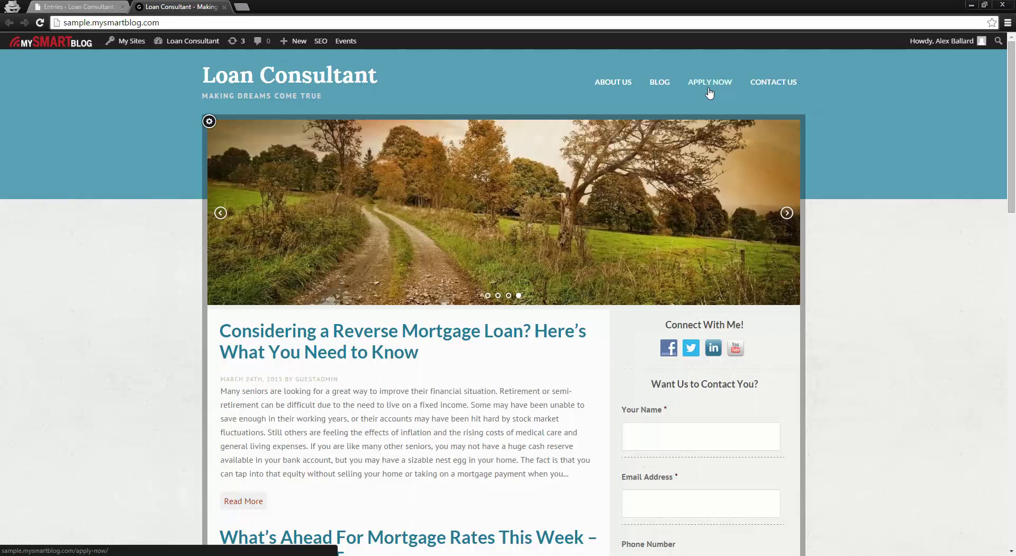
{"action": "mouse_move", "coordinate": [620, 91]}
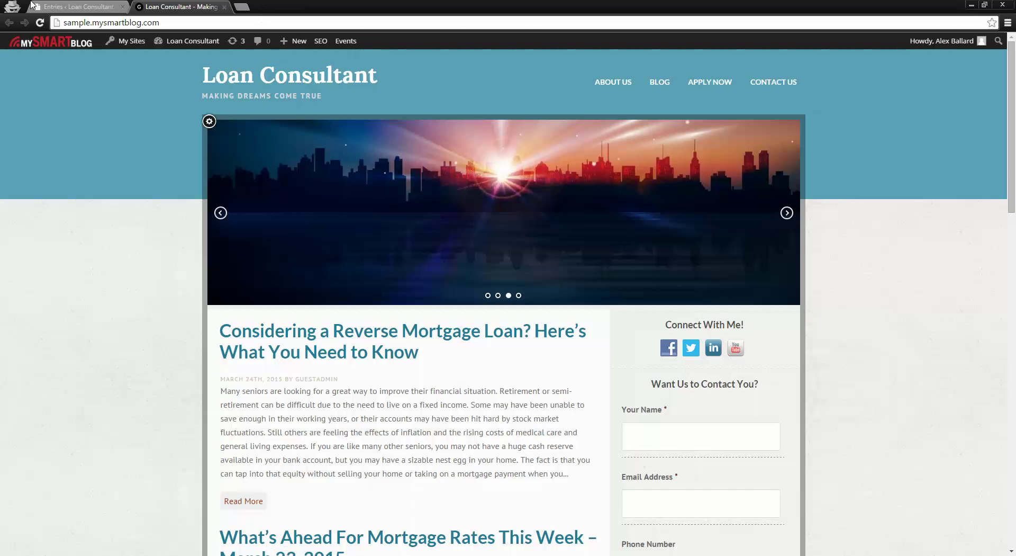
{"action": "left_click", "coordinate": [79, 6]}
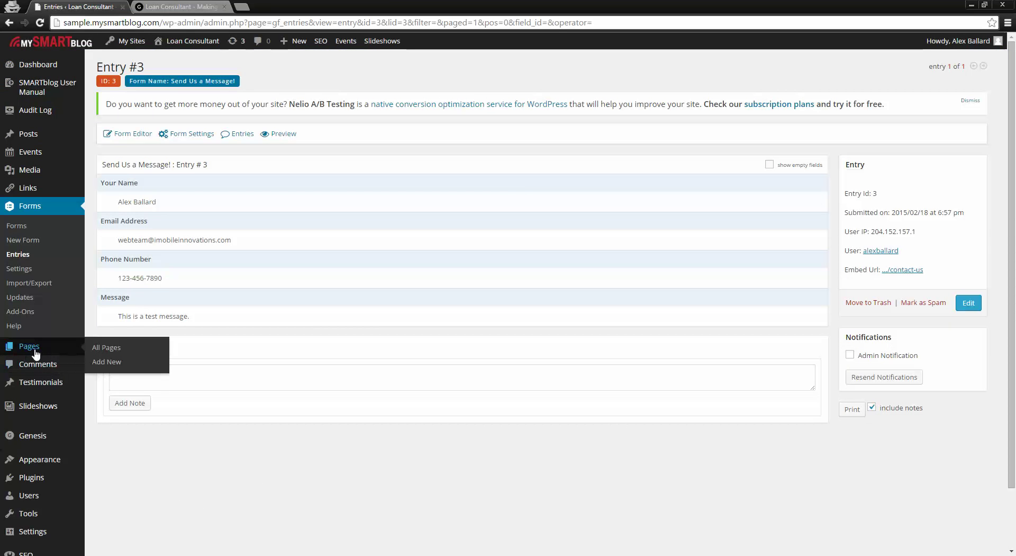
Step: Show the list of all pages and compare it with the page links in the live site's header navigation
{"action": "mouse_move", "coordinate": [30, 349]}
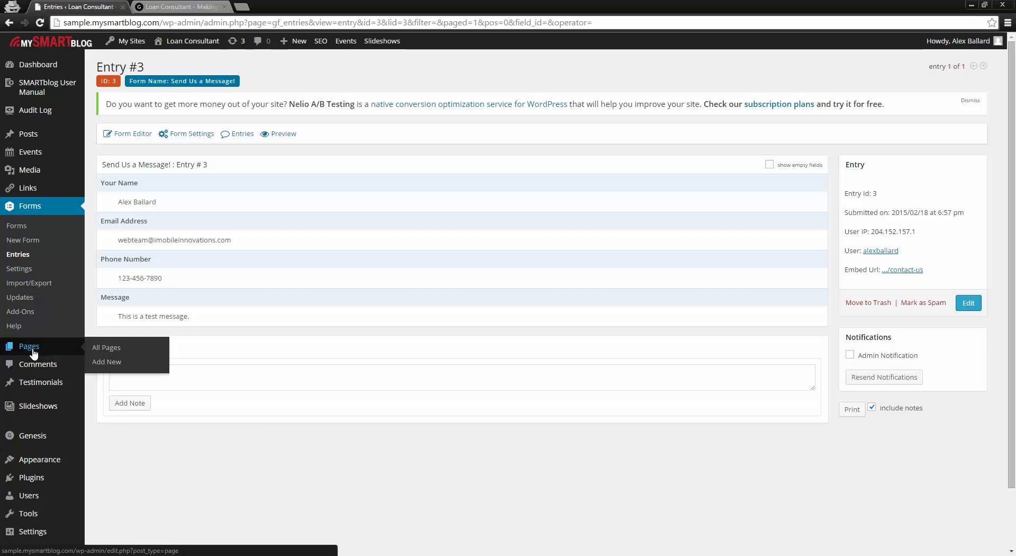
{"action": "left_click", "coordinate": [30, 345]}
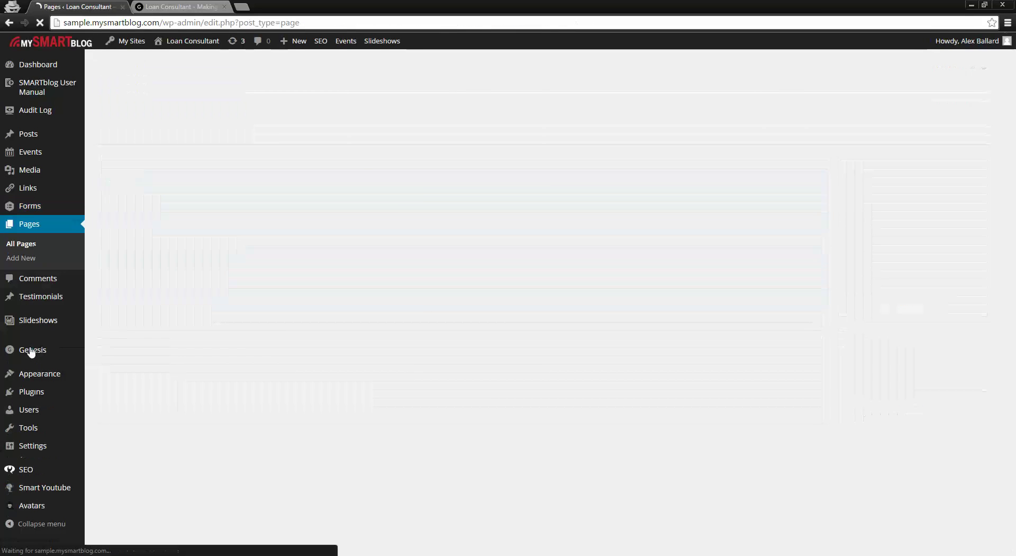
{"action": "mouse_move", "coordinate": [31, 351]}
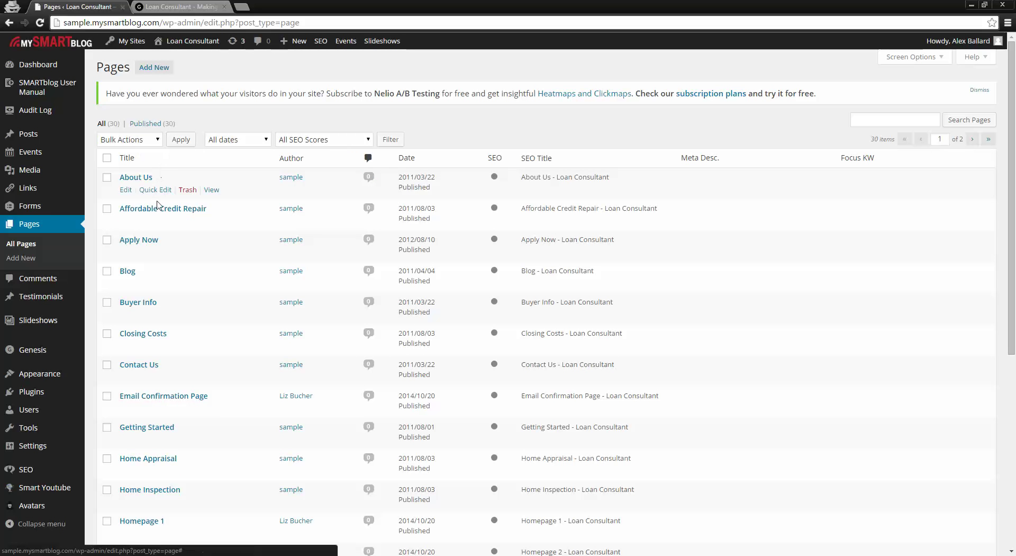
{"action": "scroll", "coordinate": [148, 376], "scroll_direction": "down", "scroll_amount": 5}
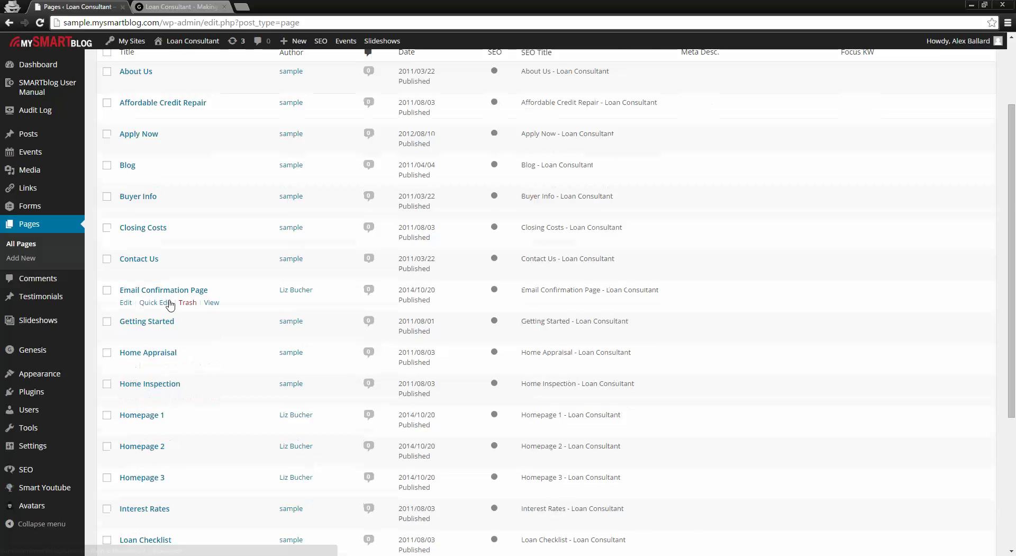
{"action": "scroll", "coordinate": [185, 511], "scroll_direction": "up", "scroll_amount": 4}
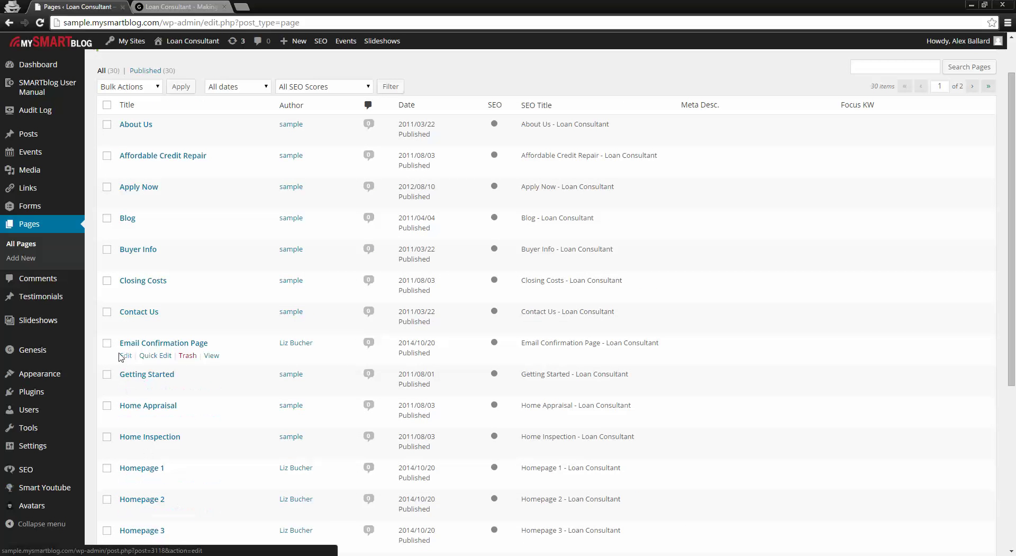
{"action": "left_click", "coordinate": [184, 7]}
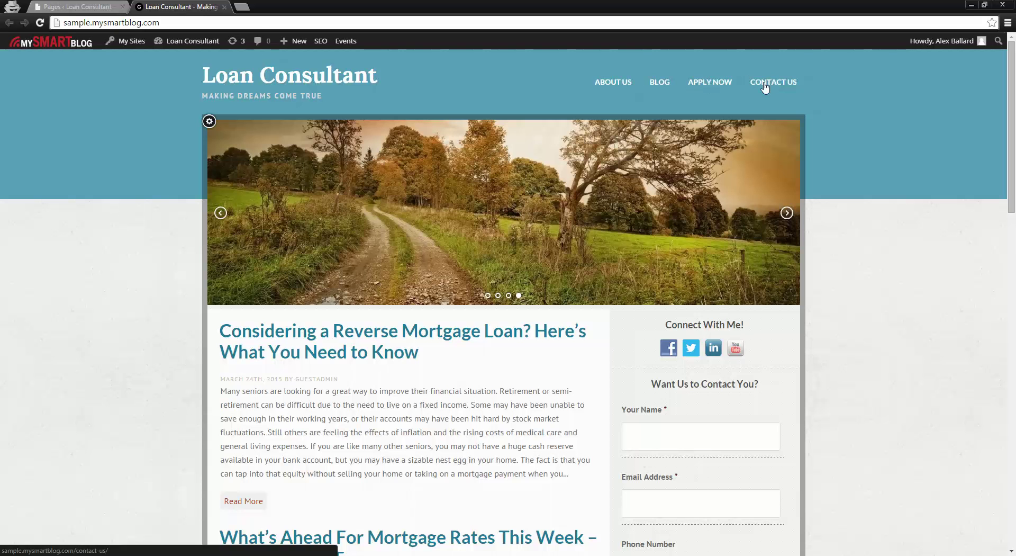
{"action": "left_click", "coordinate": [77, 6]}
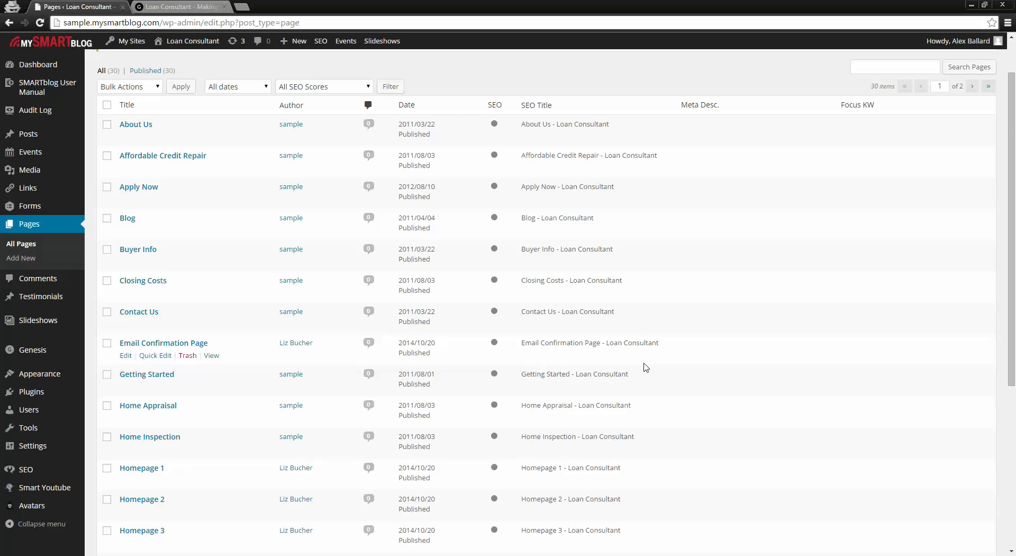
{"action": "scroll", "coordinate": [625, 383], "scroll_direction": "down", "scroll_amount": 3}
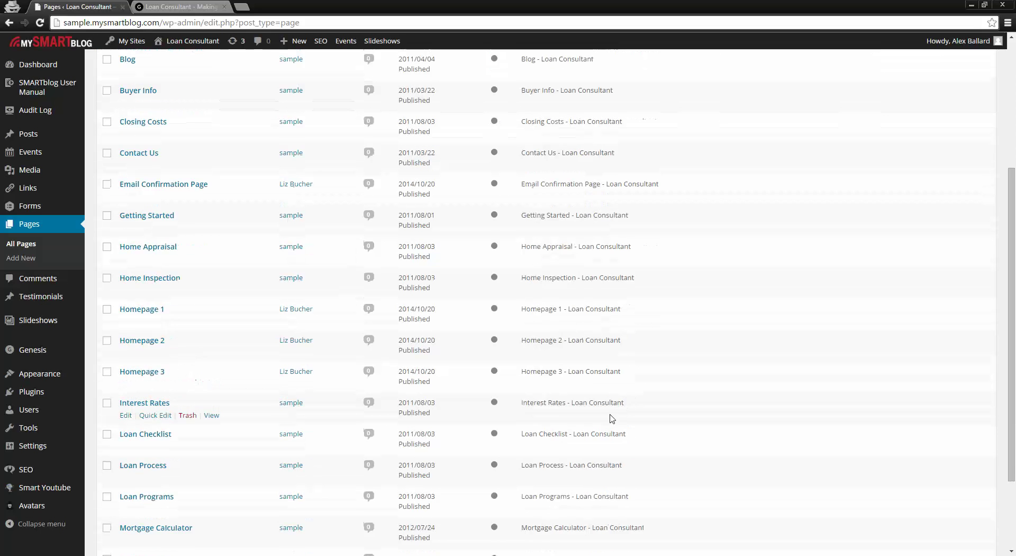
{"action": "scroll", "coordinate": [550, 418], "scroll_direction": "up", "scroll_amount": 5}
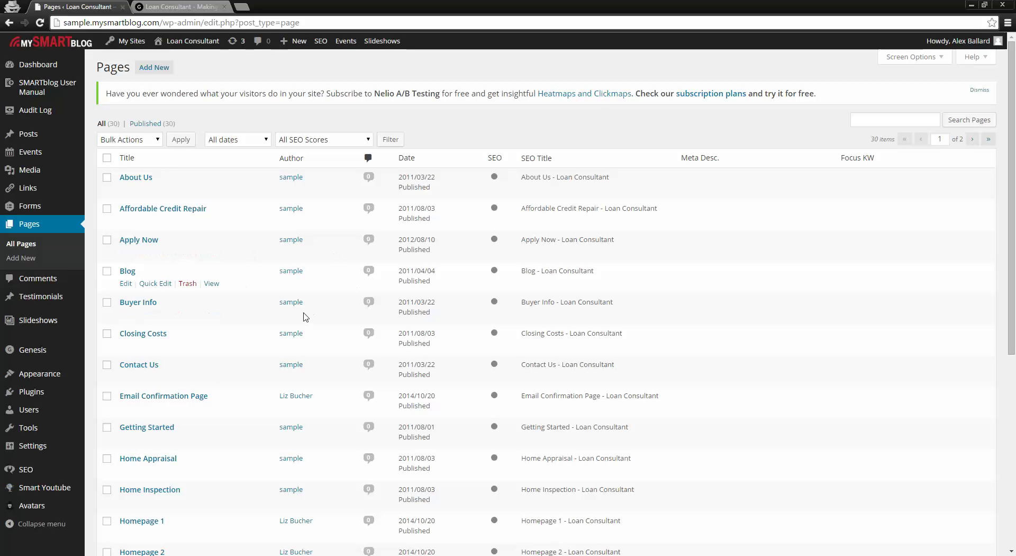
Step: Open the About Us page for editing and examine its title, content area and YouTube video embedding options
{"action": "left_click", "coordinate": [136, 181]}
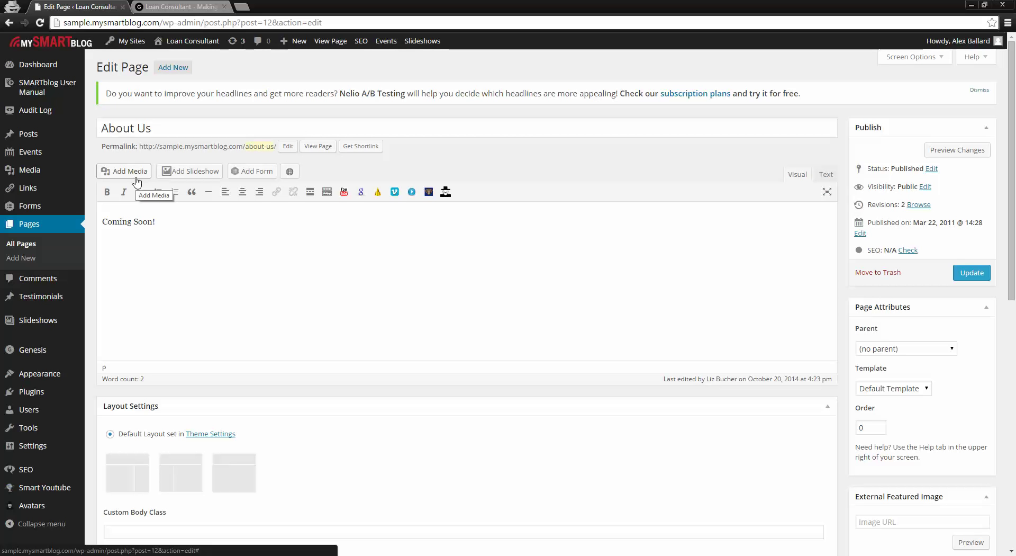
{"action": "left_click_drag", "start_coordinate": [165, 126], "coordinate": [91, 123]}
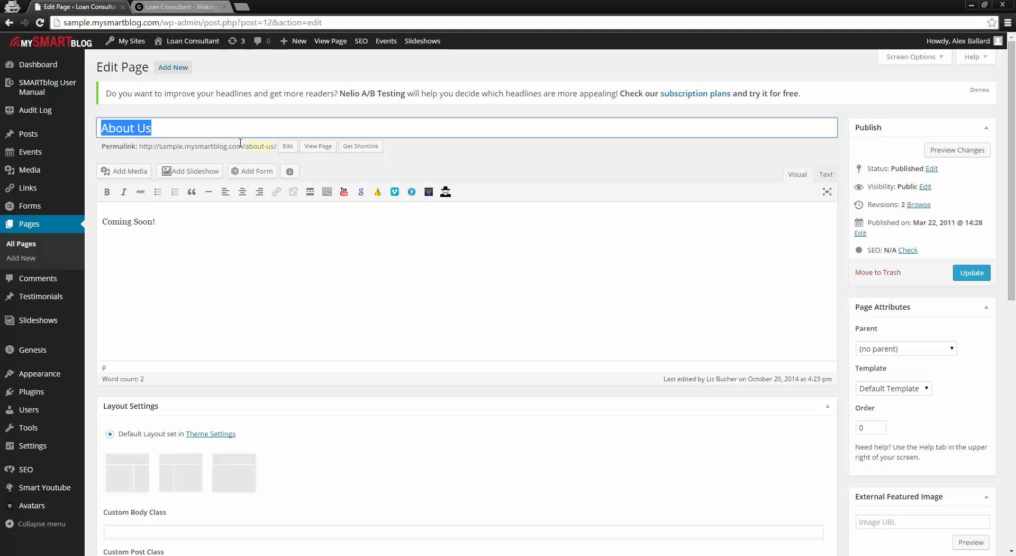
{"action": "left_click", "coordinate": [269, 284]}
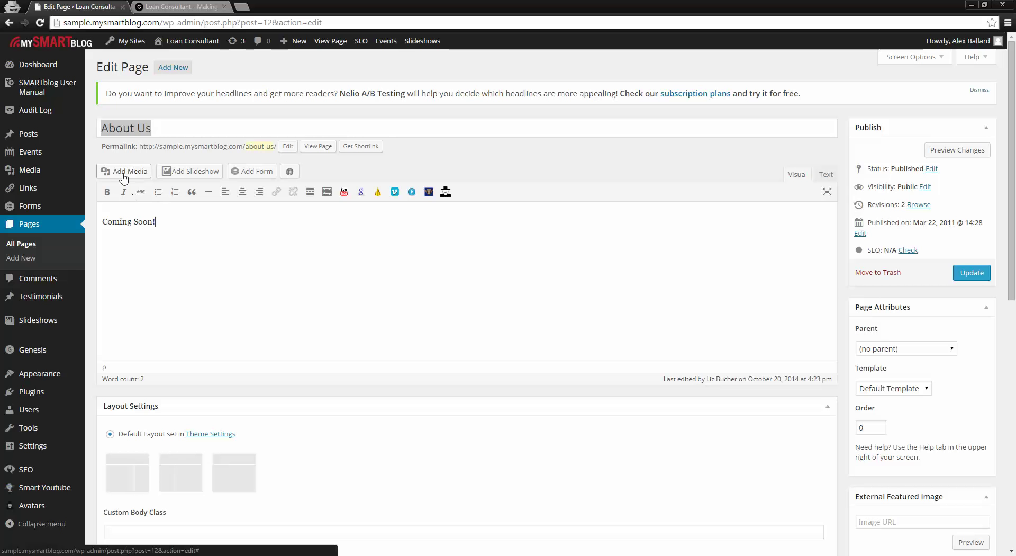
{"action": "left_click", "coordinate": [345, 193]}
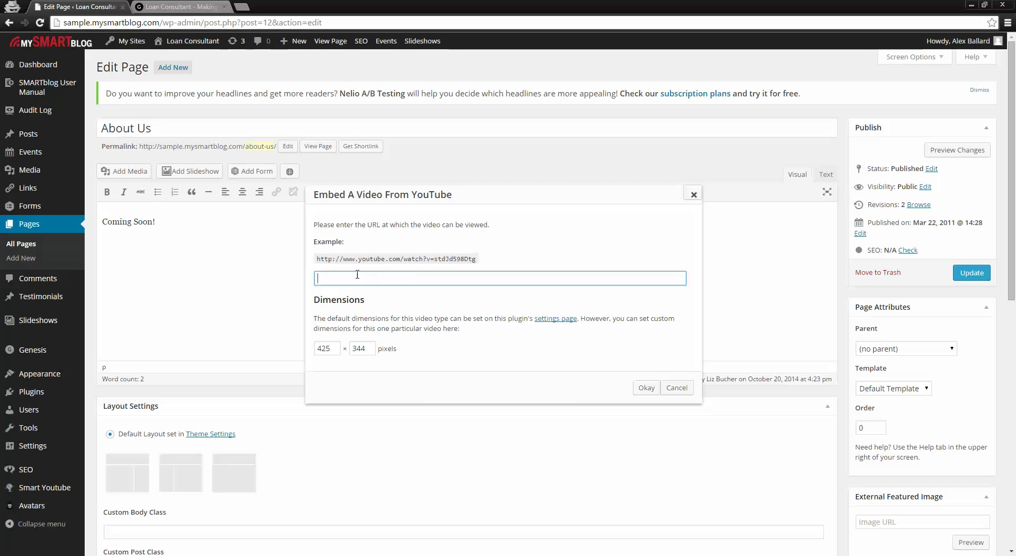
{"action": "left_click", "coordinate": [699, 196]}
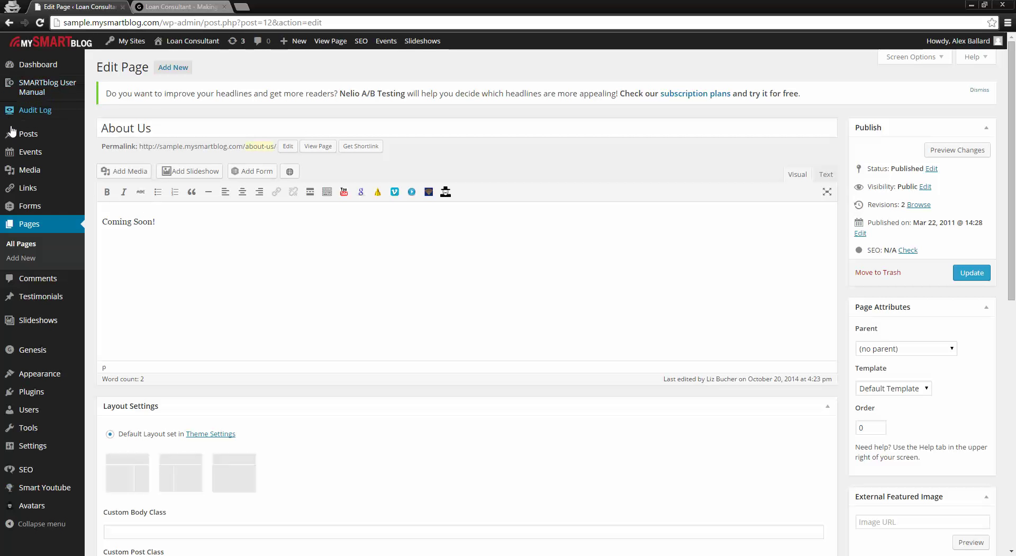
Step: Create a new page titled "Test Page" with the body text "This is a new page."
{"action": "left_click", "coordinate": [24, 227]}
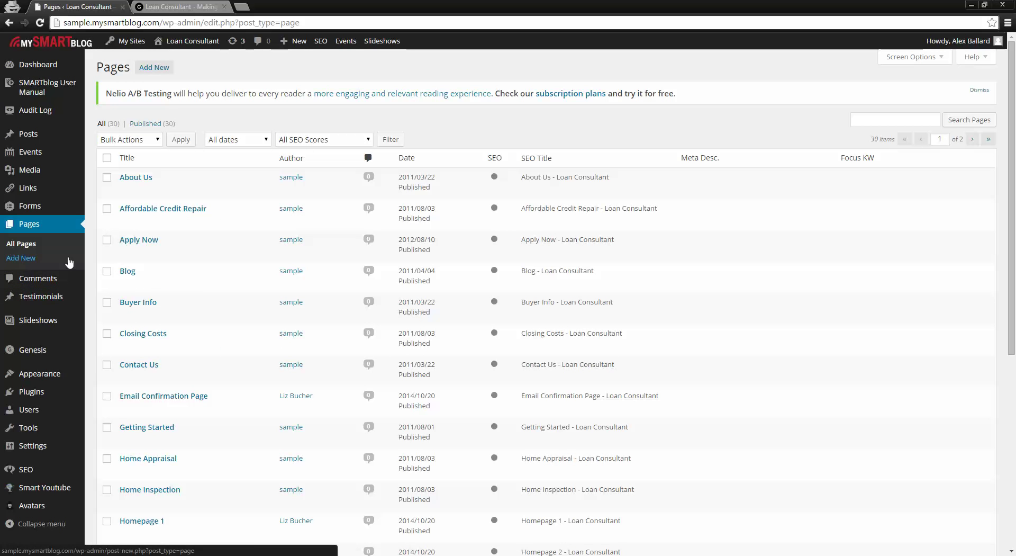
{"action": "left_click", "coordinate": [156, 74]}
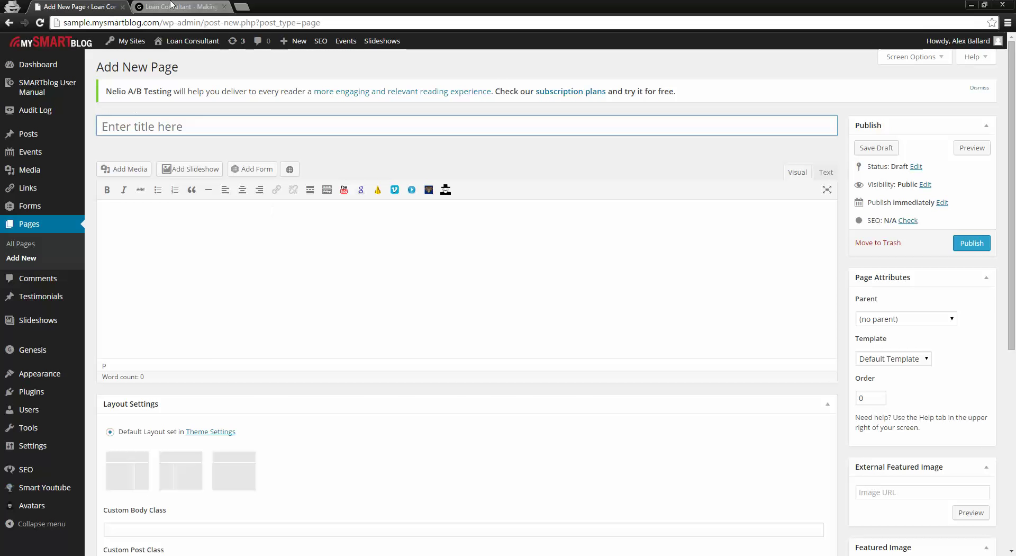
{"action": "key", "text": "ctrl+Tab"}
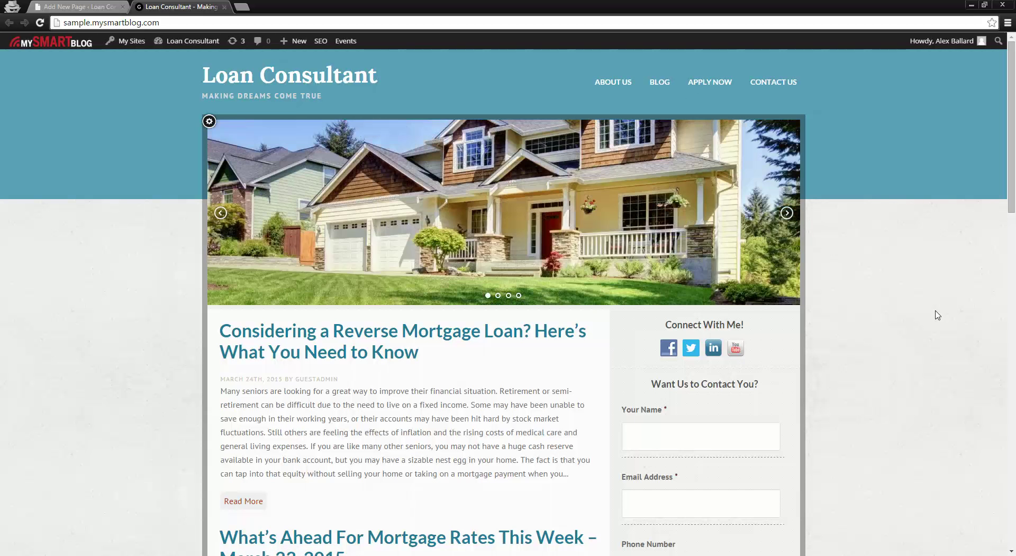
{"action": "left_click", "coordinate": [52, 6]}
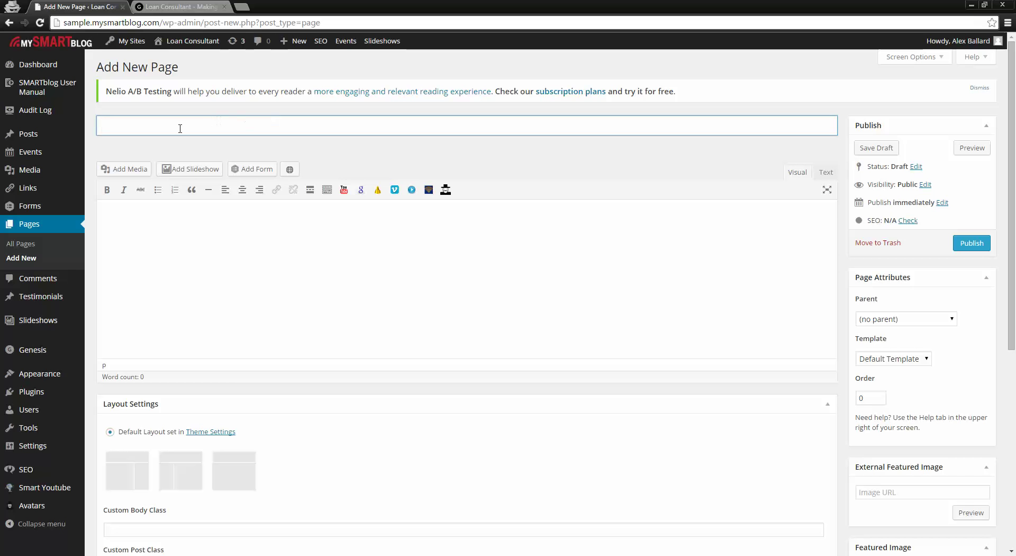
{"action": "type", "text": "New"}
{"action": "key", "text": "BackSpace"}
{"action": "key", "text": "BackSpace"}
{"action": "key", "text": "BackSpace"}
{"action": "key", "text": "BackSpace"}
{"action": "type", "text": "Test Page"}
{"action": "left_click", "coordinate": [263, 219]}
{"action": "type", "text": "This is a new page."}
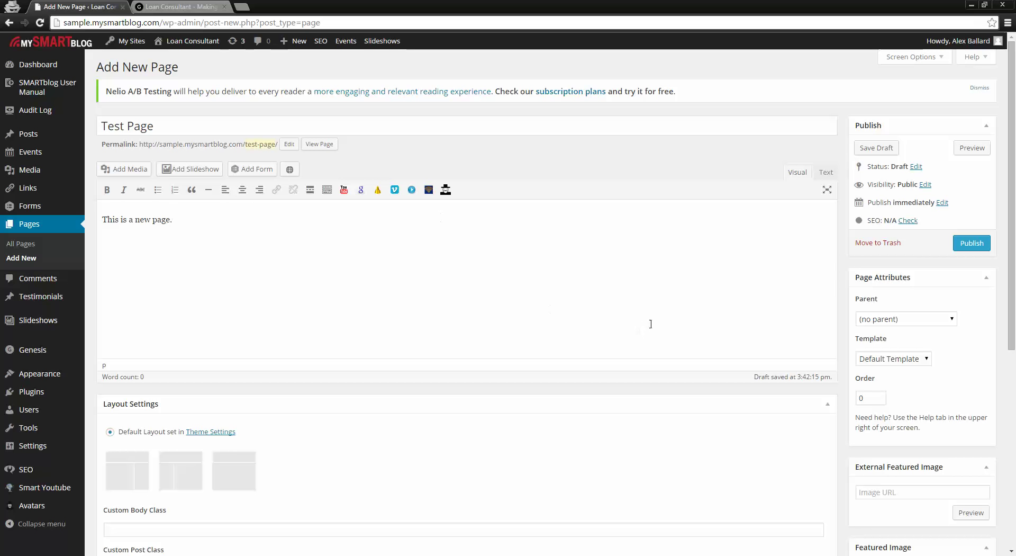
Step: Publish the new page, view it on the site, and return to its editor
{"action": "left_click", "coordinate": [980, 245]}
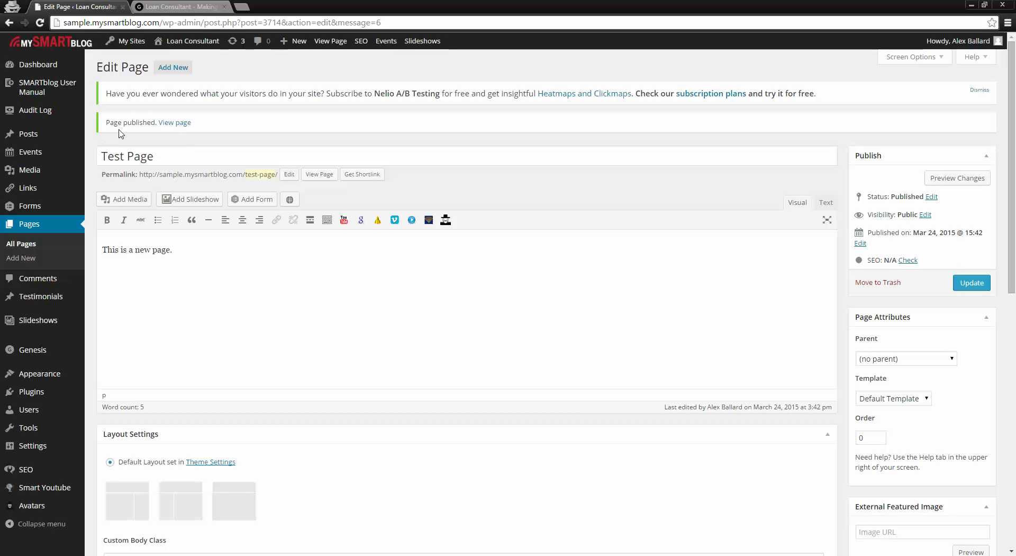
{"action": "left_click", "coordinate": [174, 125]}
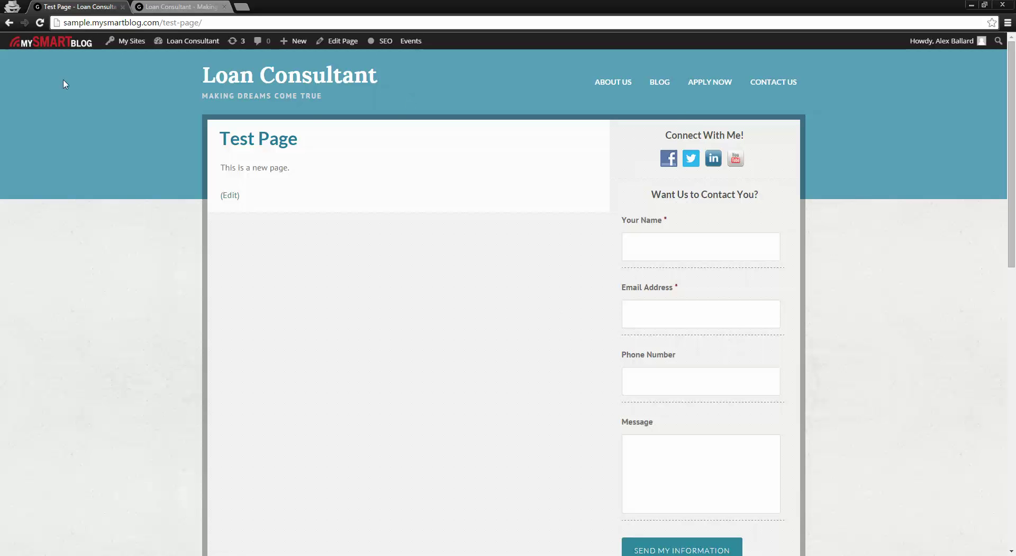
{"action": "left_click", "coordinate": [9, 22]}
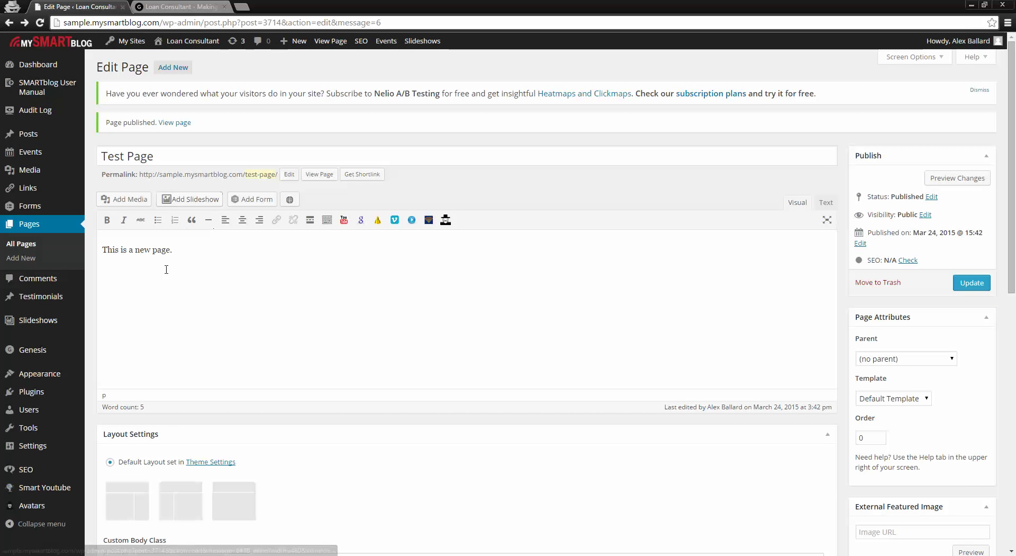
Step: Open the menu editor and compare the main nav structure, including the About Us sub items, with the live site's header navigation
{"action": "mouse_move", "coordinate": [53, 378]}
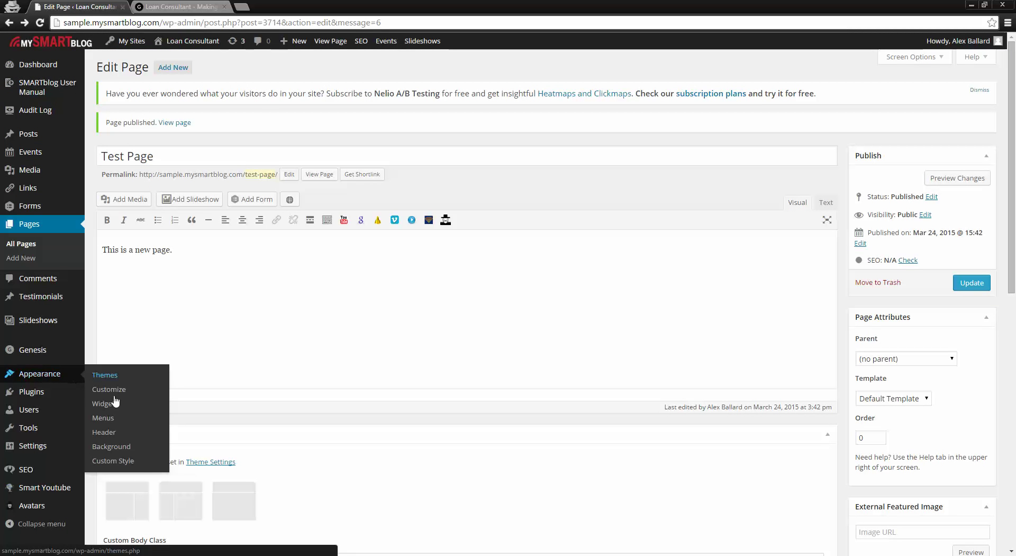
{"action": "left_click", "coordinate": [106, 418]}
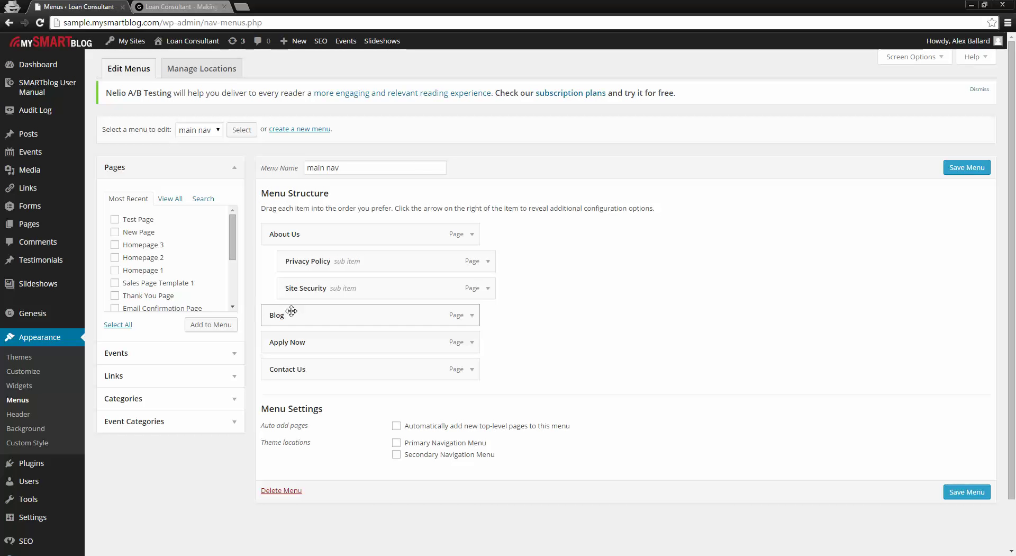
{"action": "left_click", "coordinate": [167, 6]}
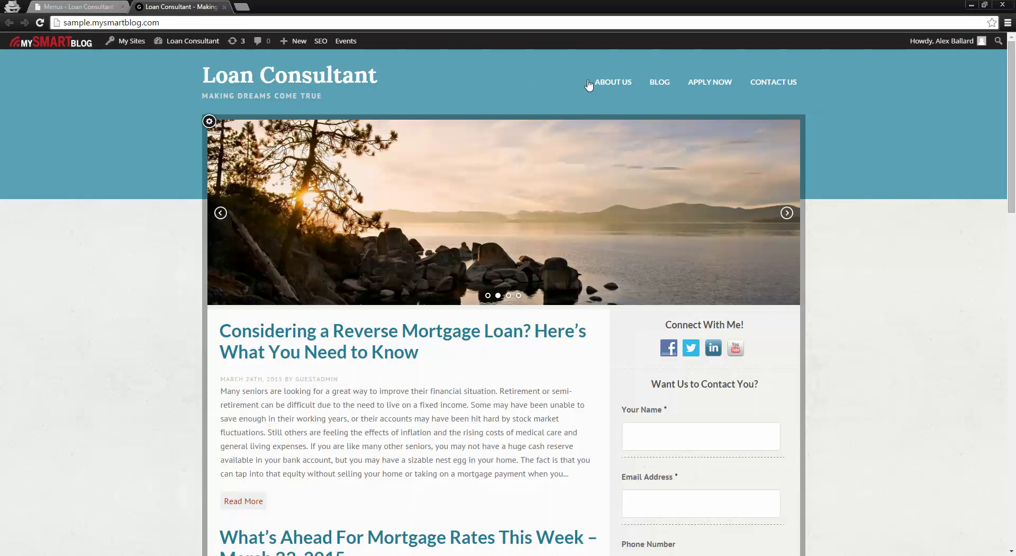
{"action": "mouse_move", "coordinate": [611, 88]}
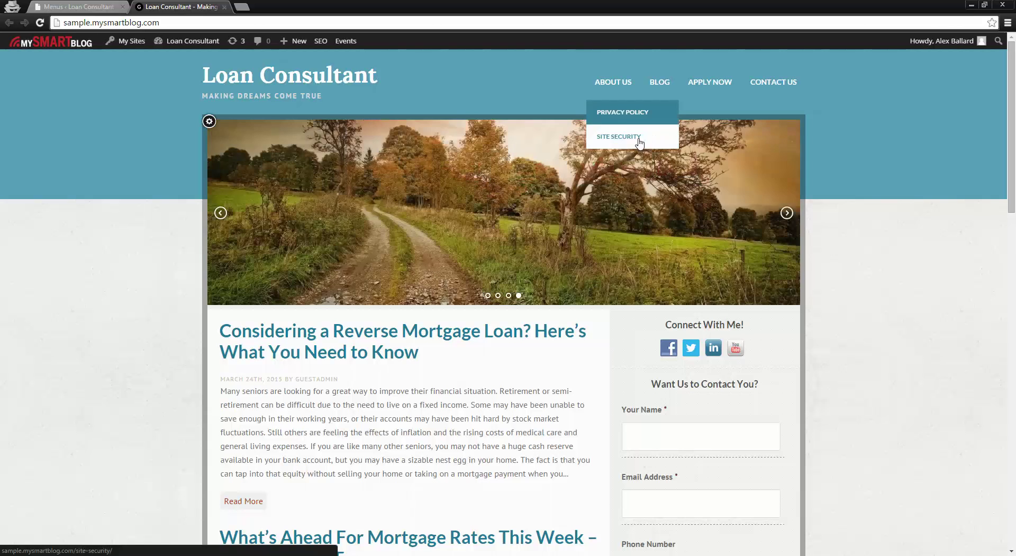
{"action": "left_click", "coordinate": [80, 6]}
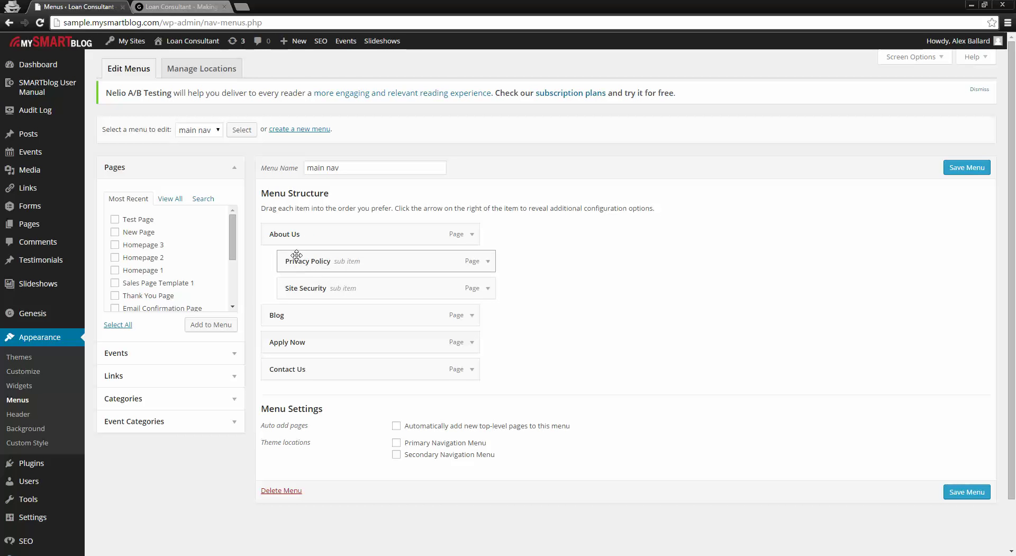
{"action": "left_click_drag", "start_coordinate": [321, 287], "coordinate": [363, 288]}
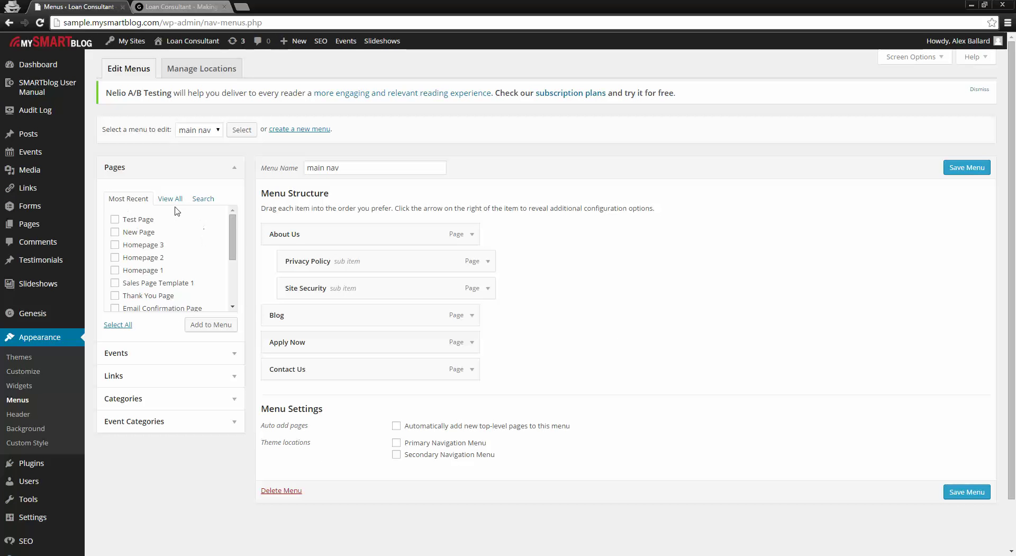
Step: Add Test Page to the main nav menu as the first item above About Us and save the menu
{"action": "left_click", "coordinate": [115, 220]}
{"action": "left_click", "coordinate": [210, 325]}
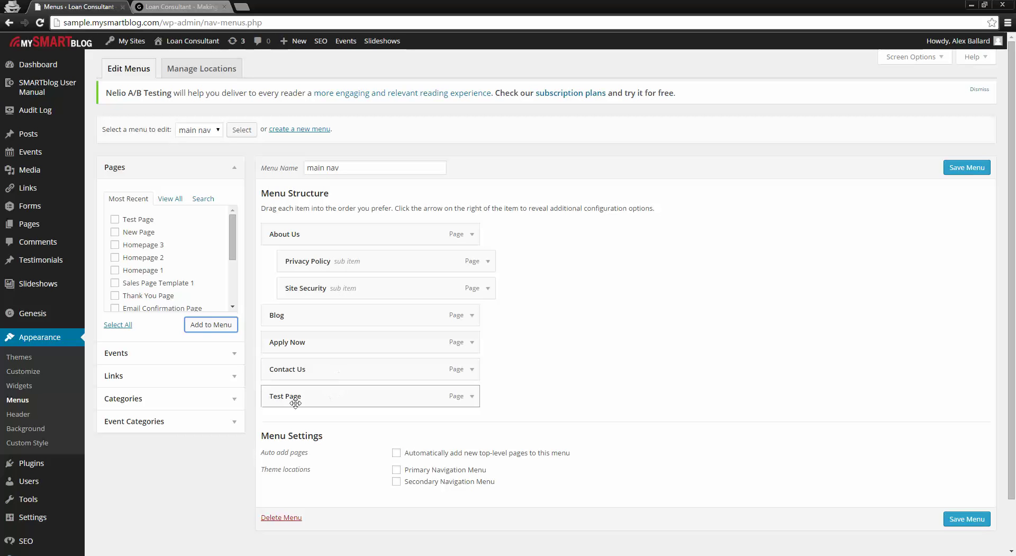
{"action": "left_click_drag", "start_coordinate": [315, 397], "coordinate": [322, 234]}
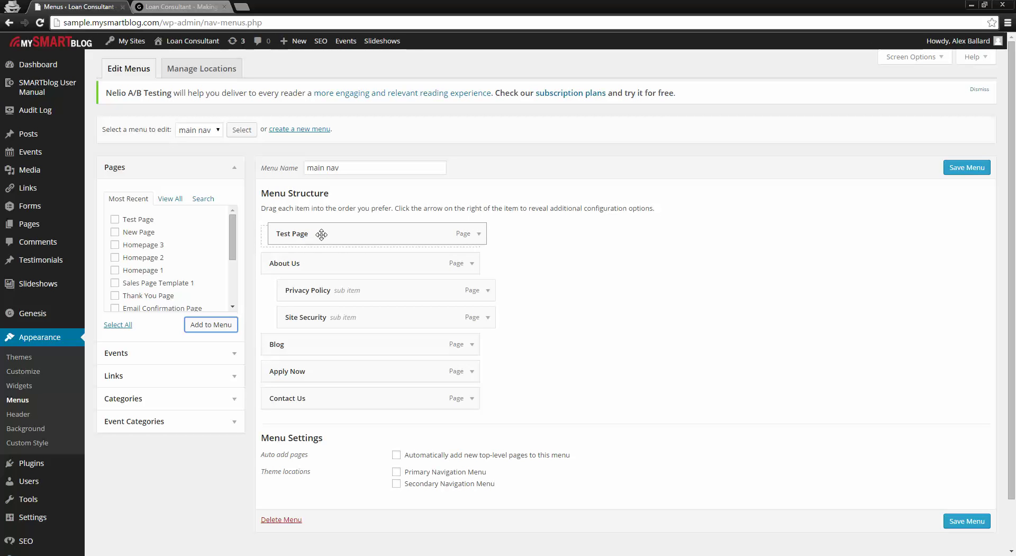
{"action": "left_click_drag", "start_coordinate": [321, 234], "coordinate": [317, 240]}
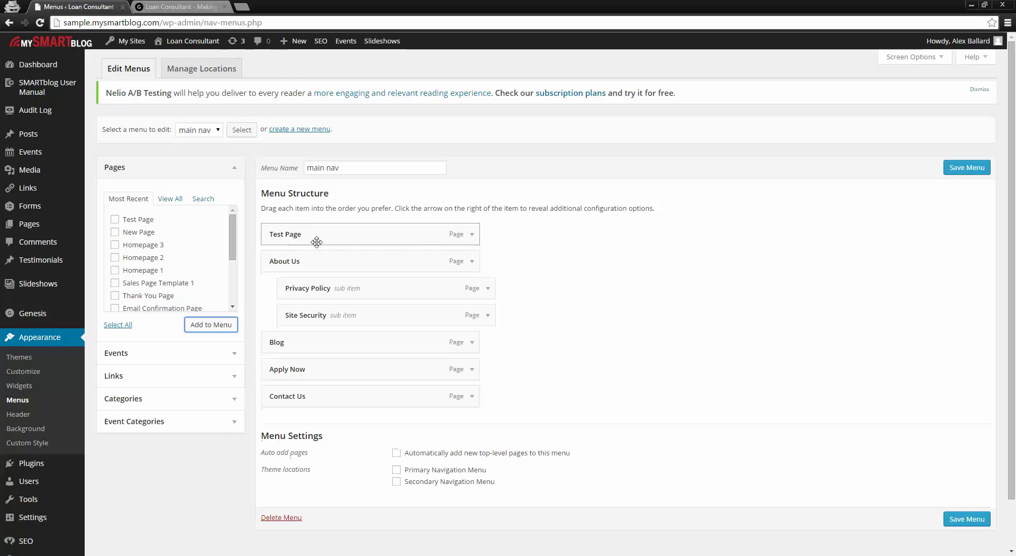
{"action": "left_click", "coordinate": [964, 520]}
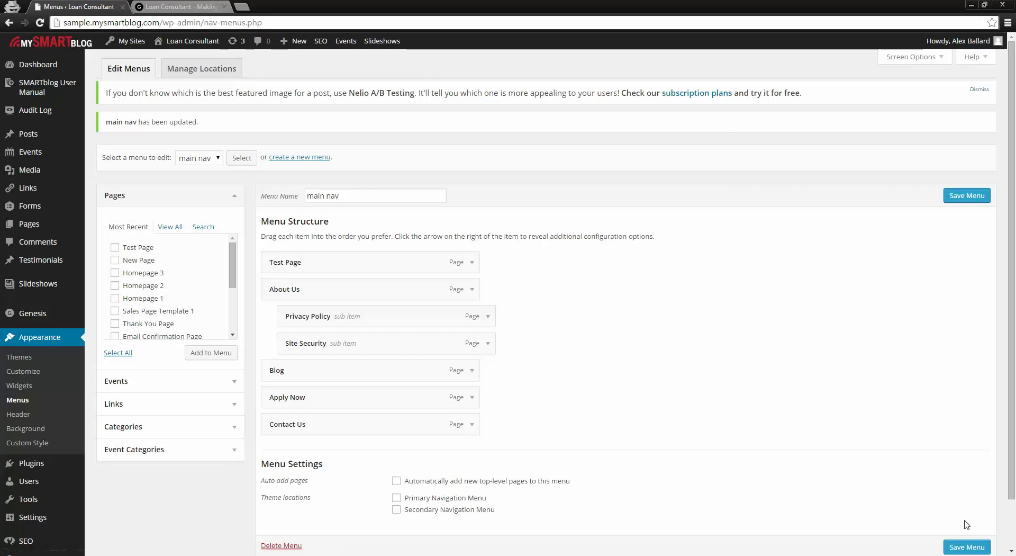
Step: Reload the live Loan Consultant site and open Test Page from its header navigation
{"action": "left_click", "coordinate": [181, 6]}
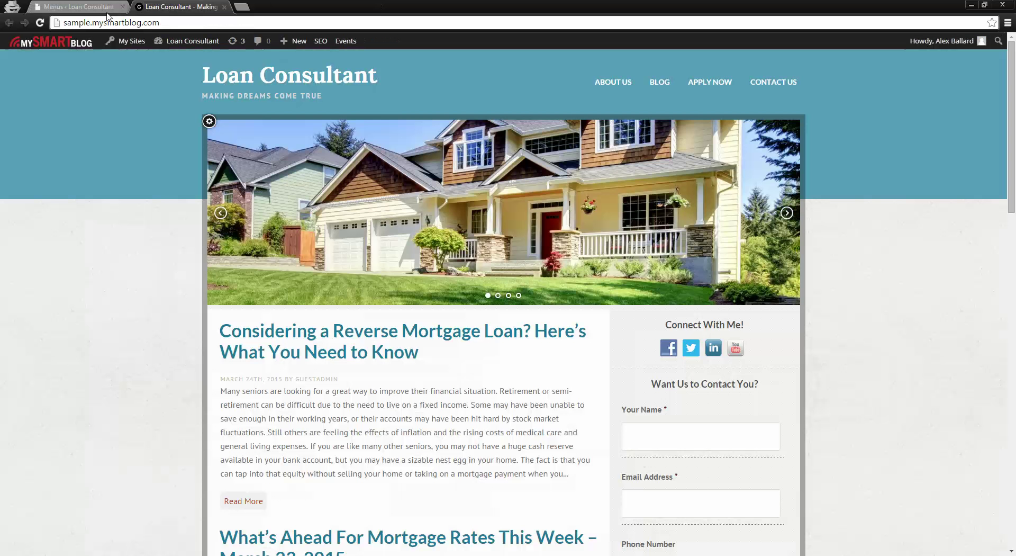
{"action": "left_click", "coordinate": [44, 22]}
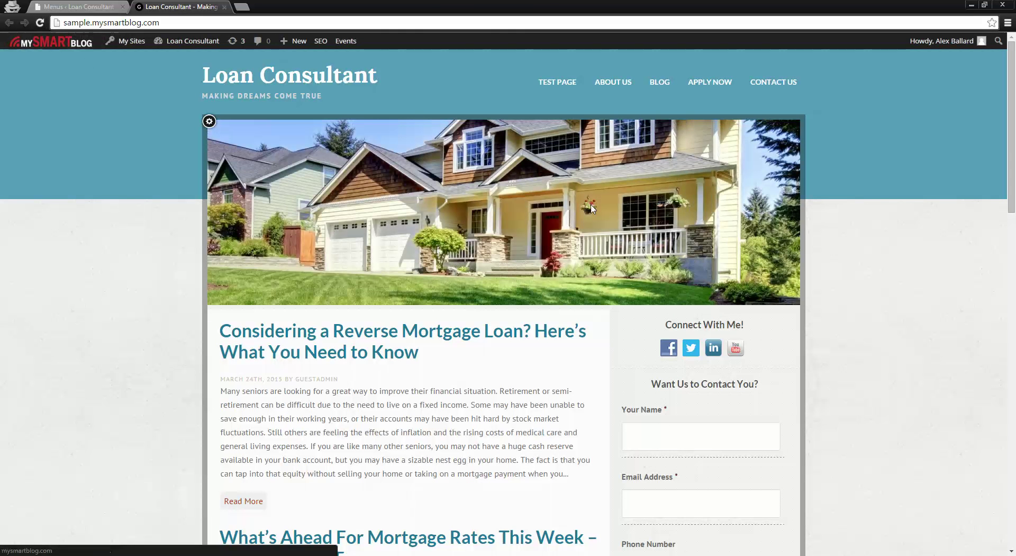
{"action": "left_click", "coordinate": [550, 86]}
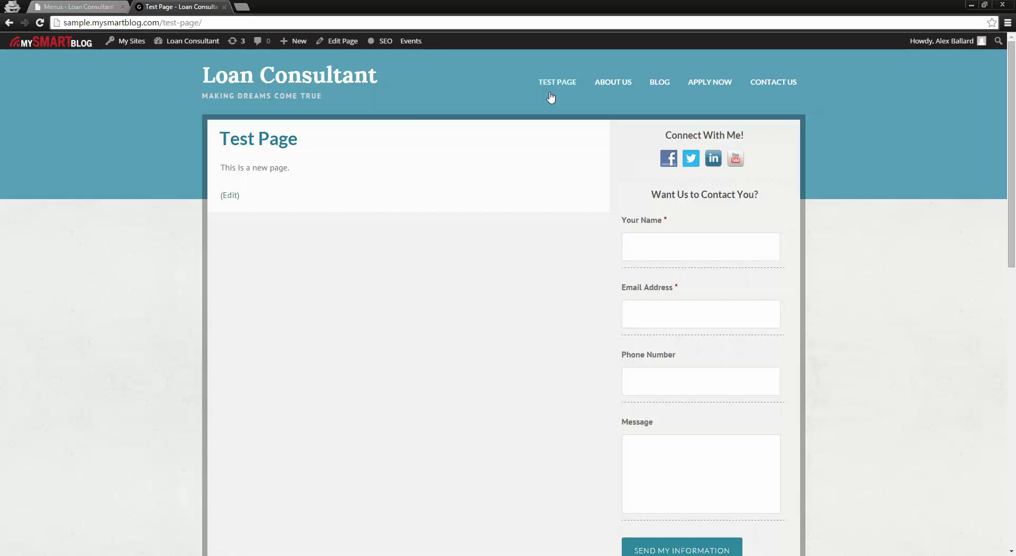
Step: Open the site's home page, then move Test Page beneath Contact Us as a sub item in the main nav menu and save it
{"action": "left_click", "coordinate": [315, 79]}
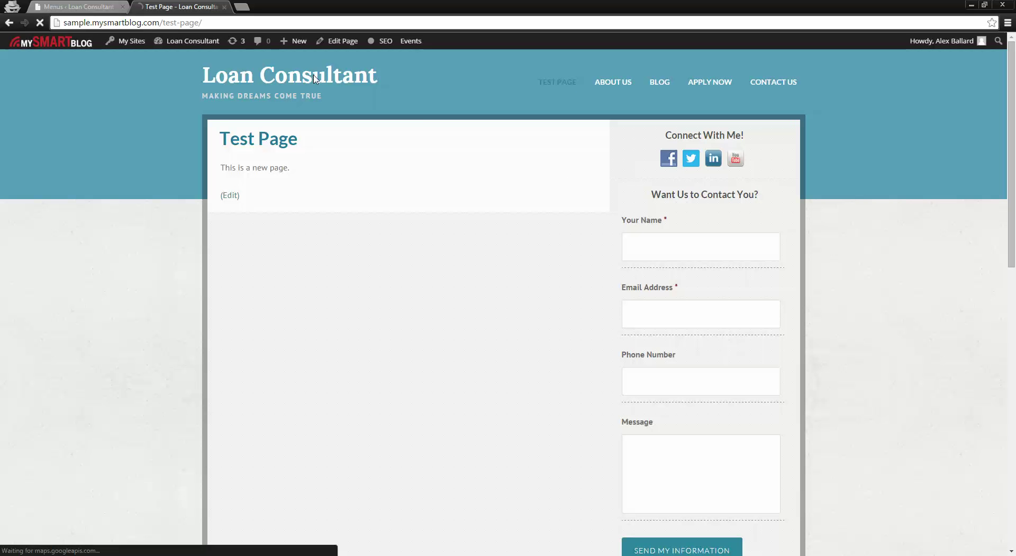
{"action": "left_click", "coordinate": [98, 7]}
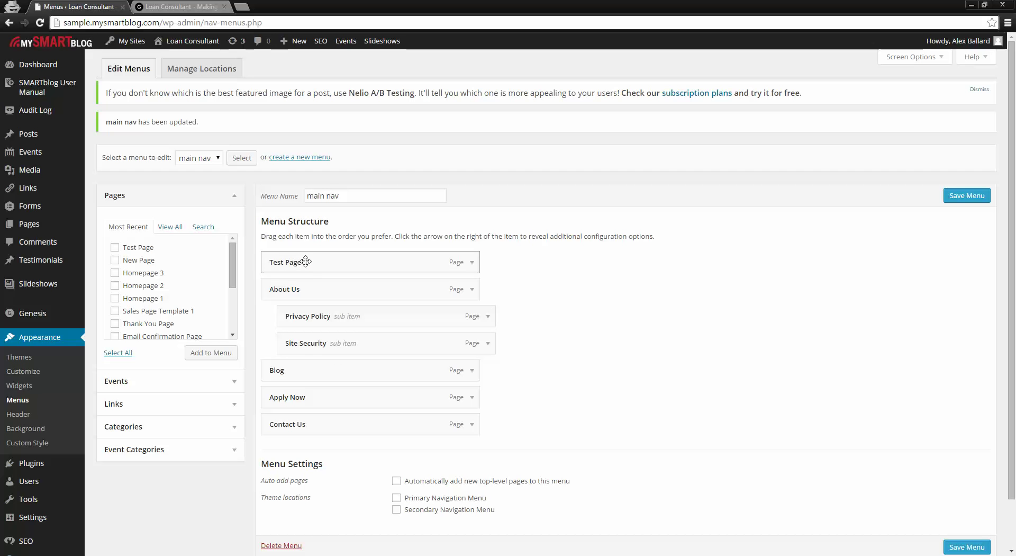
{"action": "left_click_drag", "start_coordinate": [310, 264], "coordinate": [332, 428]}
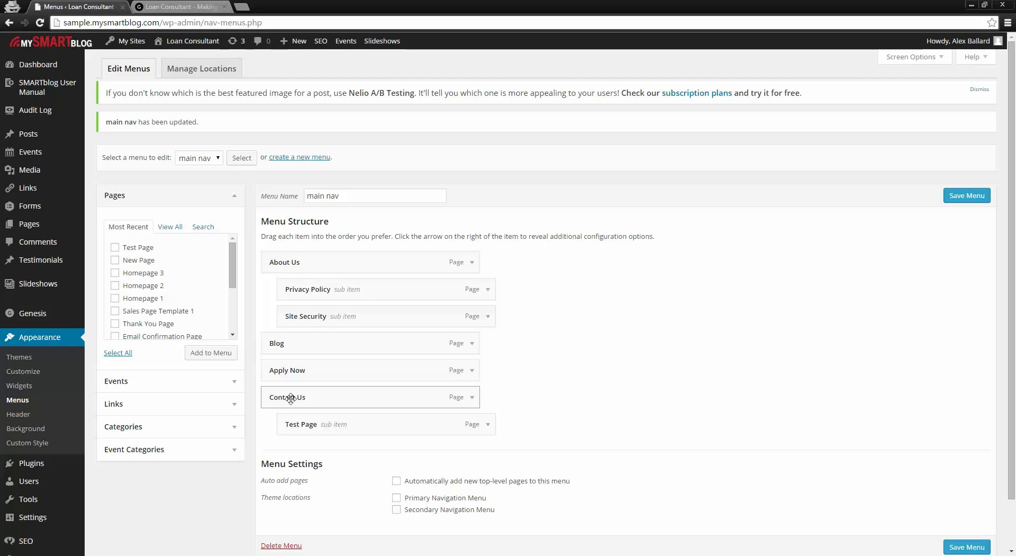
{"action": "left_click", "coordinate": [958, 545]}
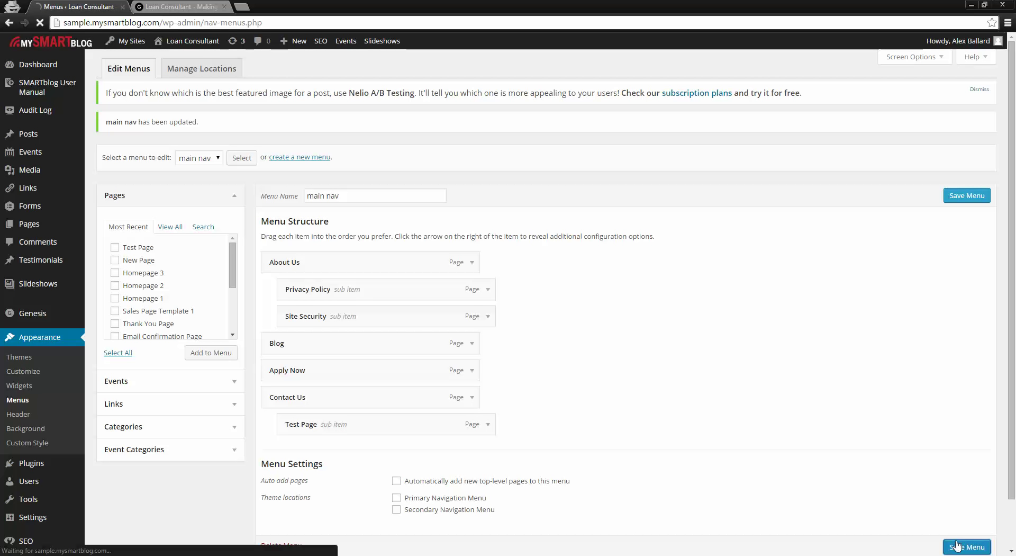
Step: Reload the live Loan Consultant site and check the Contact Us entry in the header navigation for its sub item
{"action": "left_click", "coordinate": [179, 6]}
{"action": "left_click", "coordinate": [40, 22]}
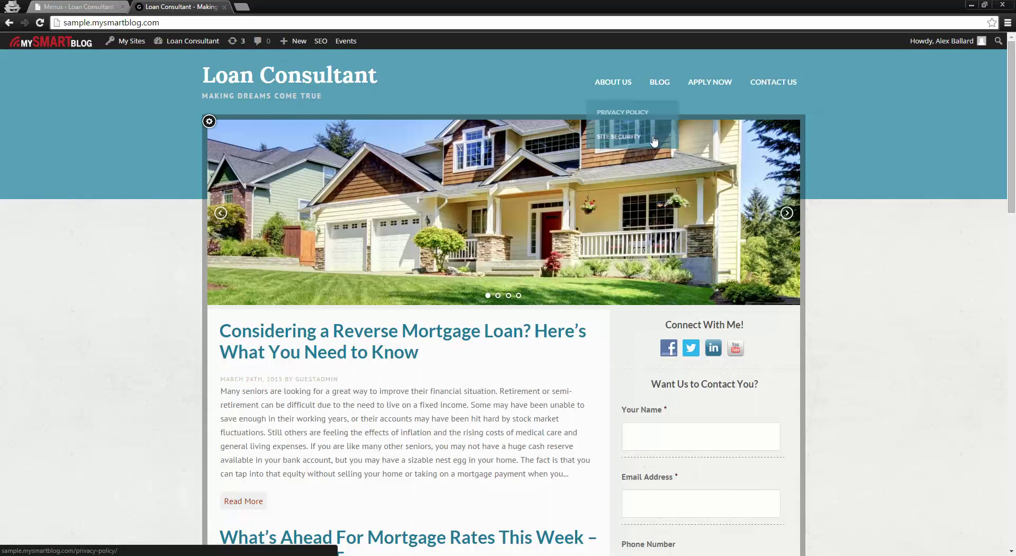
{"action": "mouse_move", "coordinate": [775, 86]}
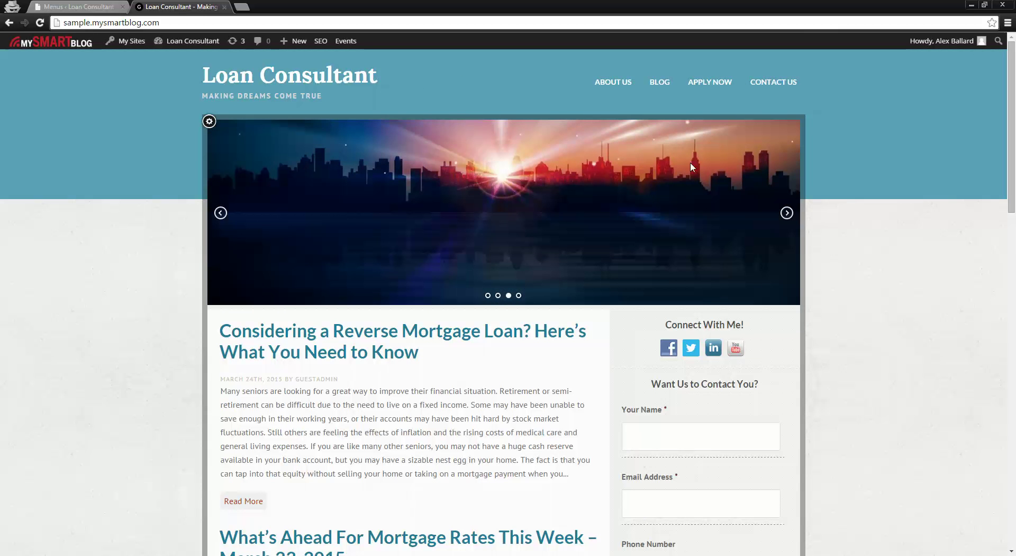
Step: Change the navigation label of the Apply Now item in the main nav menu to Apply
{"action": "left_click", "coordinate": [91, 5]}
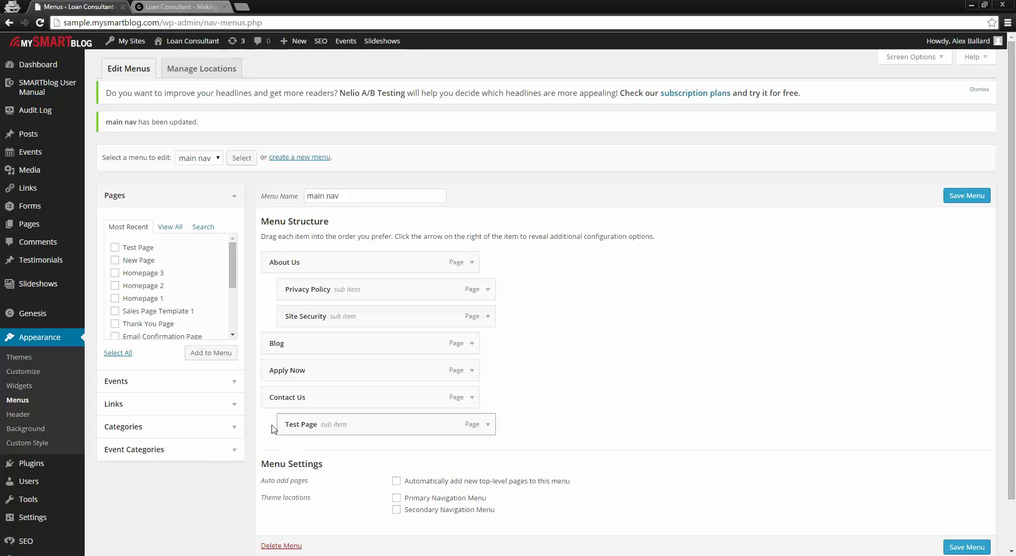
{"action": "left_click", "coordinate": [474, 373]}
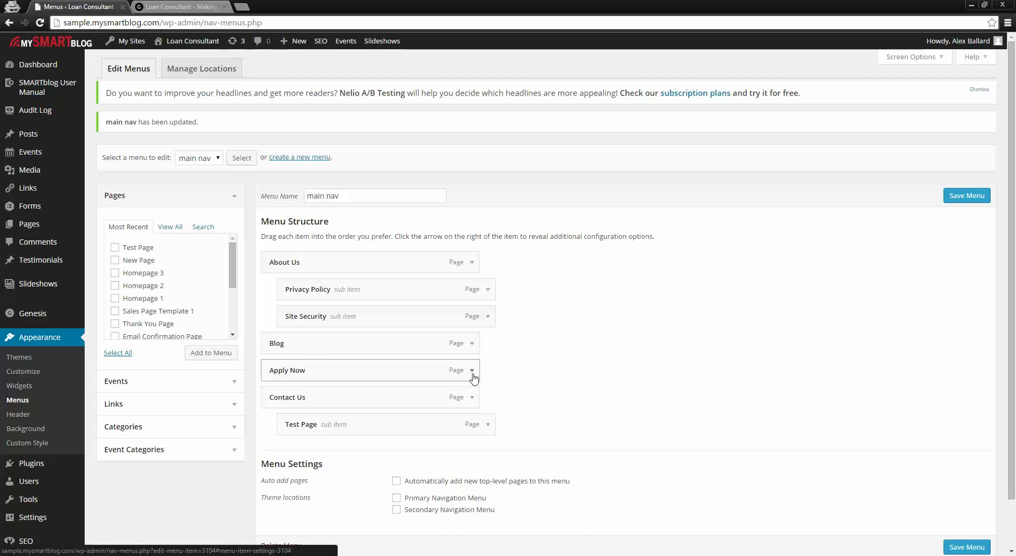
{"action": "left_click", "coordinate": [472, 372]}
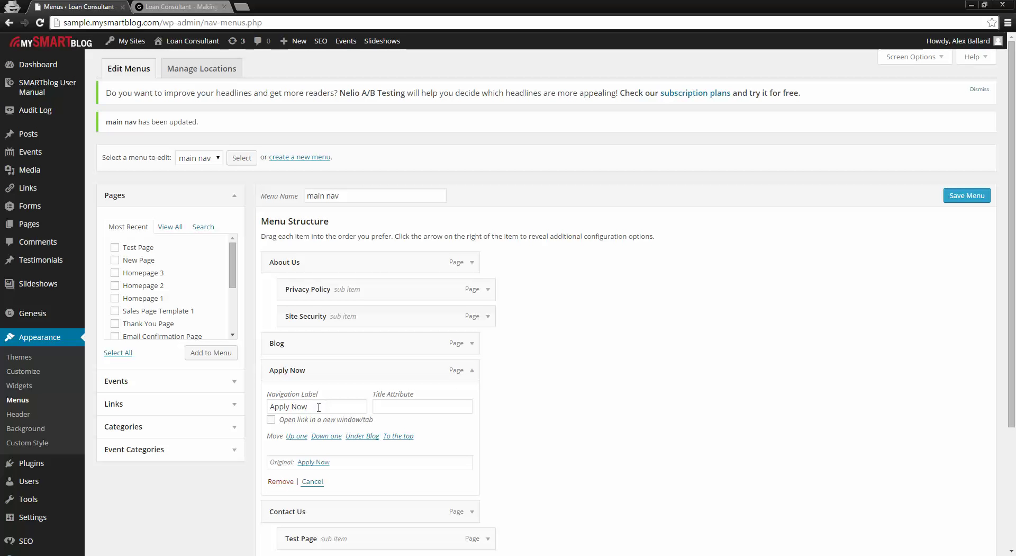
{"action": "left_click_drag", "start_coordinate": [317, 407], "coordinate": [293, 412]}
{"action": "key", "text": "BackSpace"}
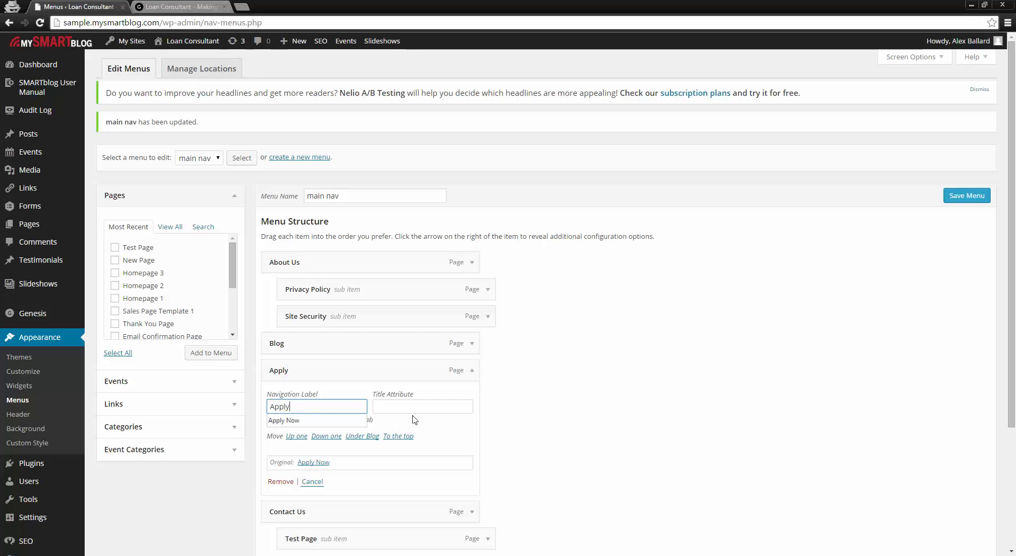
{"action": "left_click", "coordinate": [559, 441]}
{"action": "scroll", "coordinate": [809, 434], "scroll_direction": "down", "scroll_amount": 2}
{"action": "scroll", "coordinate": [809, 437], "scroll_direction": "up", "scroll_amount": 2}
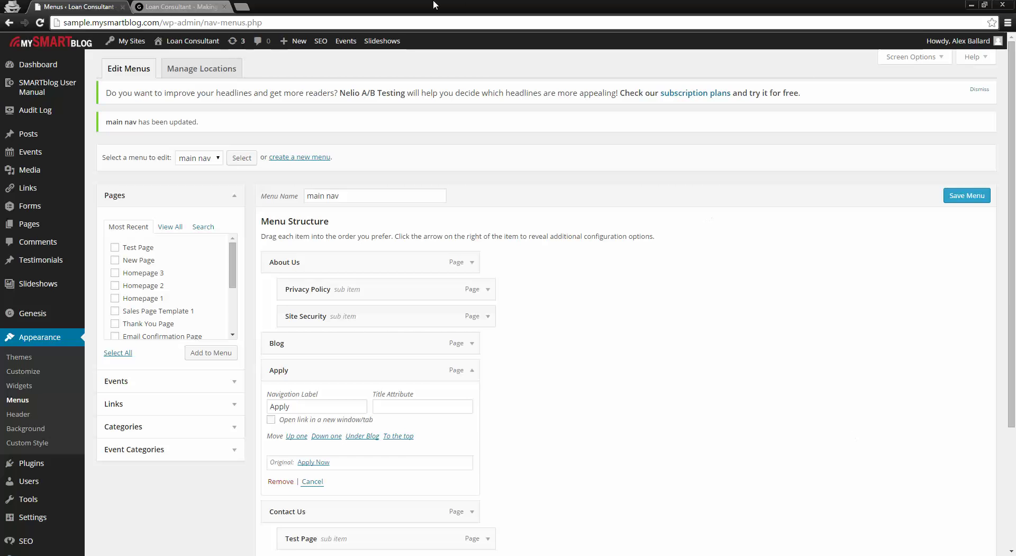
Step: Look at the live site's header navigation, open its About Us page, and return to the menu editor
{"action": "left_click", "coordinate": [197, 5]}
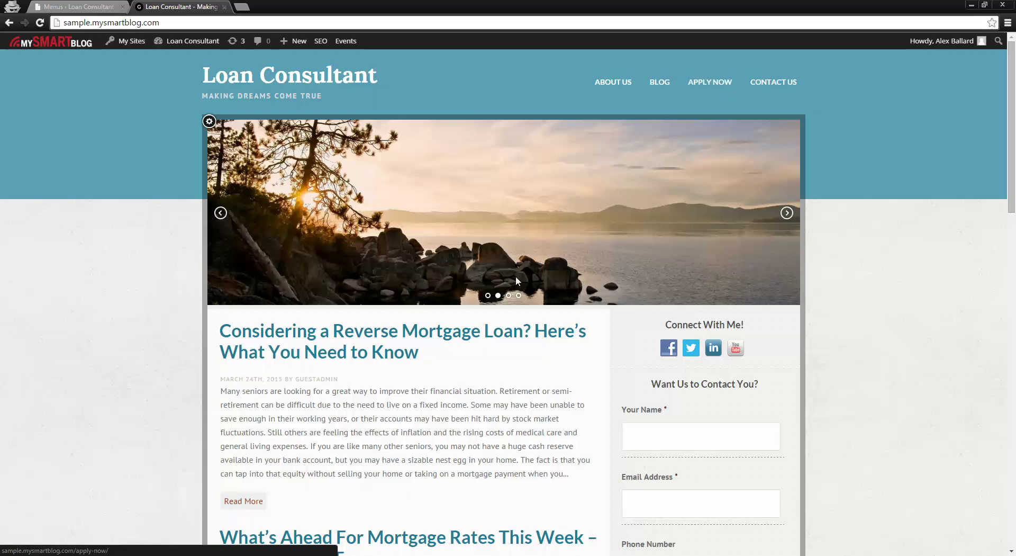
{"action": "left_click", "coordinate": [625, 84]}
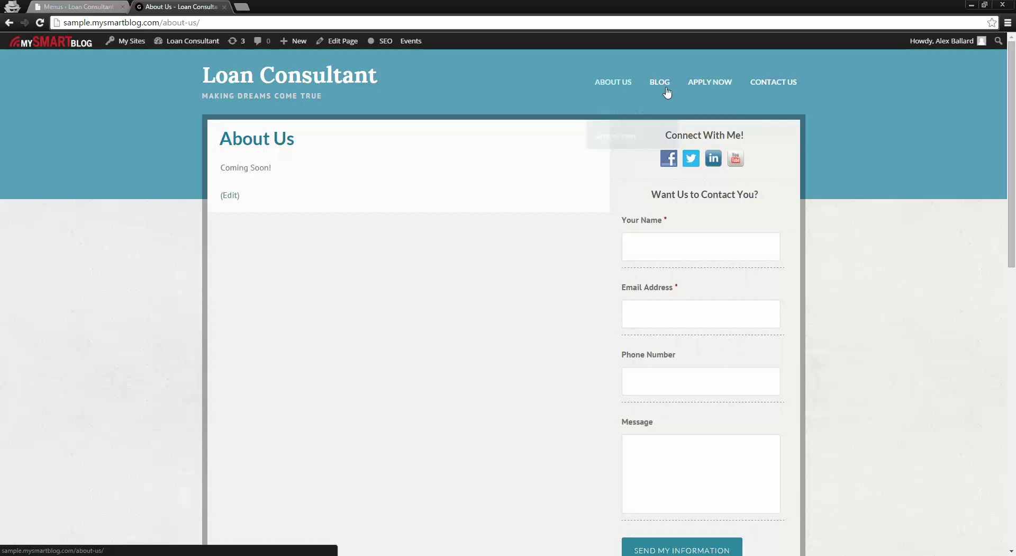
{"action": "left_click", "coordinate": [85, 6]}
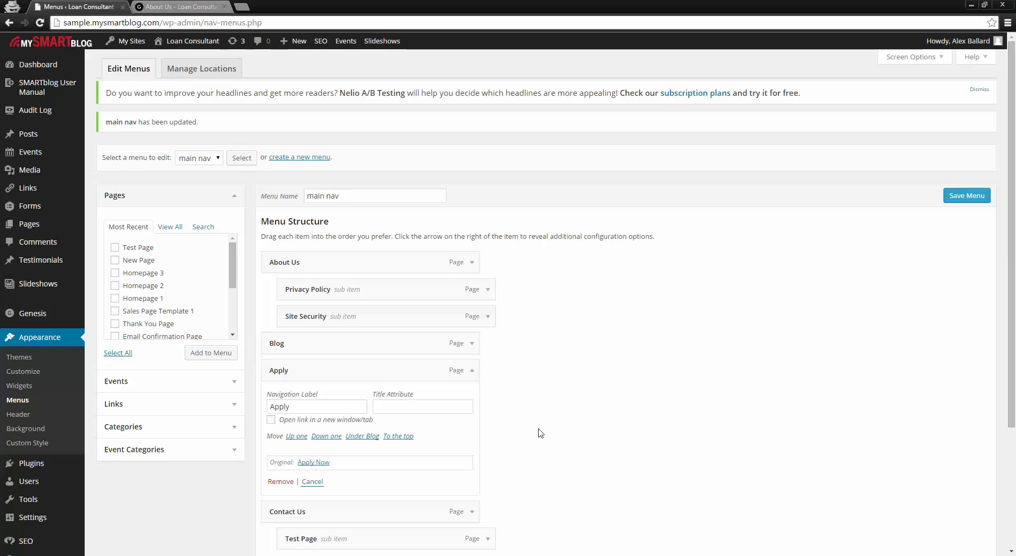
Step: Restore the Apply item's navigation label to Apply Now and collapse its settings
{"action": "scroll", "coordinate": [537, 431], "scroll_direction": "down", "scroll_amount": 1}
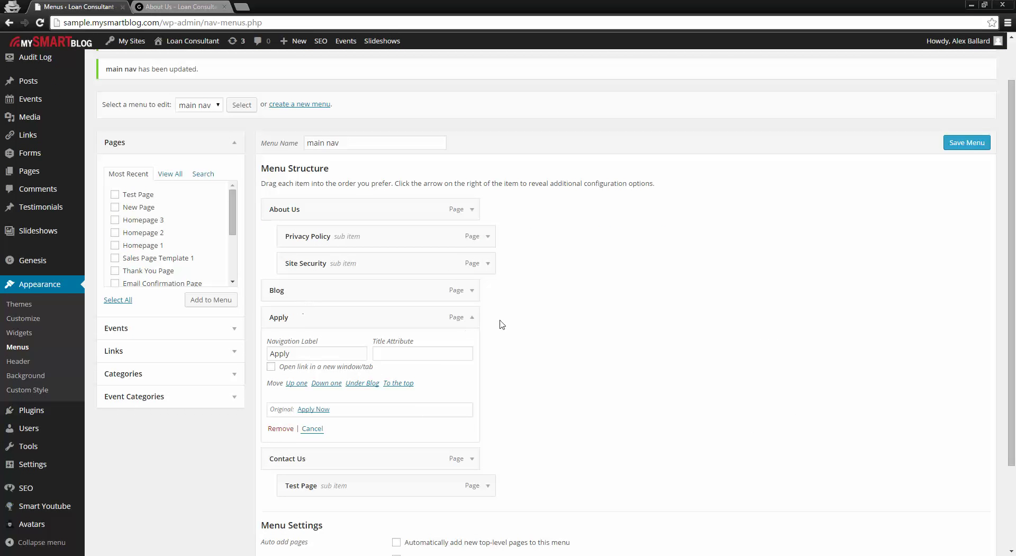
{"action": "left_click", "coordinate": [472, 317]}
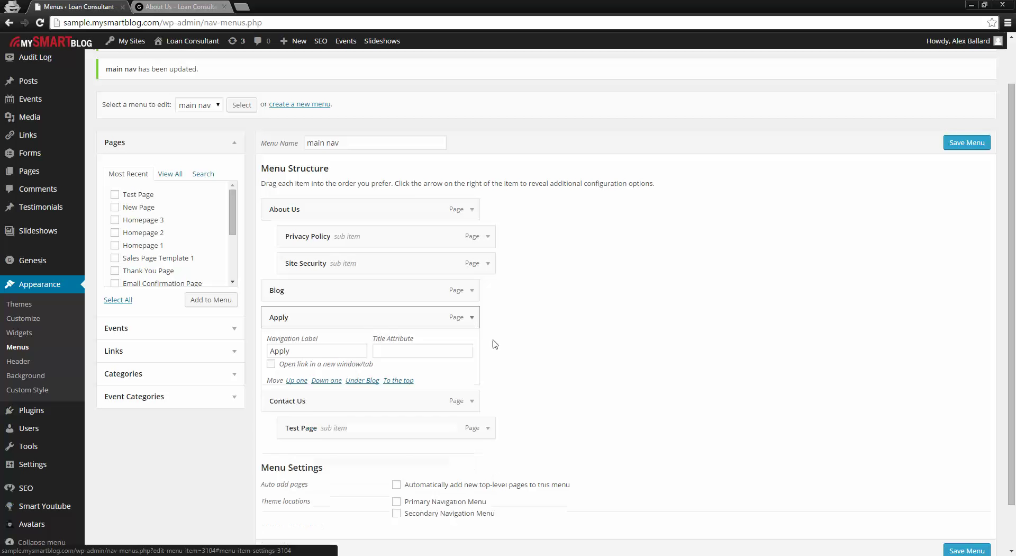
{"action": "left_click", "coordinate": [472, 317]}
{"action": "left_click", "coordinate": [334, 352]}
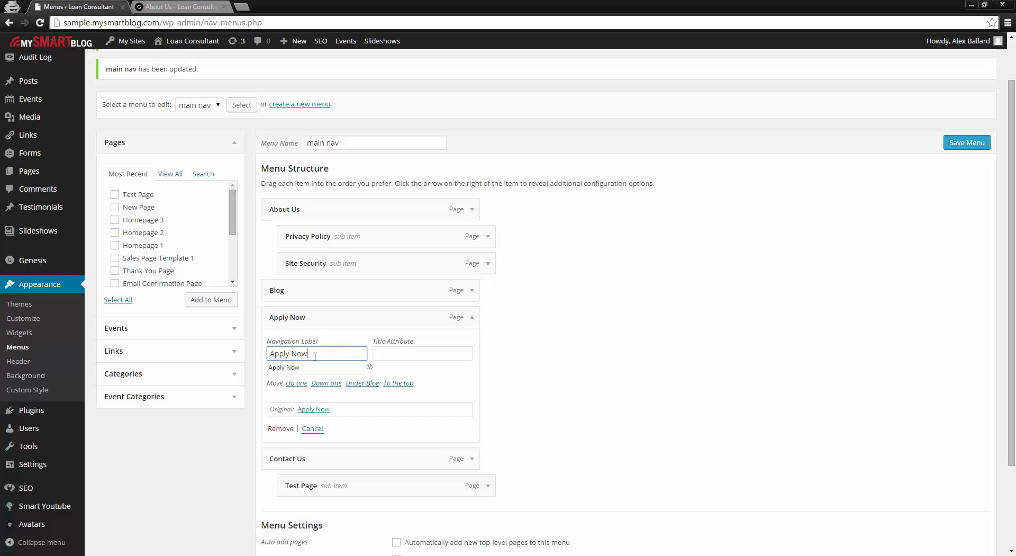
{"action": "left_click", "coordinate": [472, 317]}
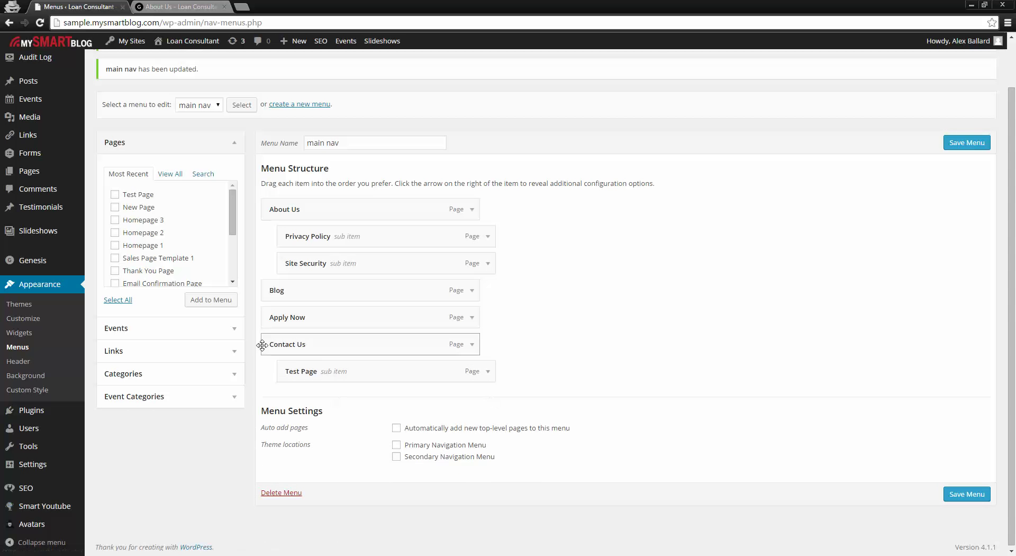
Step: Remove the Test Page sub item from the main nav menu and save the menu
{"action": "left_click", "coordinate": [488, 372]}
{"action": "left_click", "coordinate": [295, 483]}
{"action": "left_click", "coordinate": [983, 467]}
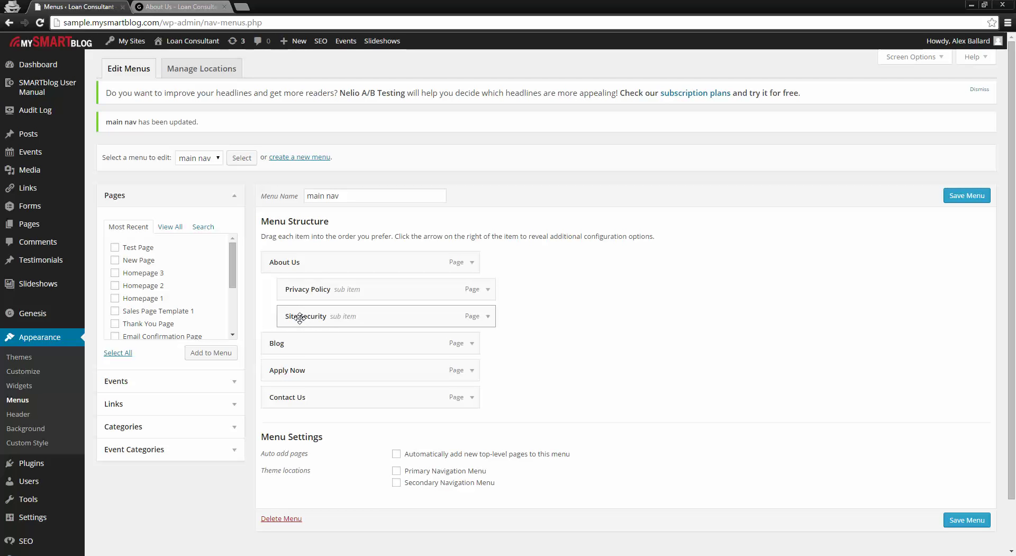
Step: Nest Site Security under Privacy Policy, save the menu, and check the About Us submenu on the live site
{"action": "left_click_drag", "start_coordinate": [300, 317], "coordinate": [326, 319]}
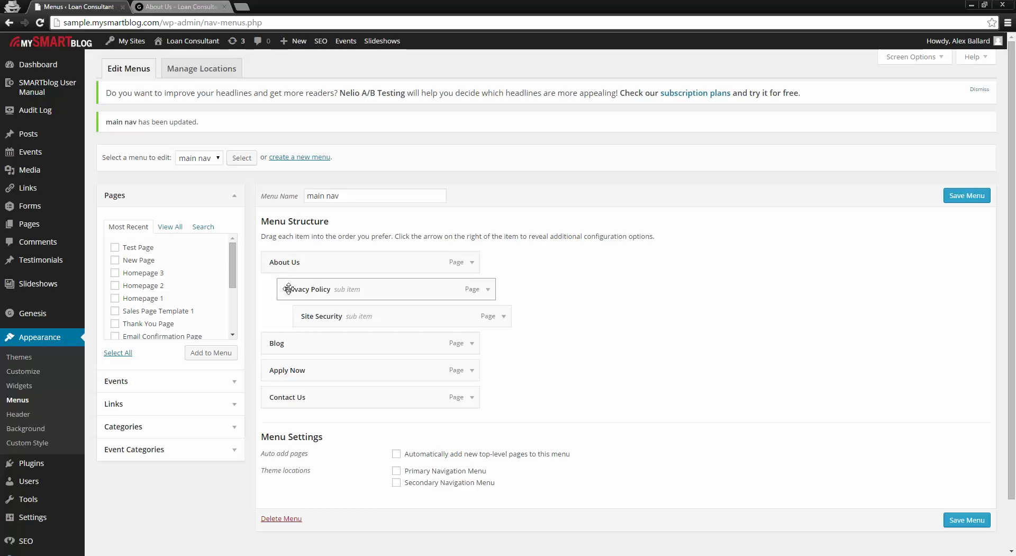
{"action": "left_click", "coordinate": [973, 524]}
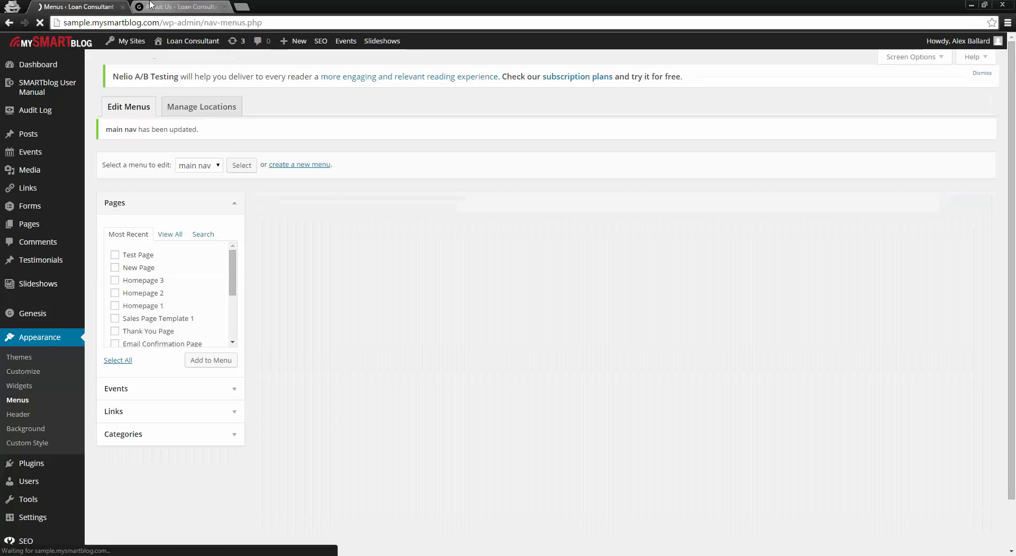
{"action": "left_click", "coordinate": [175, 8]}
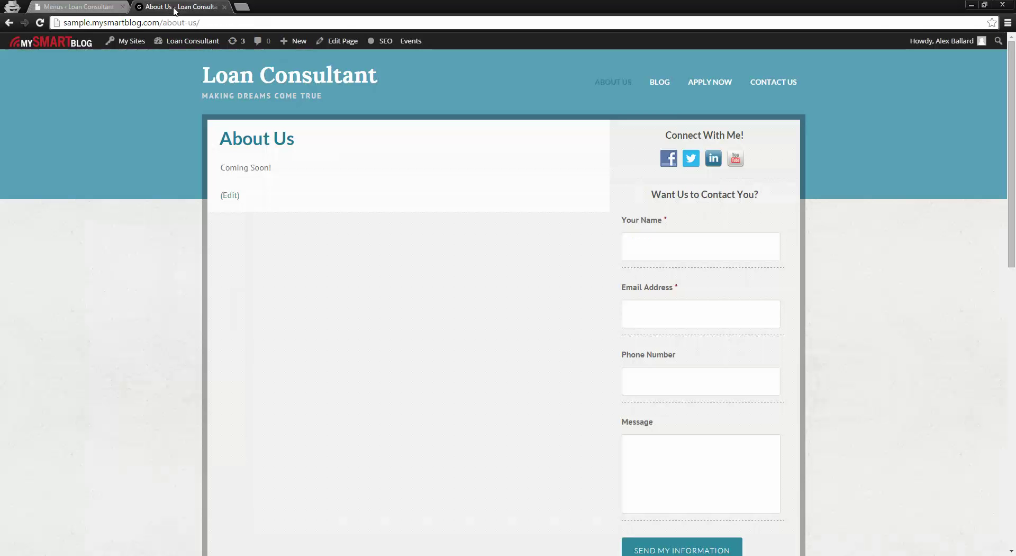
{"action": "left_click", "coordinate": [611, 85]}
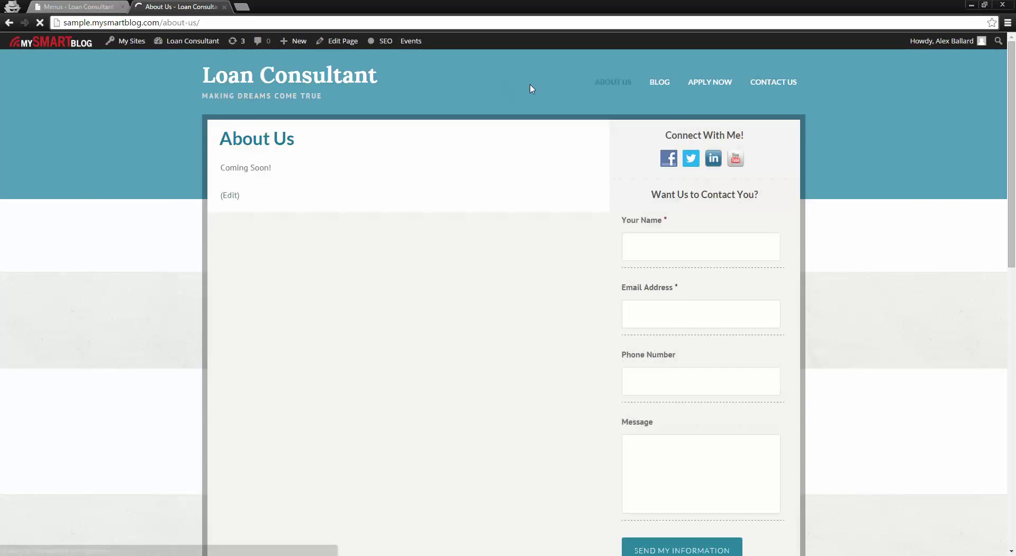
{"action": "mouse_move", "coordinate": [612, 86]}
{"action": "mouse_move", "coordinate": [617, 114]}
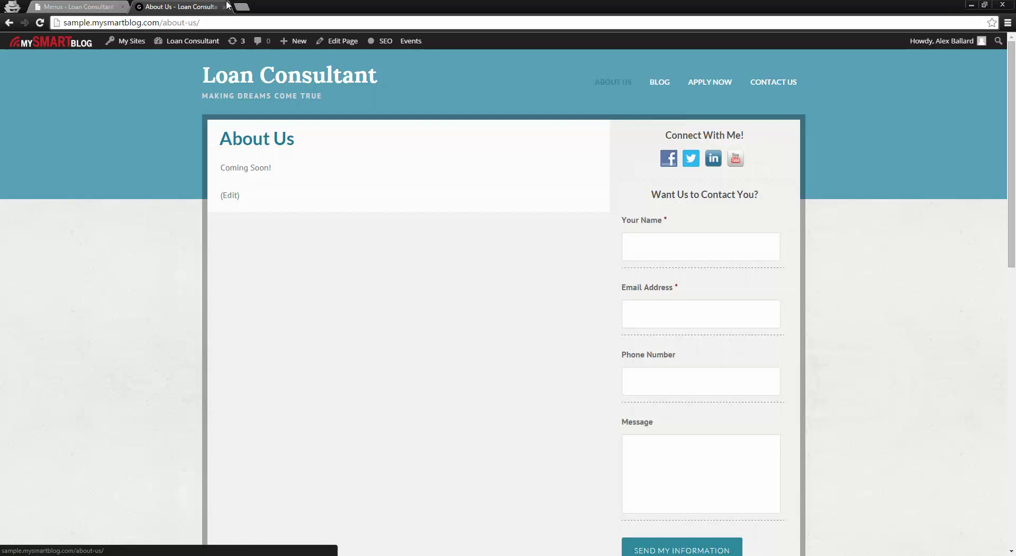
Step: Move Site Security back to the same level as Privacy Policy under About Us and save the menu
{"action": "left_click", "coordinate": [93, 10]}
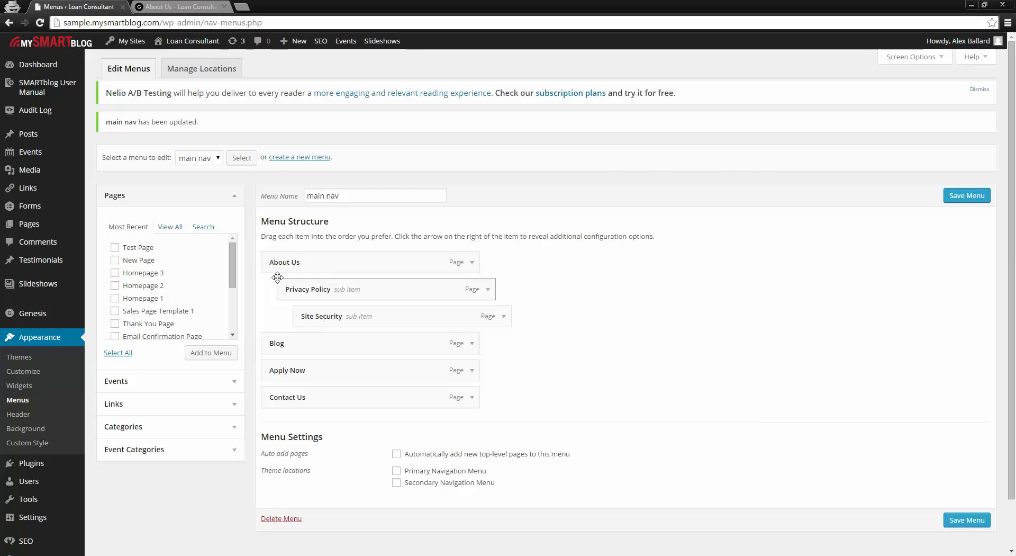
{"action": "mouse_move", "coordinate": [310, 315]}
{"action": "left_mouse_down"}
{"action": "mouse_move", "coordinate": [301, 315]}
{"action": "mouse_move", "coordinate": [310, 317]}
{"action": "left_mouse_up"}
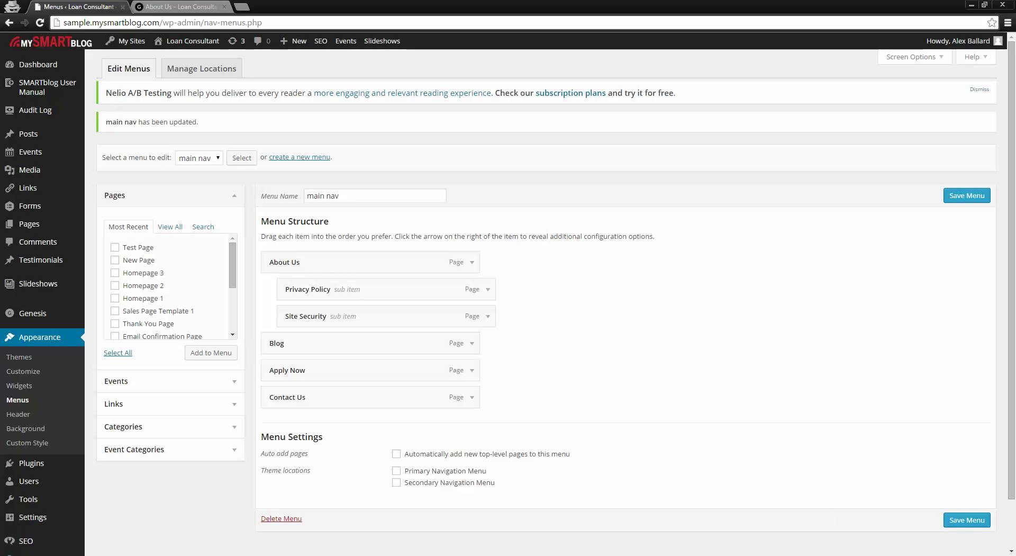
{"action": "left_click", "coordinate": [967, 519]}
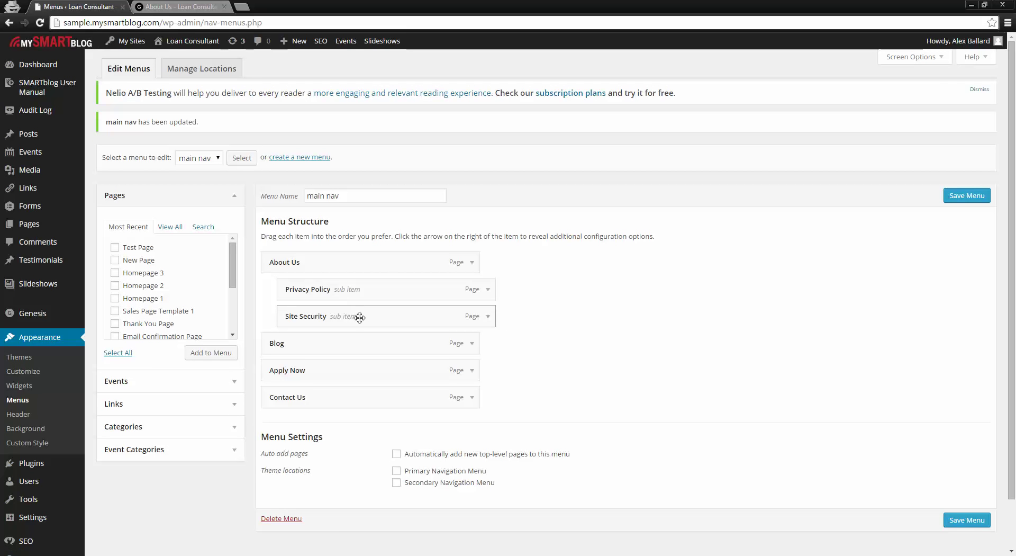
{"action": "mouse_move", "coordinate": [360, 316]}
{"action": "left_mouse_down"}
{"action": "mouse_move", "coordinate": [410, 317]}
{"action": "mouse_move", "coordinate": [388, 288]}
{"action": "mouse_move", "coordinate": [319, 315]}
{"action": "mouse_move", "coordinate": [382, 313]}
{"action": "mouse_move", "coordinate": [365, 313]}
{"action": "left_mouse_up"}
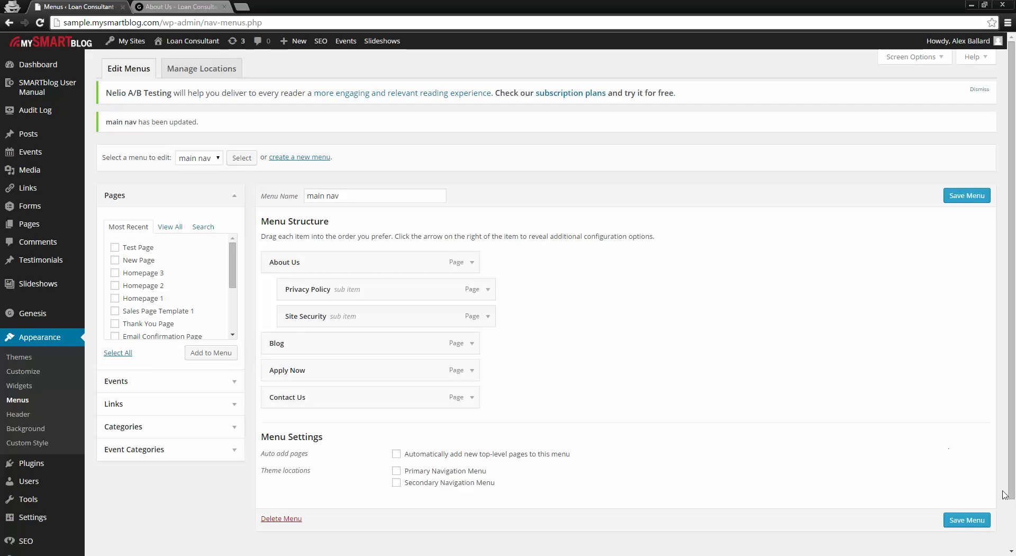
{"action": "left_click", "coordinate": [967, 517]}
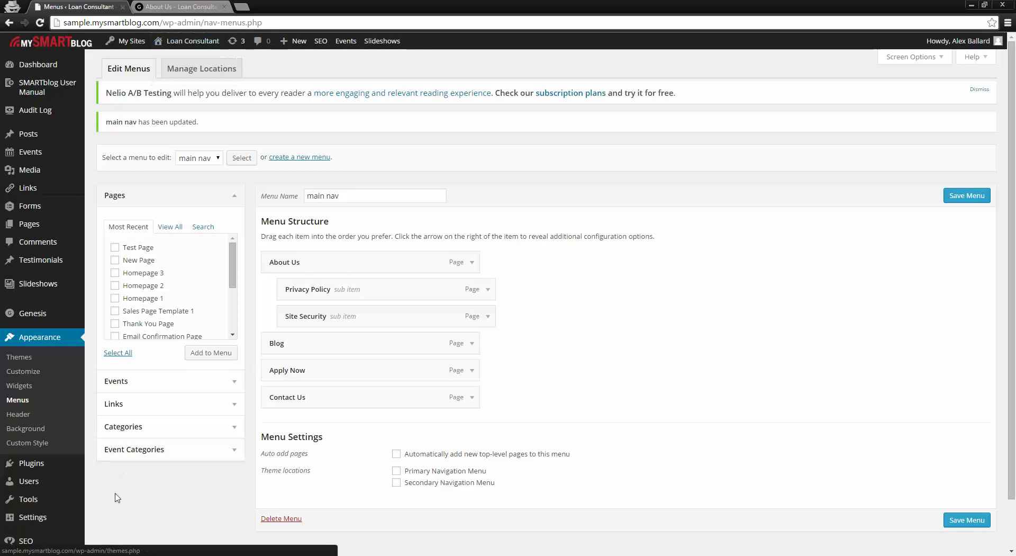
Step: View the live site's home page and return to the menu editor
{"action": "left_click", "coordinate": [163, 6]}
{"action": "left_click", "coordinate": [228, 84]}
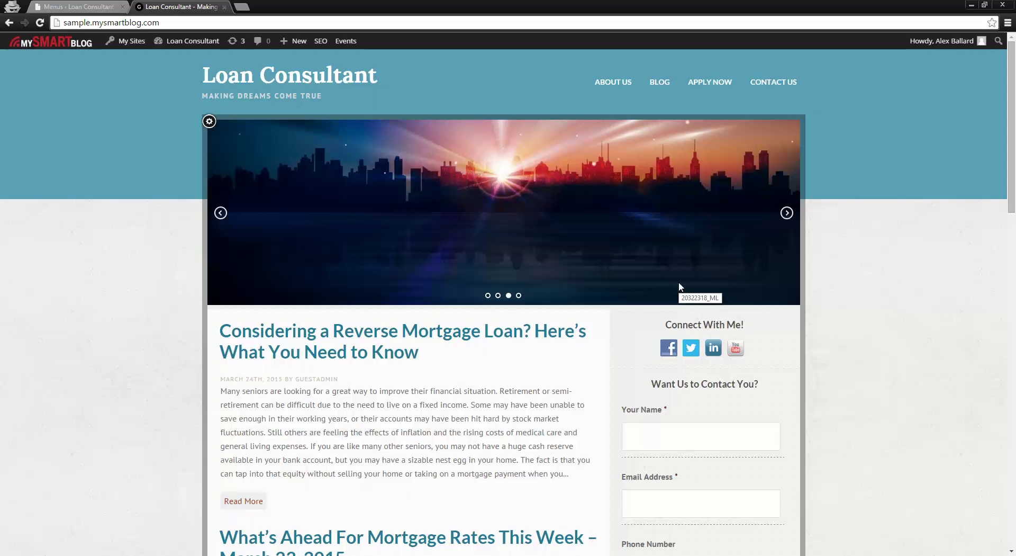
{"action": "left_click", "coordinate": [106, 7]}
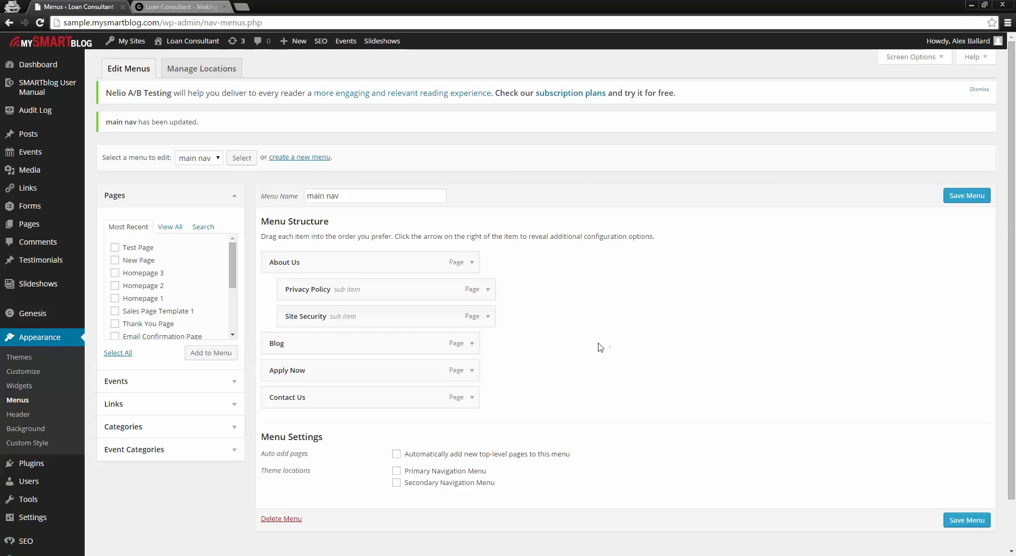
Step: Open the testimonials list, view the "This is great!" testimonial in its editor, and go back to the list
{"action": "mouse_move", "coordinate": [35, 264]}
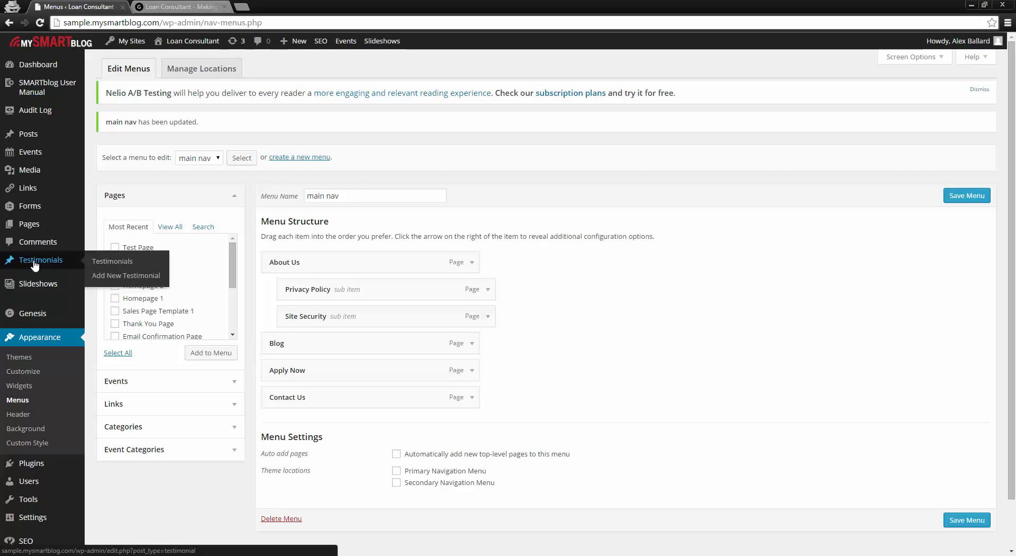
{"action": "left_click", "coordinate": [40, 262]}
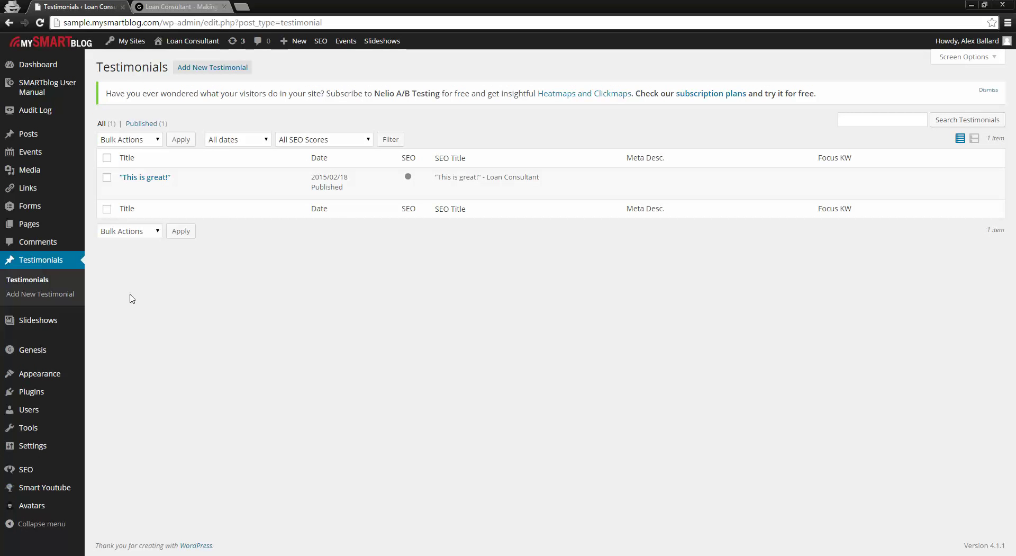
{"action": "mouse_move", "coordinate": [189, 189]}
{"action": "left_click", "coordinate": [132, 178]}
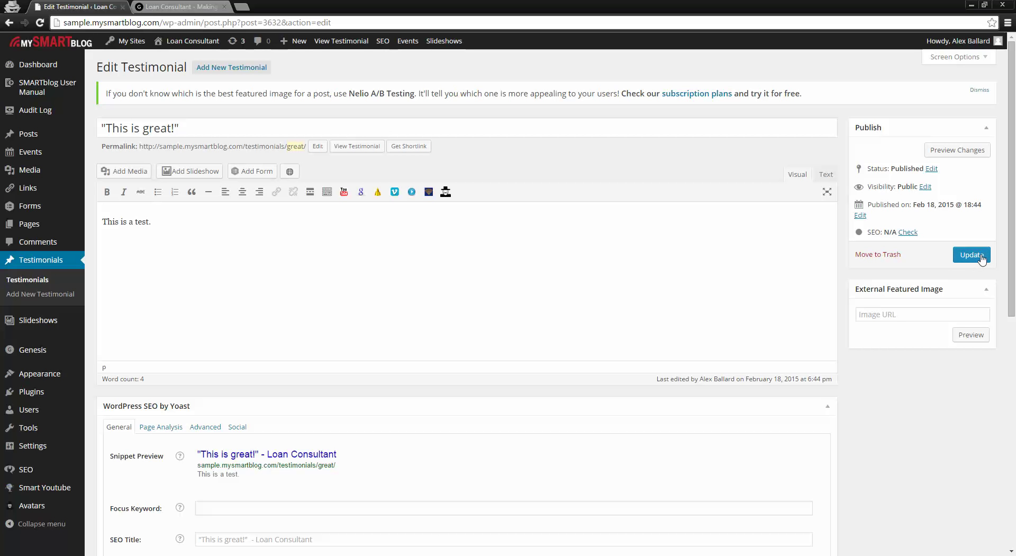
{"action": "left_click", "coordinate": [37, 271]}
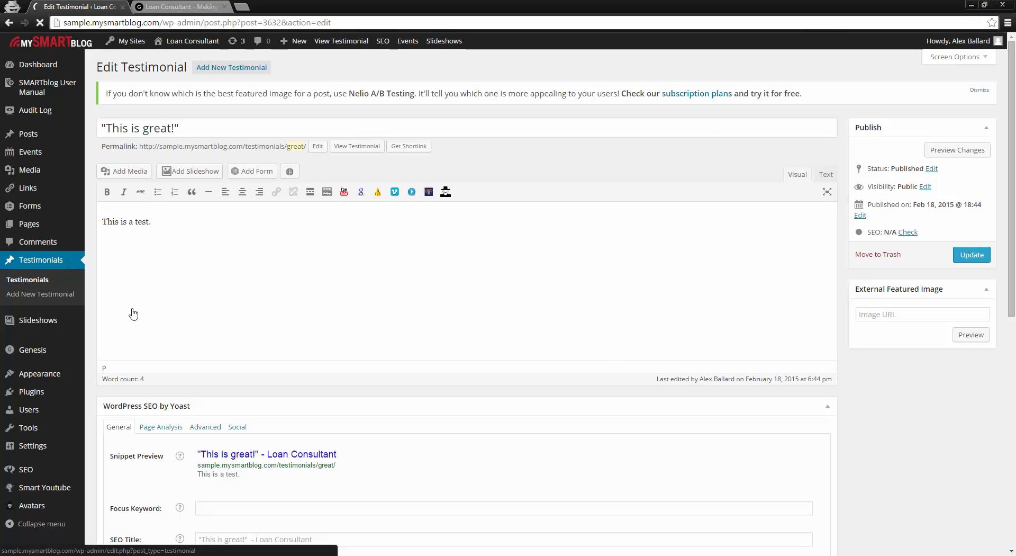
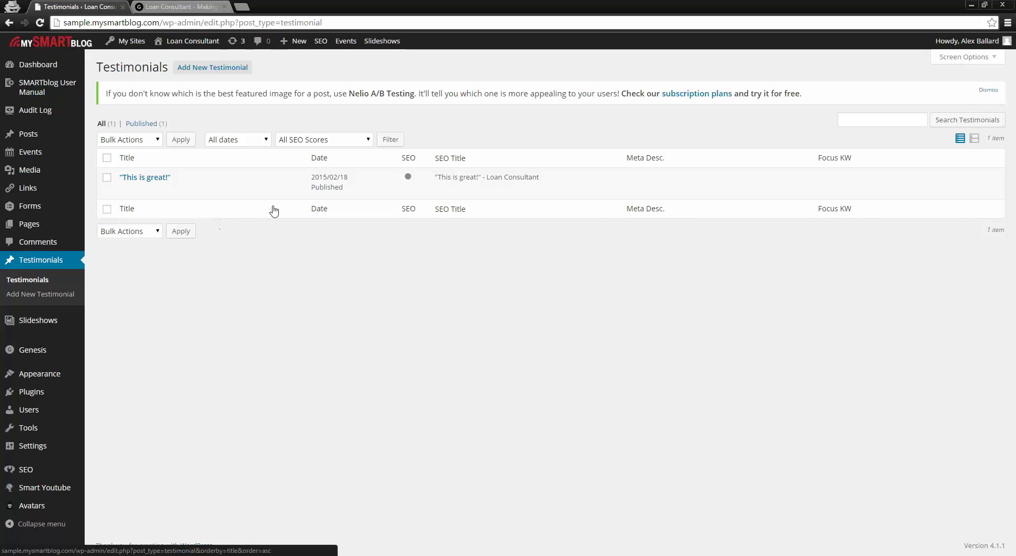
Step: Add the Testimonials page to the main nav menu between Apply Now and Contact Us, and save the menu
{"action": "left_click", "coordinate": [172, 6]}
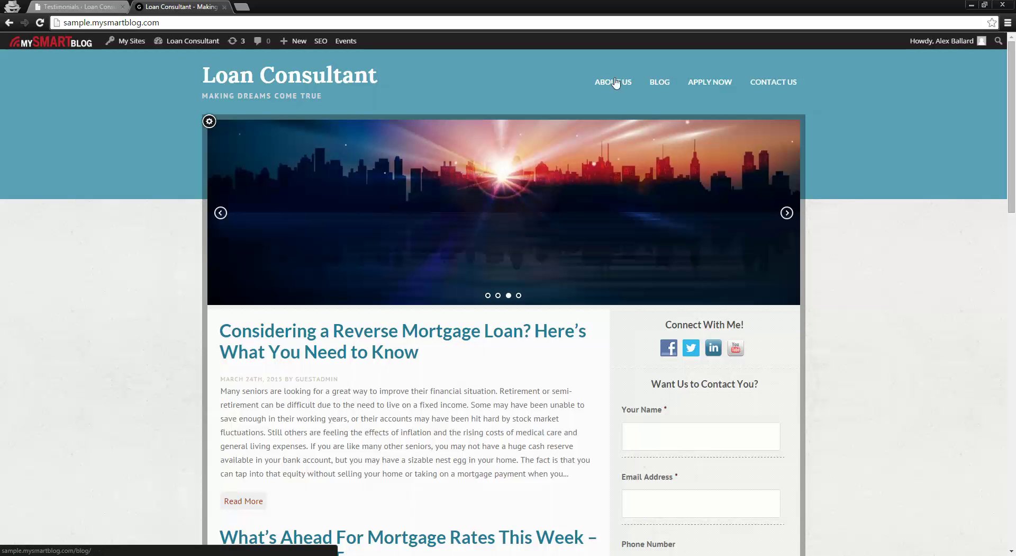
{"action": "left_click", "coordinate": [80, 7]}
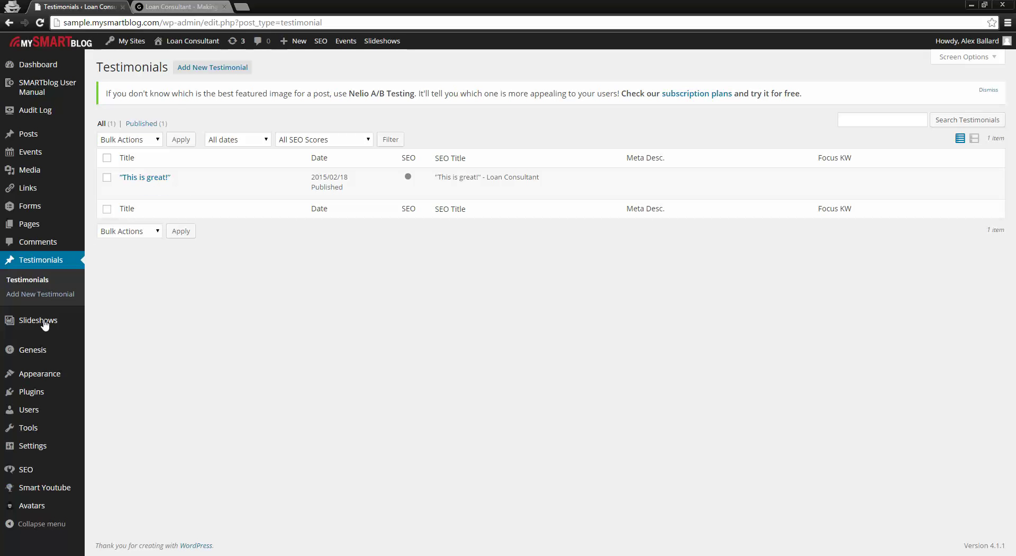
{"action": "mouse_move", "coordinate": [43, 377]}
{"action": "left_click", "coordinate": [102, 418]}
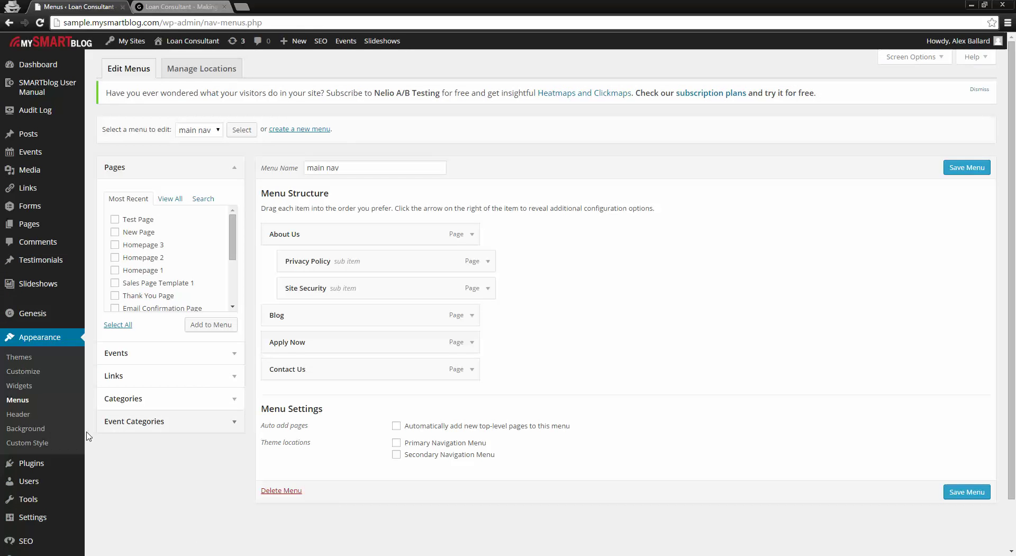
{"action": "left_click", "coordinate": [169, 200]}
{"action": "left_click_drag", "start_coordinate": [233, 232], "coordinate": [237, 301]}
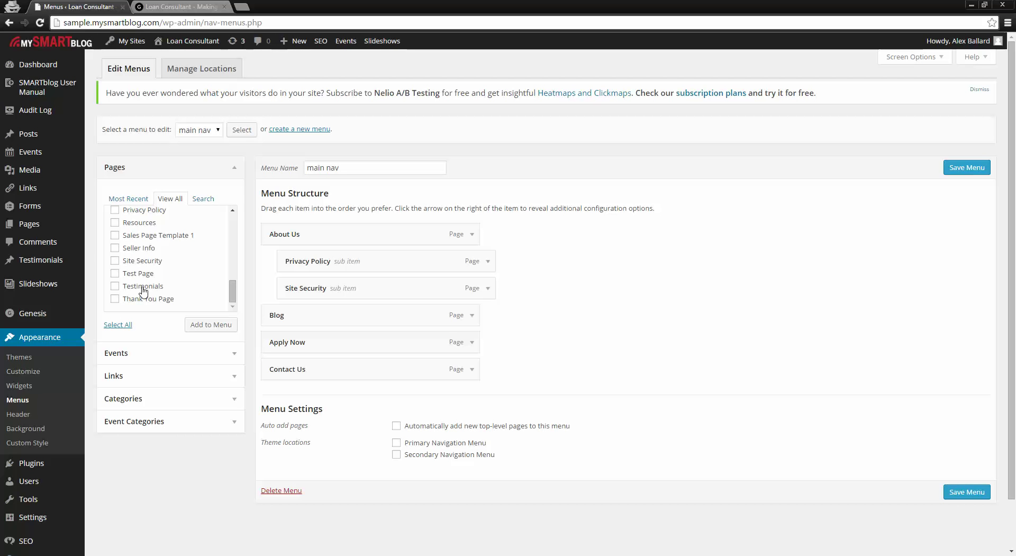
{"action": "mouse_move", "coordinate": [29, 232]}
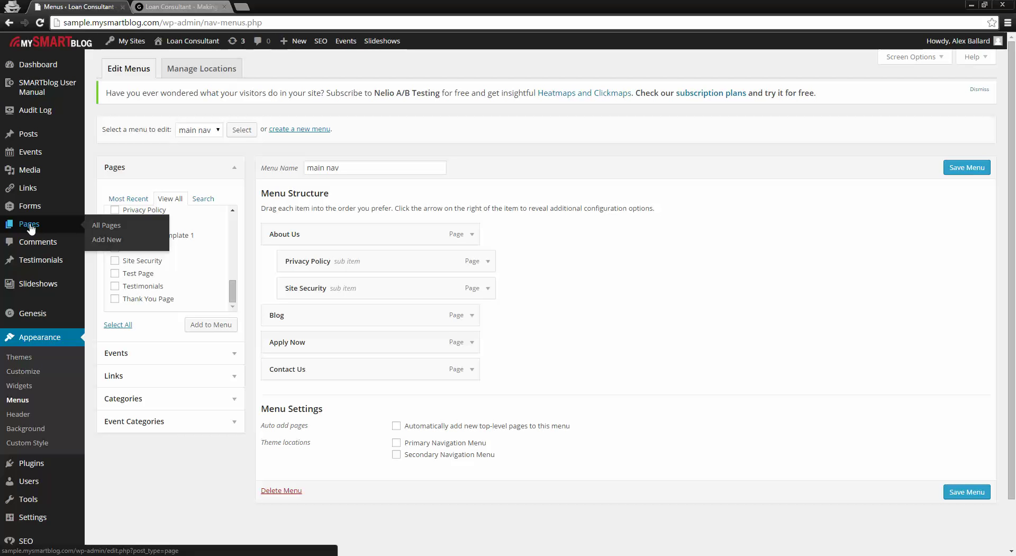
{"action": "mouse_move", "coordinate": [29, 262]}
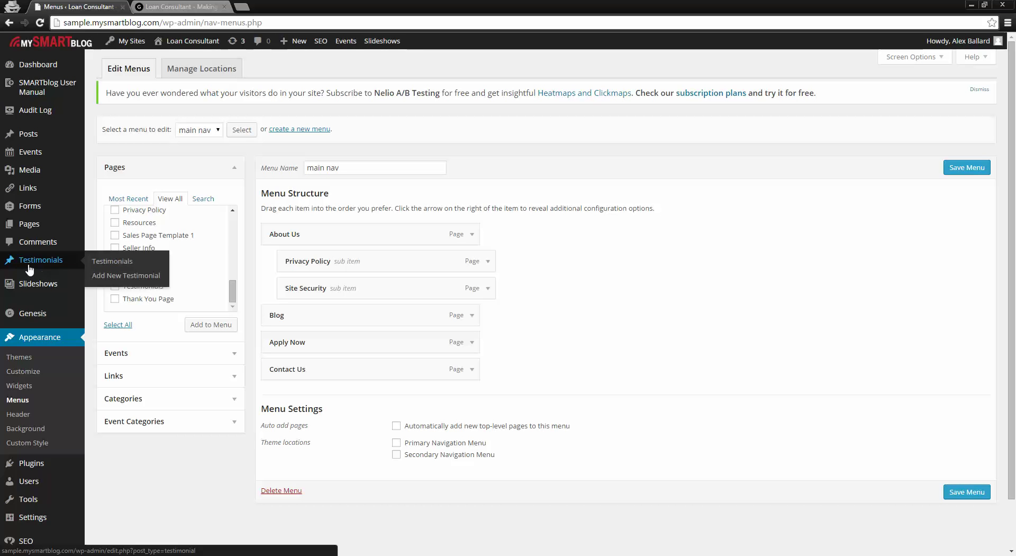
{"action": "left_click", "coordinate": [114, 286]}
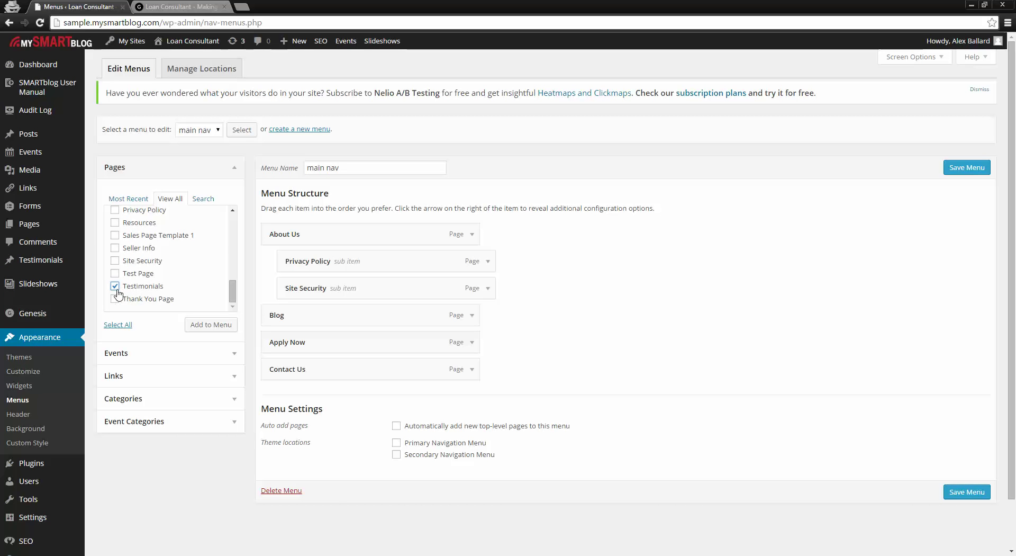
{"action": "left_click", "coordinate": [214, 324]}
{"action": "left_click_drag", "start_coordinate": [312, 396], "coordinate": [326, 368]}
{"action": "left_click", "coordinate": [979, 520]}
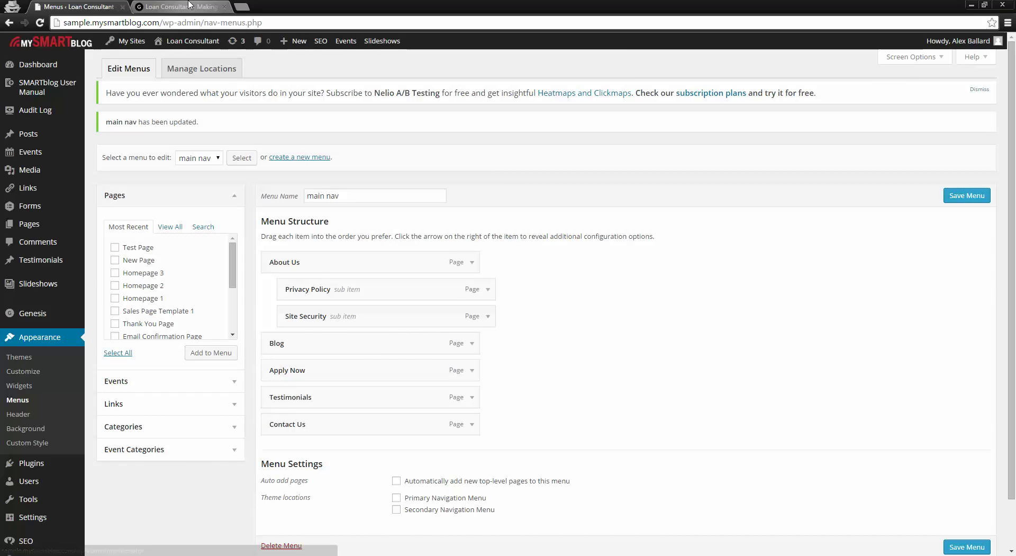
Step: Reload the live site and open the Testimonials page from its navigation
{"action": "left_click", "coordinate": [177, 6]}
{"action": "left_click", "coordinate": [36, 23]}
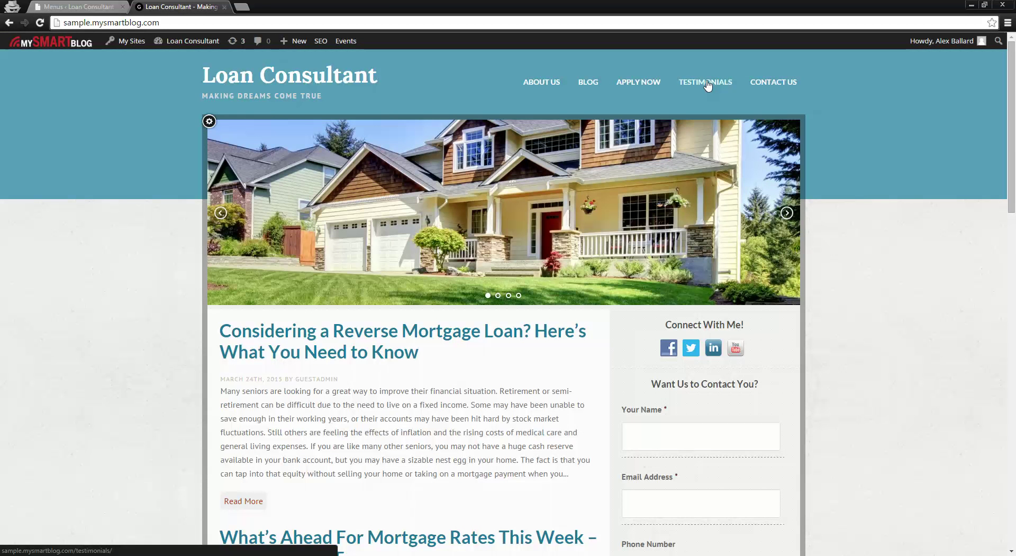
{"action": "left_click", "coordinate": [708, 83]}
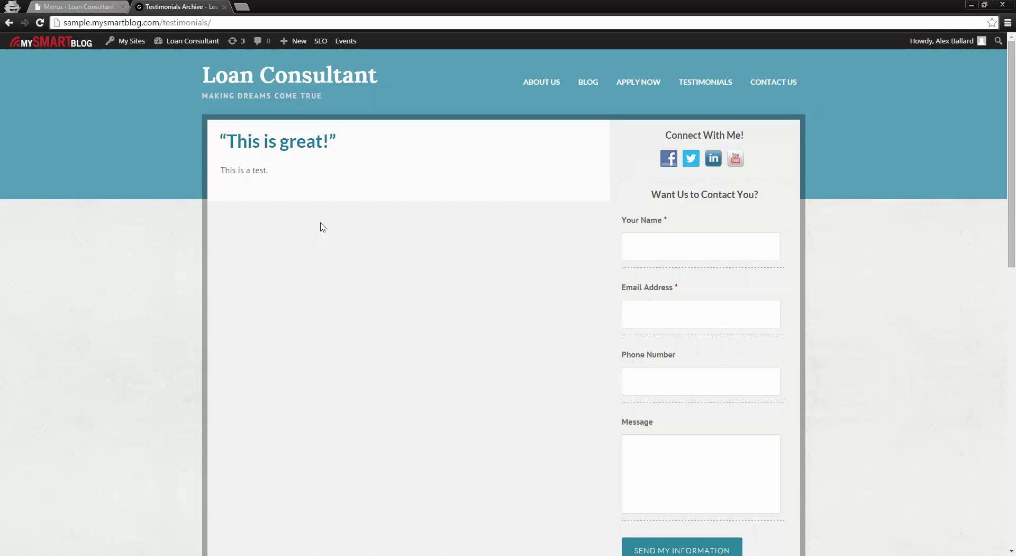
Step: Open the testimonials list in the dashboard and compare its entry with the live Testimonials page
{"action": "left_click", "coordinate": [79, 7]}
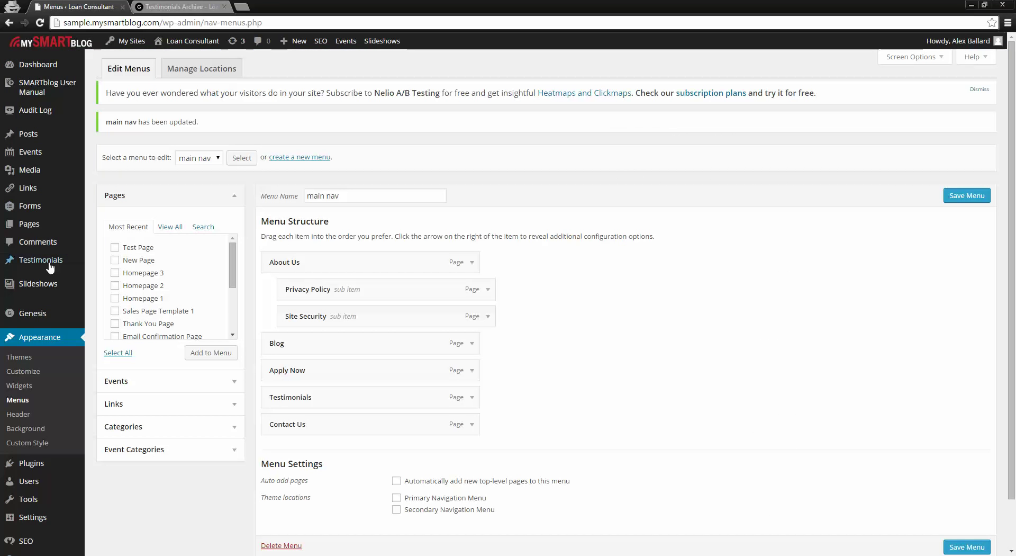
{"action": "left_click", "coordinate": [16, 263]}
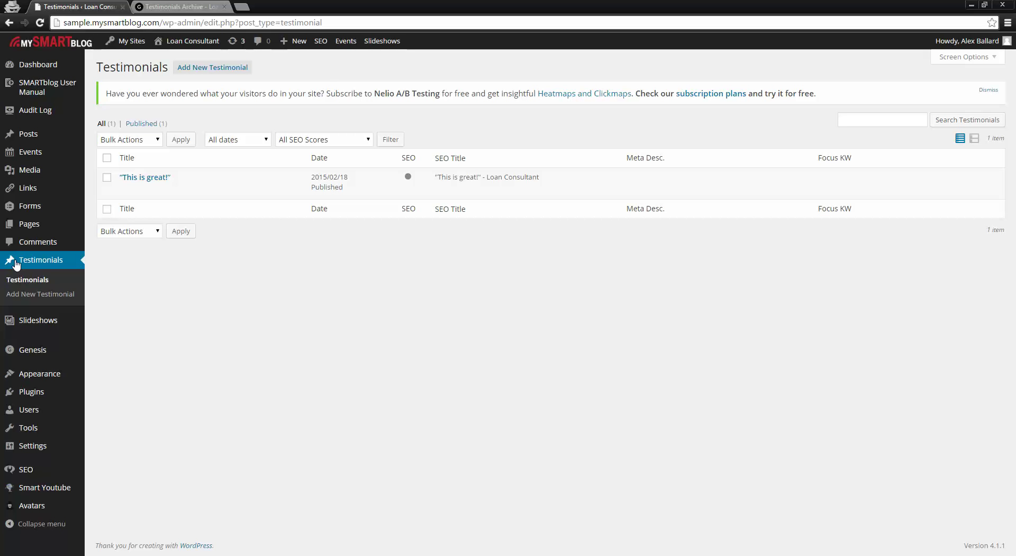
{"action": "mouse_move", "coordinate": [234, 190]}
{"action": "key", "text": "ctrl+Tab"}
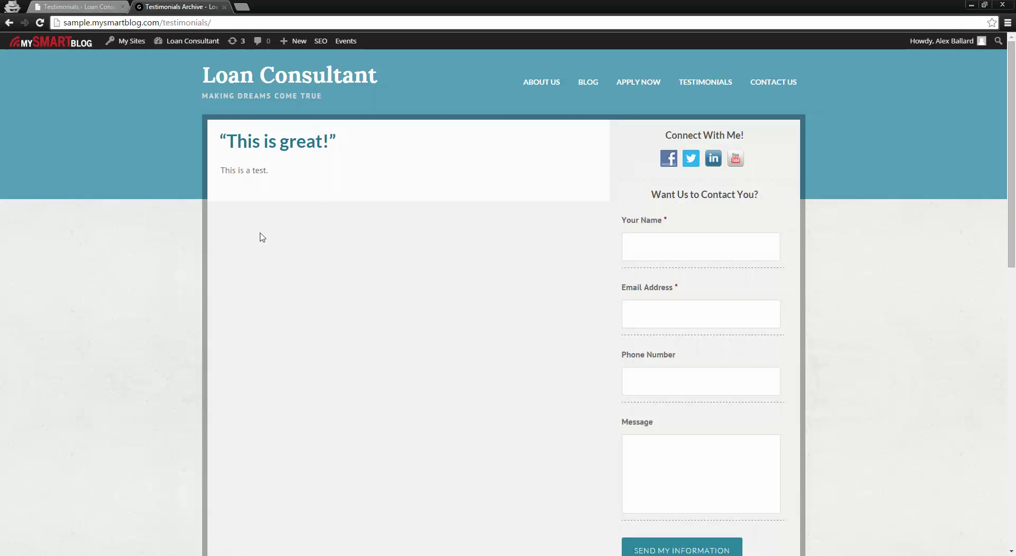
{"action": "left_click", "coordinate": [88, 6]}
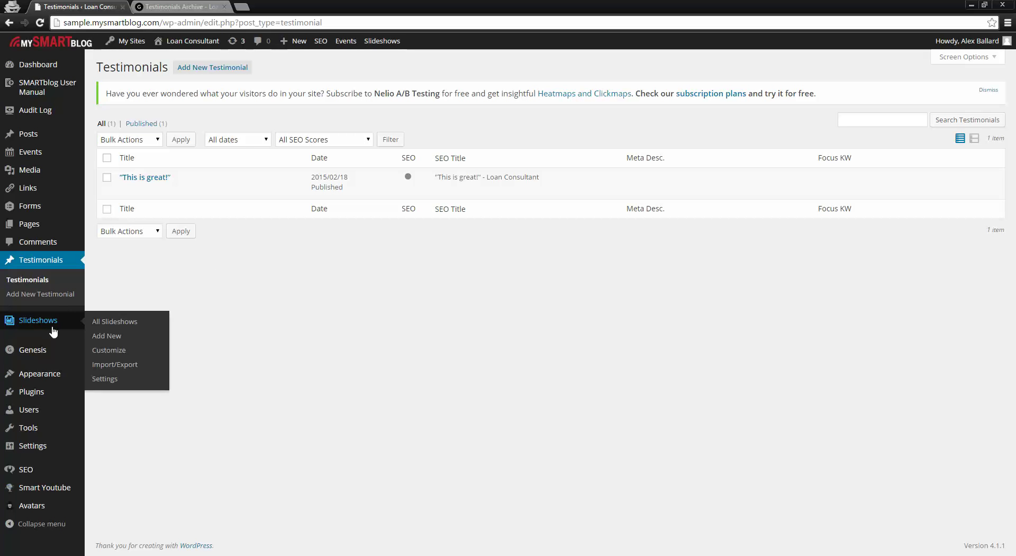
Step: View the slideshow on the live site's home page and return to the dashboard
{"action": "left_click", "coordinate": [169, 6]}
{"action": "left_click", "coordinate": [297, 87]}
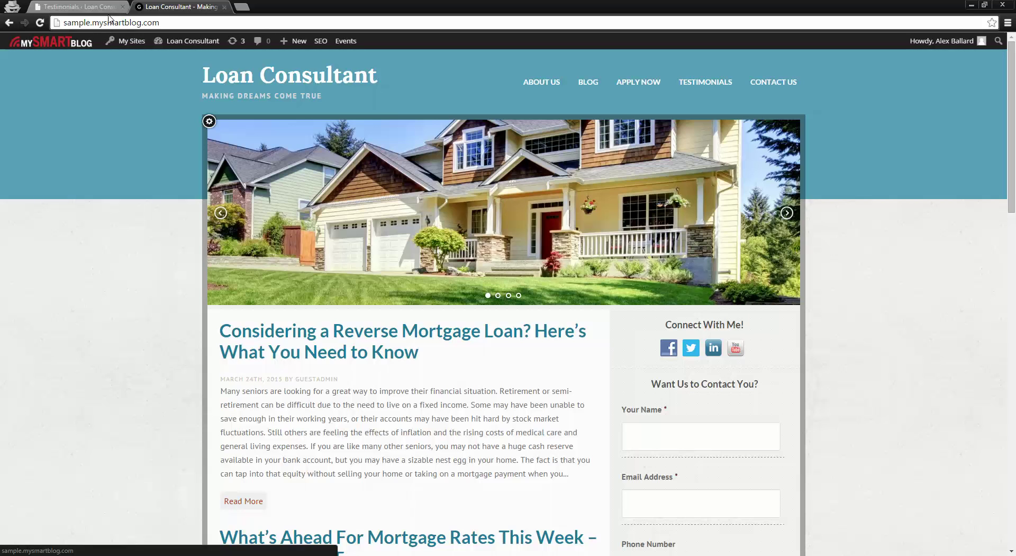
{"action": "left_click", "coordinate": [78, 7]}
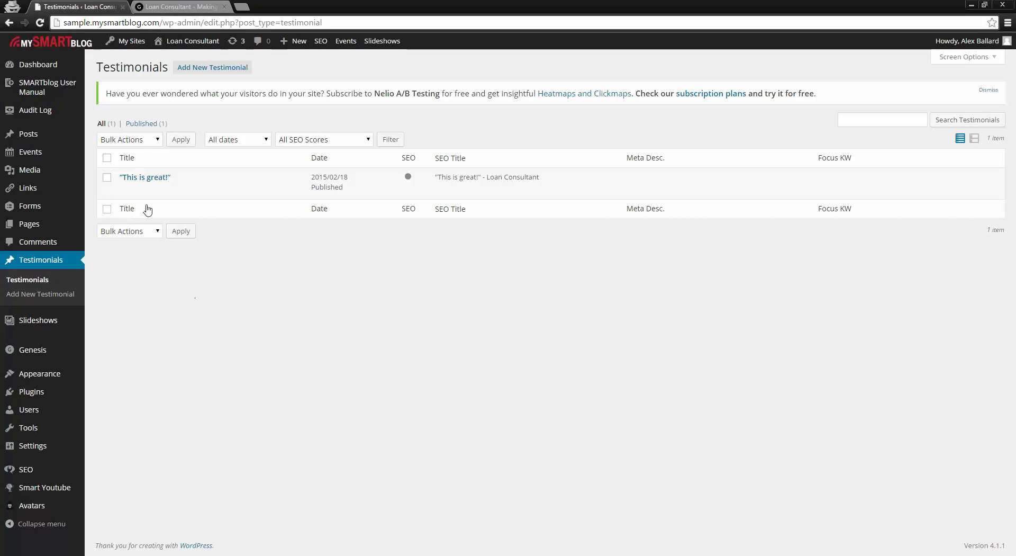
Step: Open the Homepage Slideshow for editing and compare its slides and their order with the live home page
{"action": "left_click", "coordinate": [38, 324]}
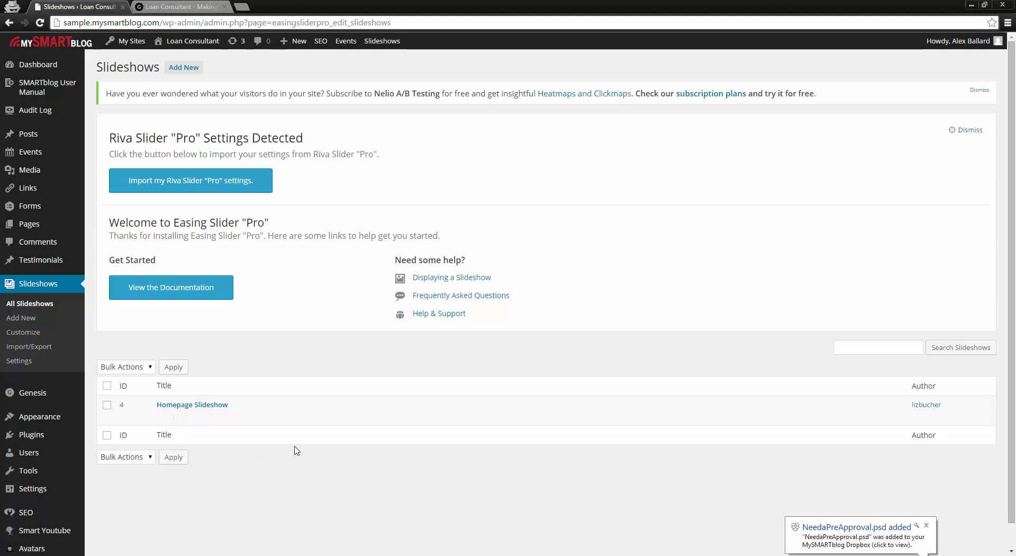
{"action": "left_click", "coordinate": [187, 407]}
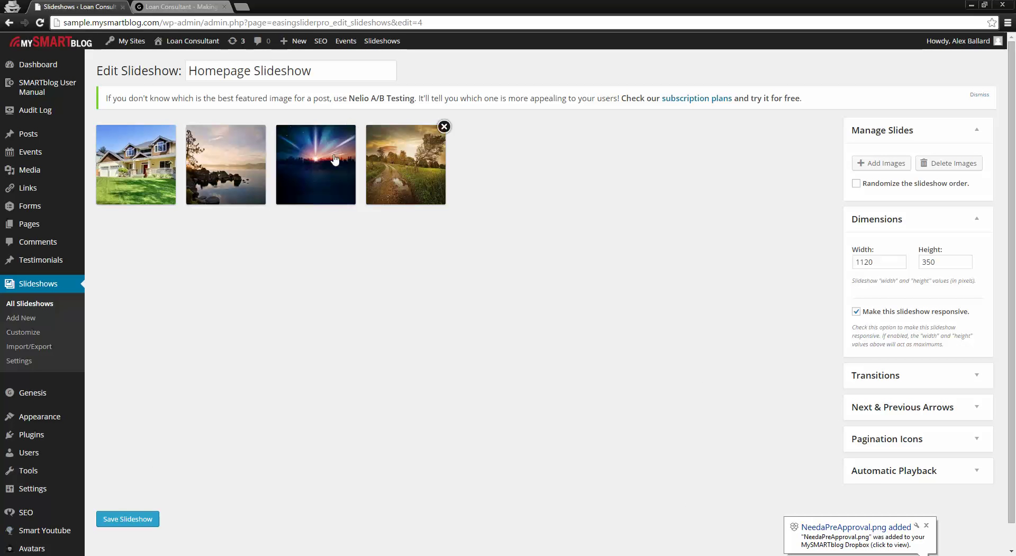
{"action": "key", "text": "ctrl+Tab"}
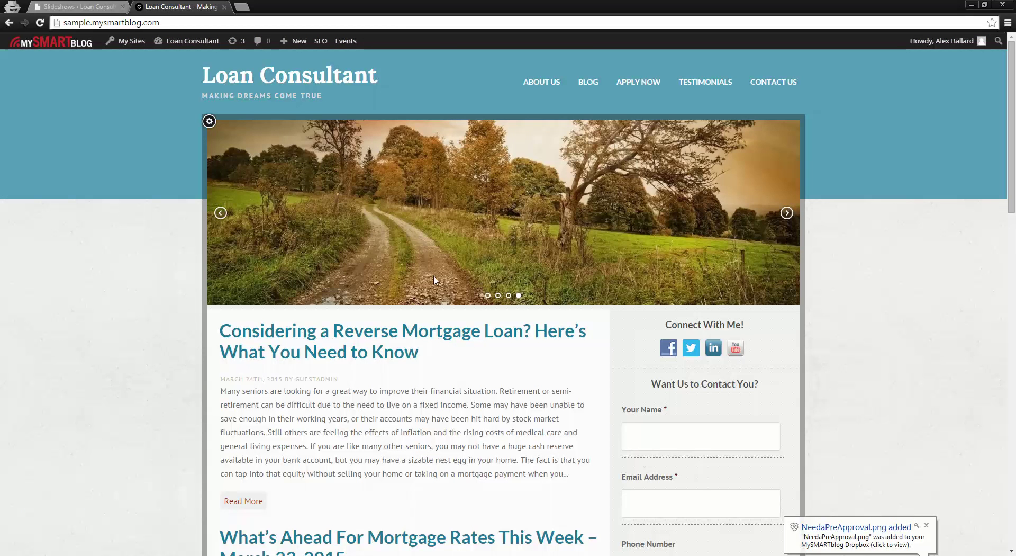
{"action": "key", "text": "ctrl+Tab"}
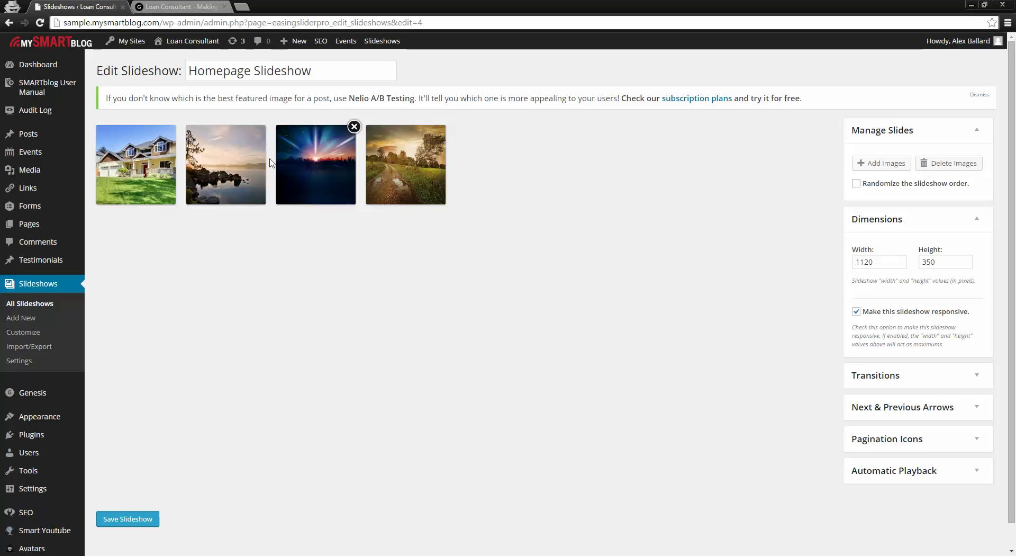
{"action": "mouse_move", "coordinate": [224, 182]}
{"action": "left_mouse_down"}
{"action": "mouse_move", "coordinate": [258, 168]}
{"action": "mouse_move", "coordinate": [404, 159]}
{"action": "mouse_move", "coordinate": [132, 157]}
{"action": "mouse_move", "coordinate": [232, 165]}
{"action": "left_mouse_up"}
Step: Review the media library and file upload options for adding slideshow images, and close the dialog without inserting any
{"action": "left_click", "coordinate": [883, 164]}
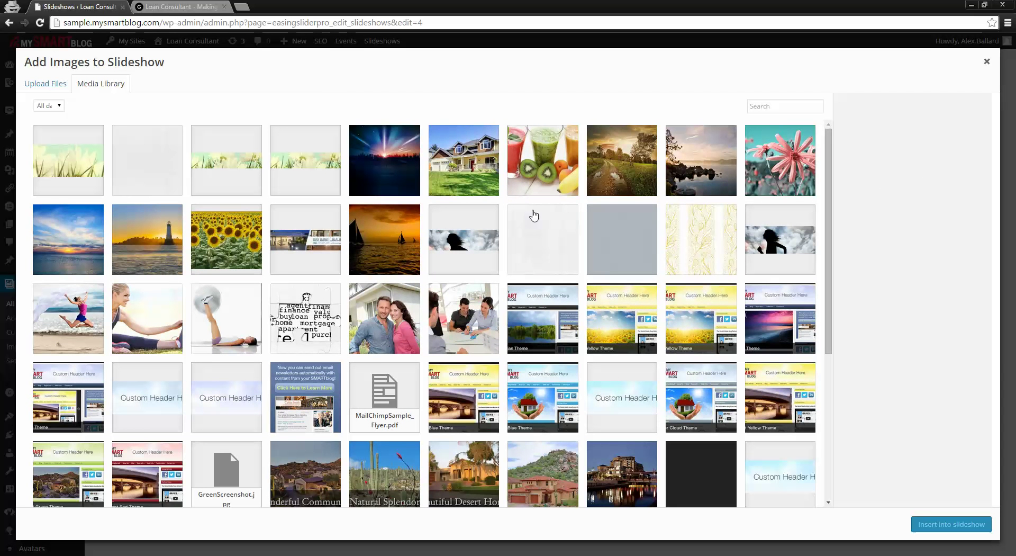
{"action": "left_click", "coordinate": [46, 85]}
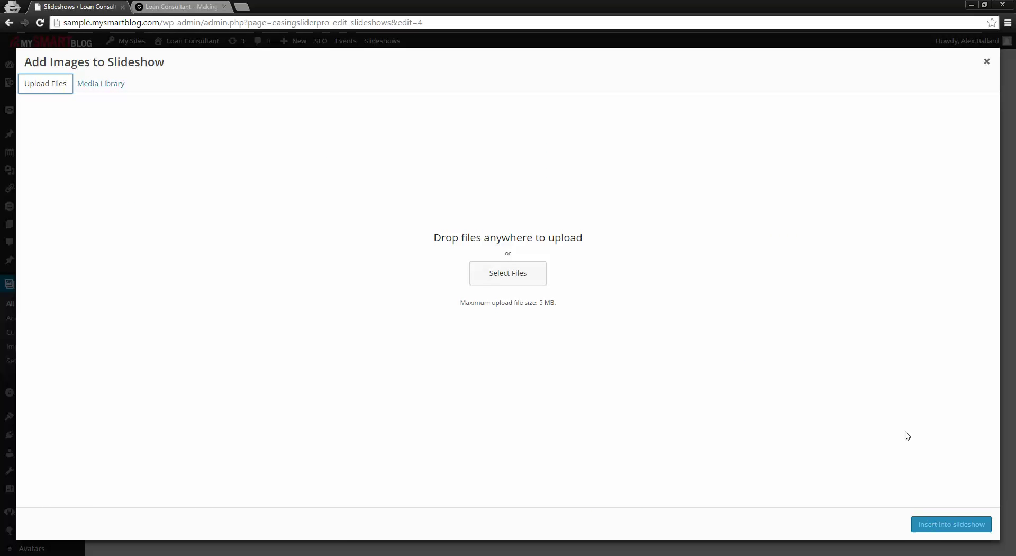
{"action": "left_click", "coordinate": [986, 62]}
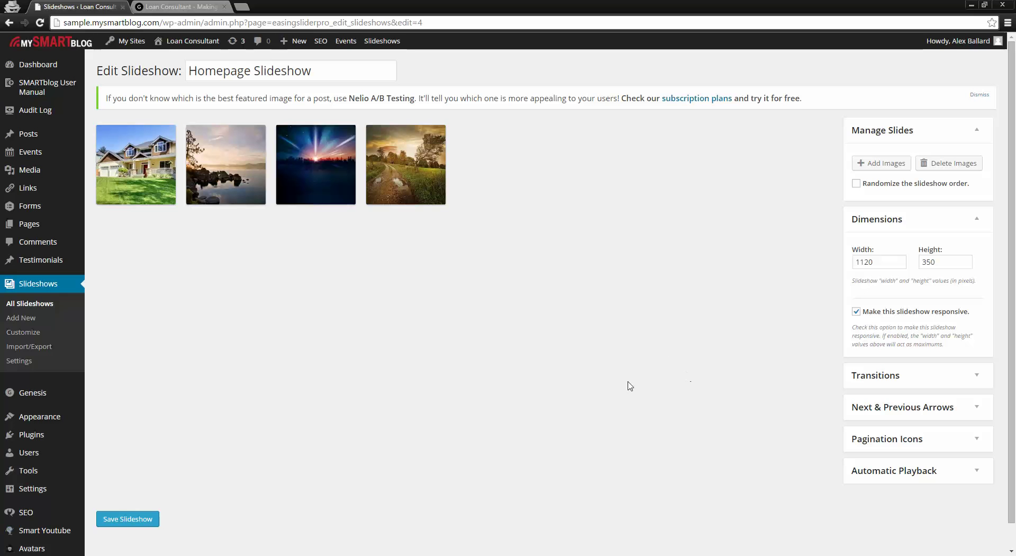
Step: Review the Homepage Slideshow's transition and dimension settings
{"action": "left_click", "coordinate": [976, 381]}
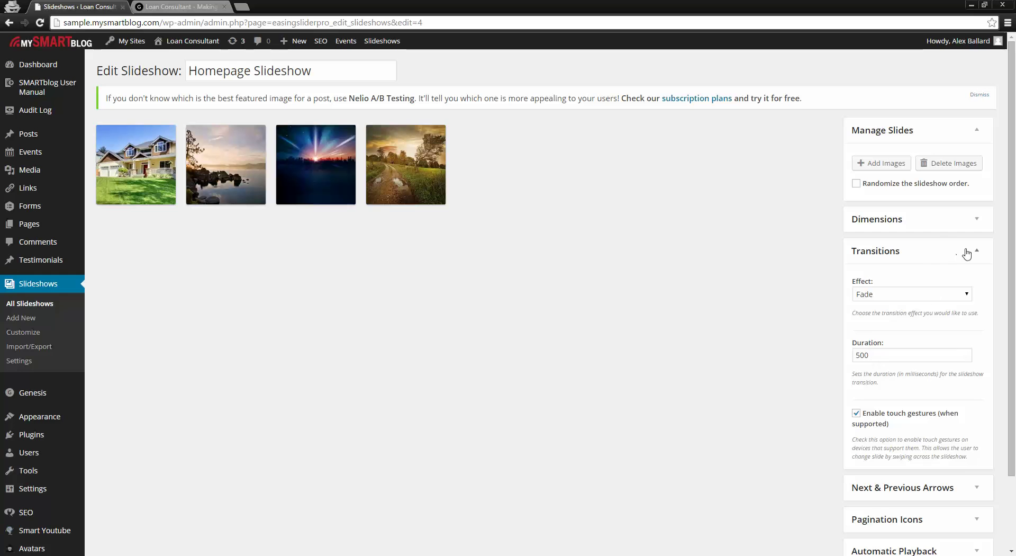
{"action": "left_click", "coordinate": [976, 252]}
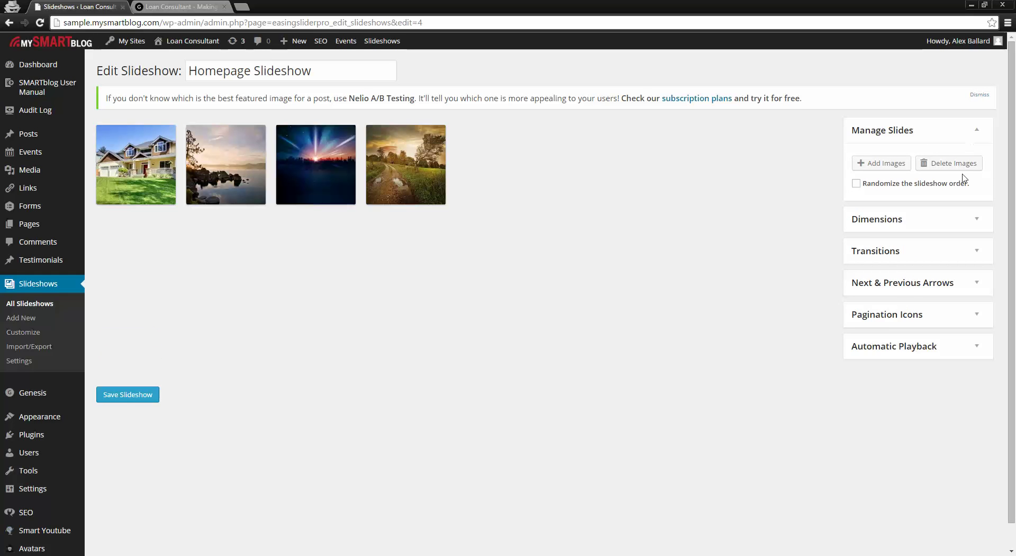
{"action": "left_click", "coordinate": [971, 222]}
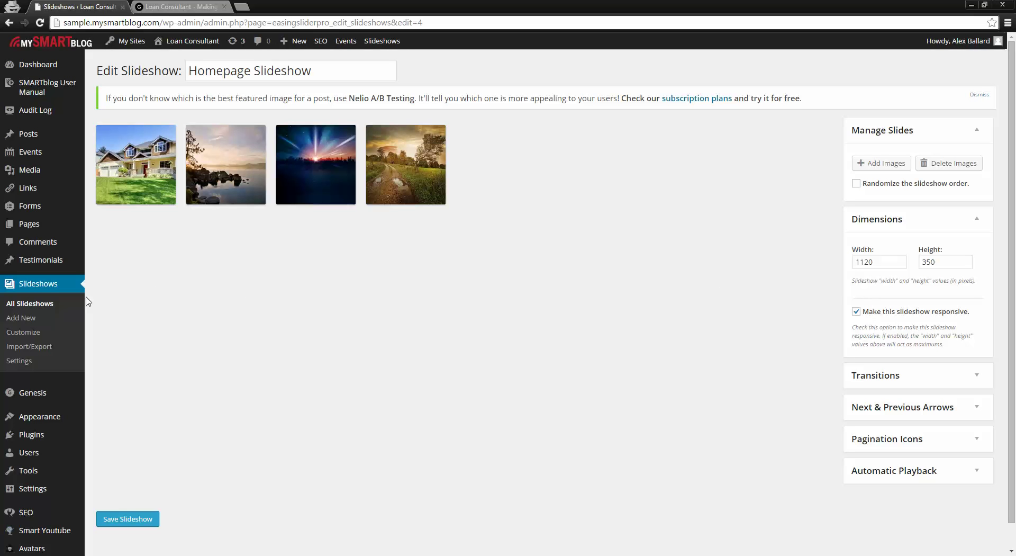
Step: Return to the slideshows list, highlight the Easing Slider "Pro" welcome heading, and check the slideshow on the live home page
{"action": "left_click", "coordinate": [44, 287]}
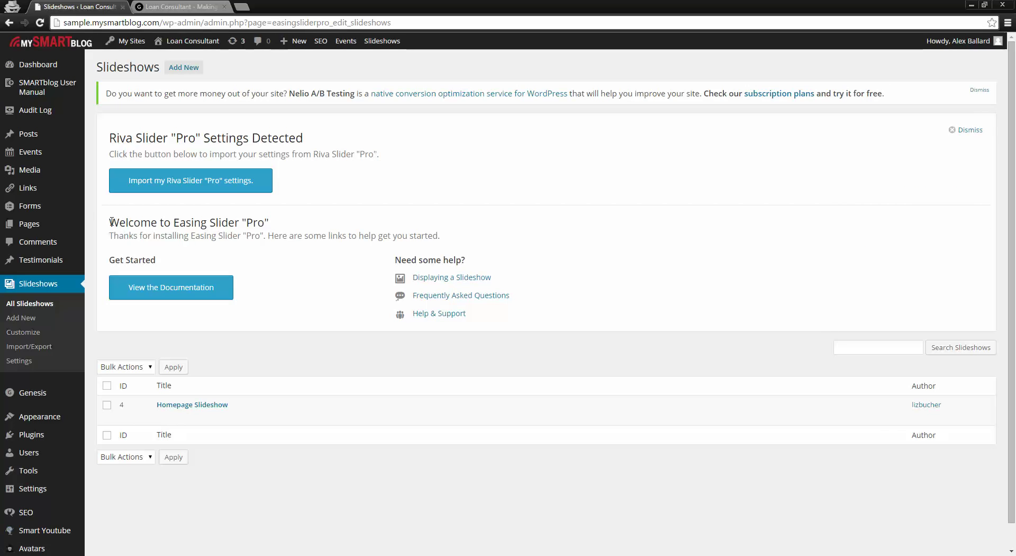
{"action": "left_click_drag", "start_coordinate": [112, 221], "coordinate": [299, 225]}
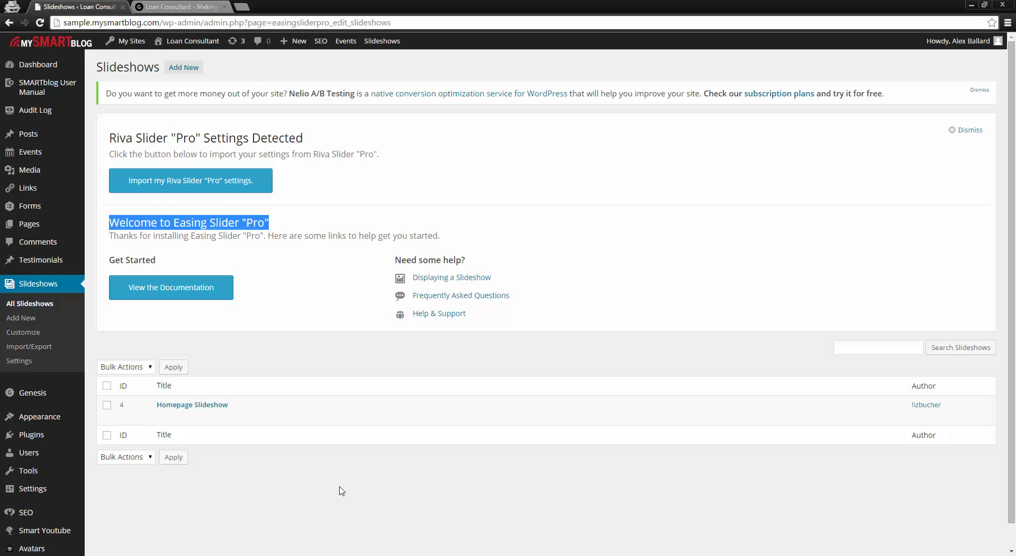
{"action": "left_click", "coordinate": [196, 6]}
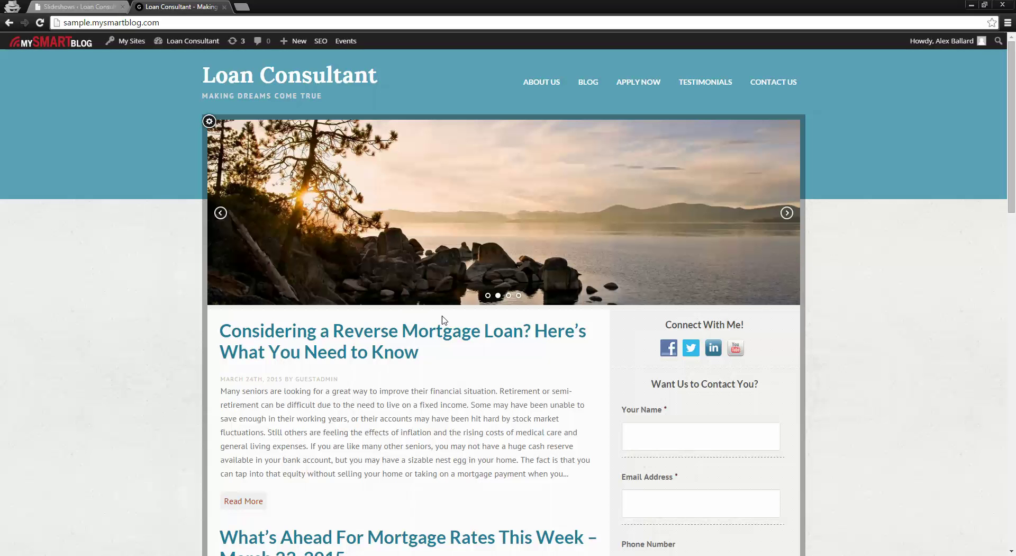
{"action": "left_click", "coordinate": [58, 5]}
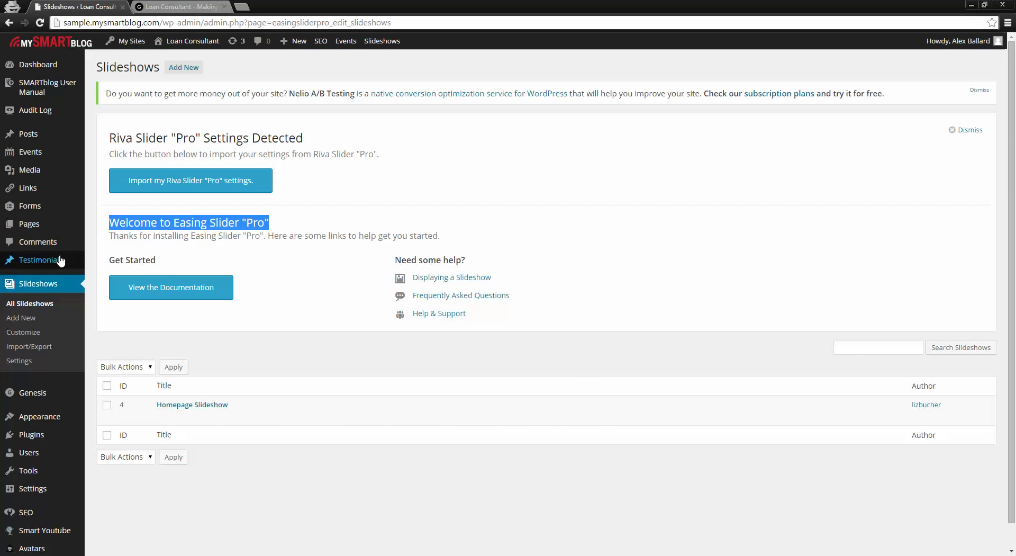
Step: Look at the SMARTblog User Manual options in the dashboard and switch to the live home page
{"action": "mouse_move", "coordinate": [60, 260]}
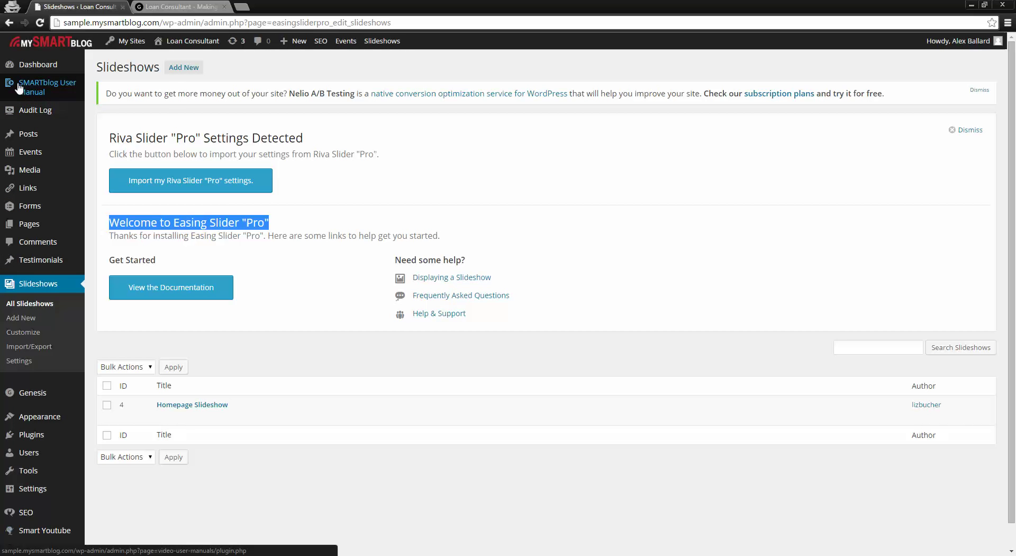
{"action": "mouse_move", "coordinate": [39, 95]}
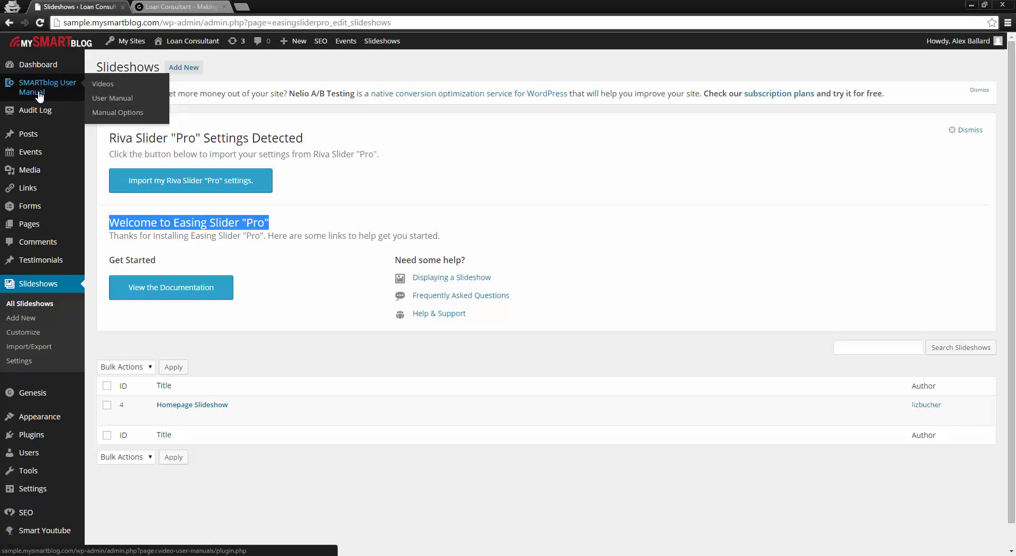
{"action": "left_click", "coordinate": [177, 6]}
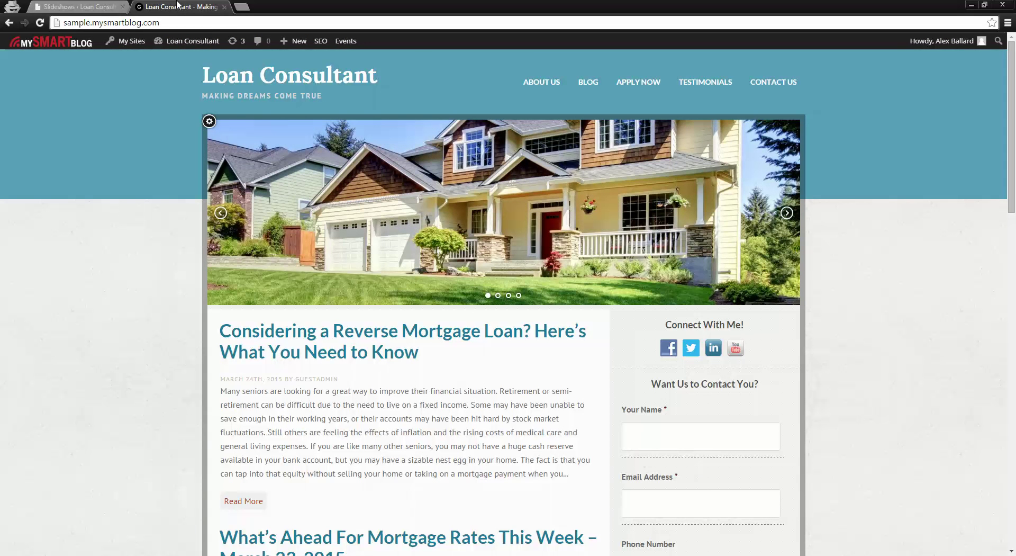